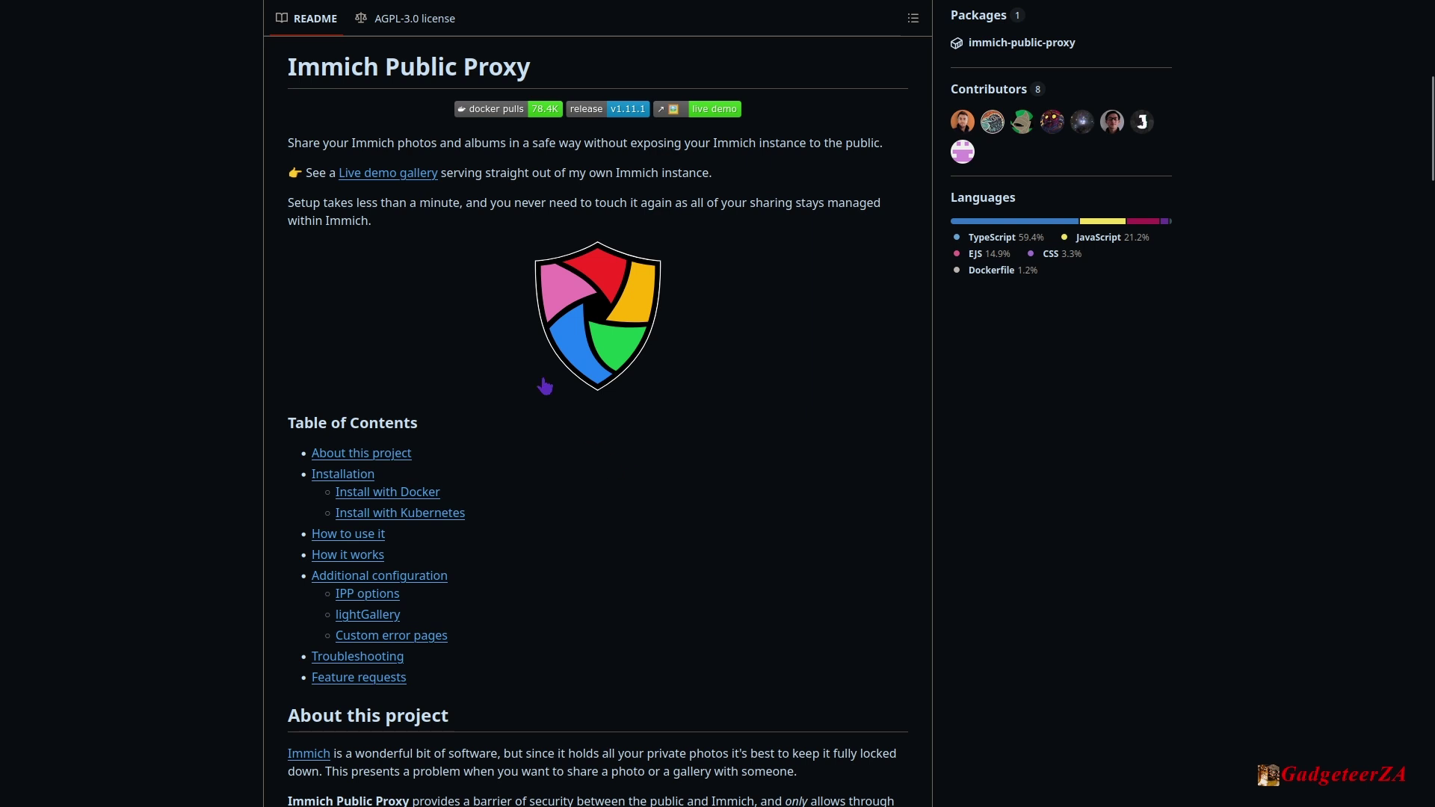
- Examine the Immich Public Proxy README's sections on features, Docker installation, usage and additional configuration
scroll(785, 342, down, 8)
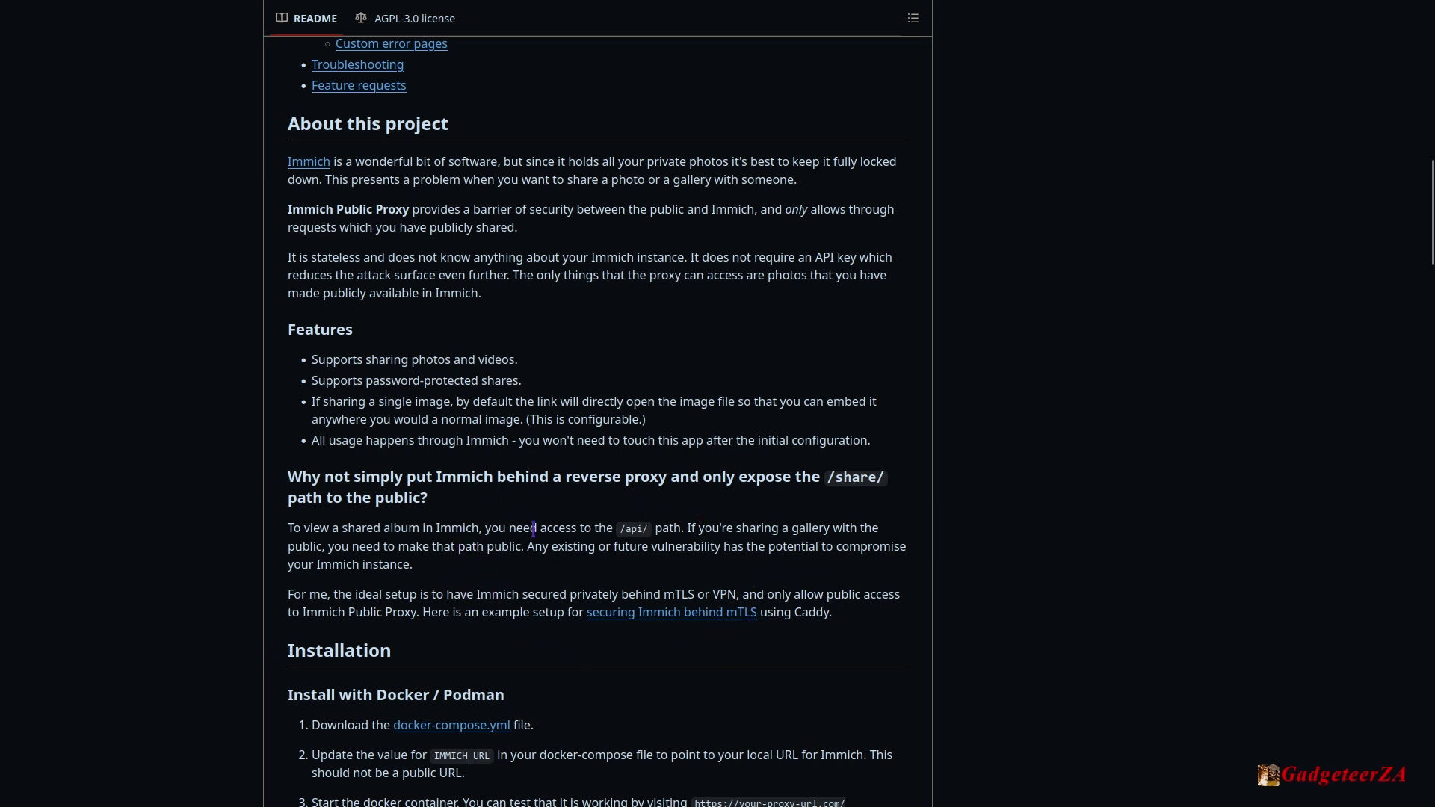
scroll(524, 521, down, 3)
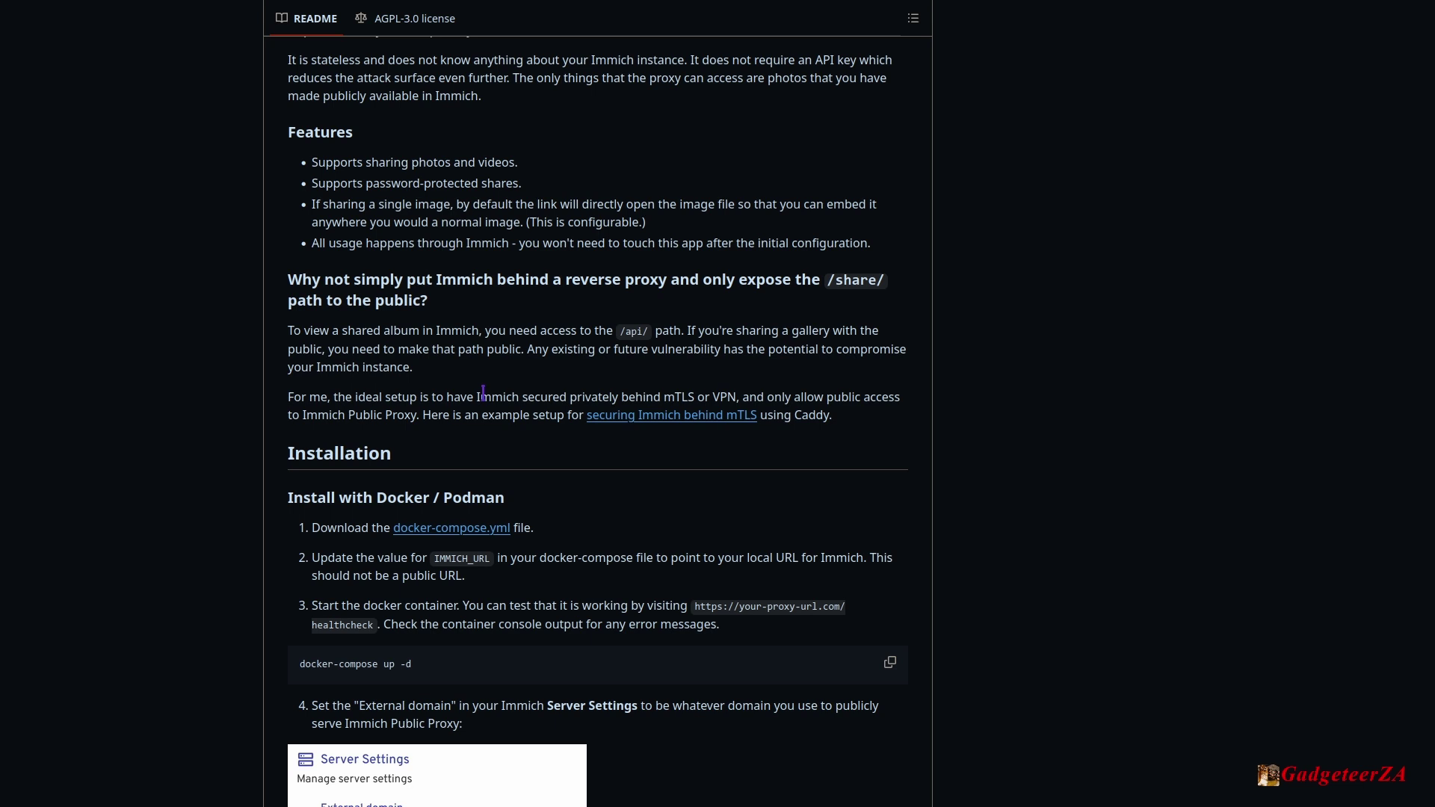
scroll(545, 419, down, 3)
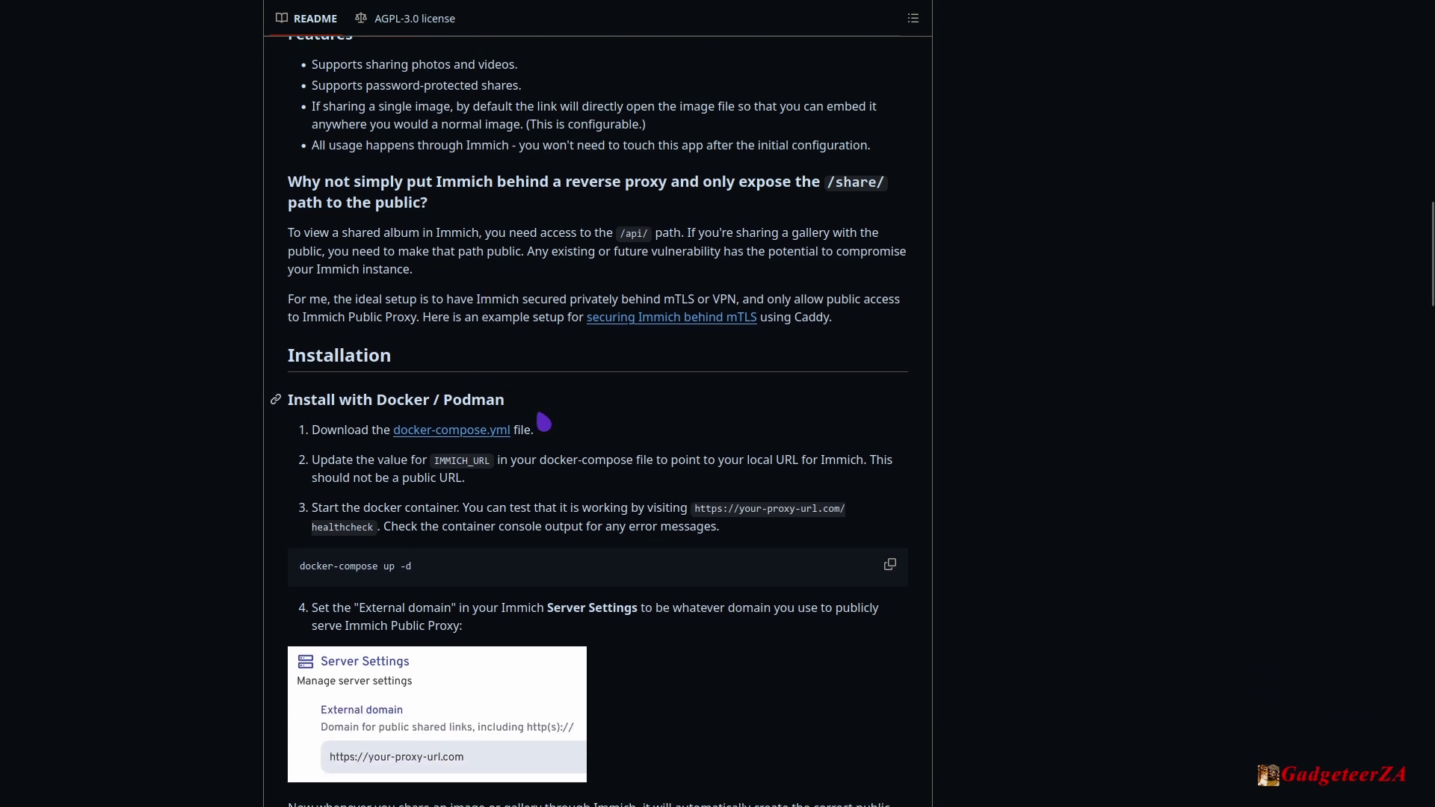
scroll(678, 427, down, 1)
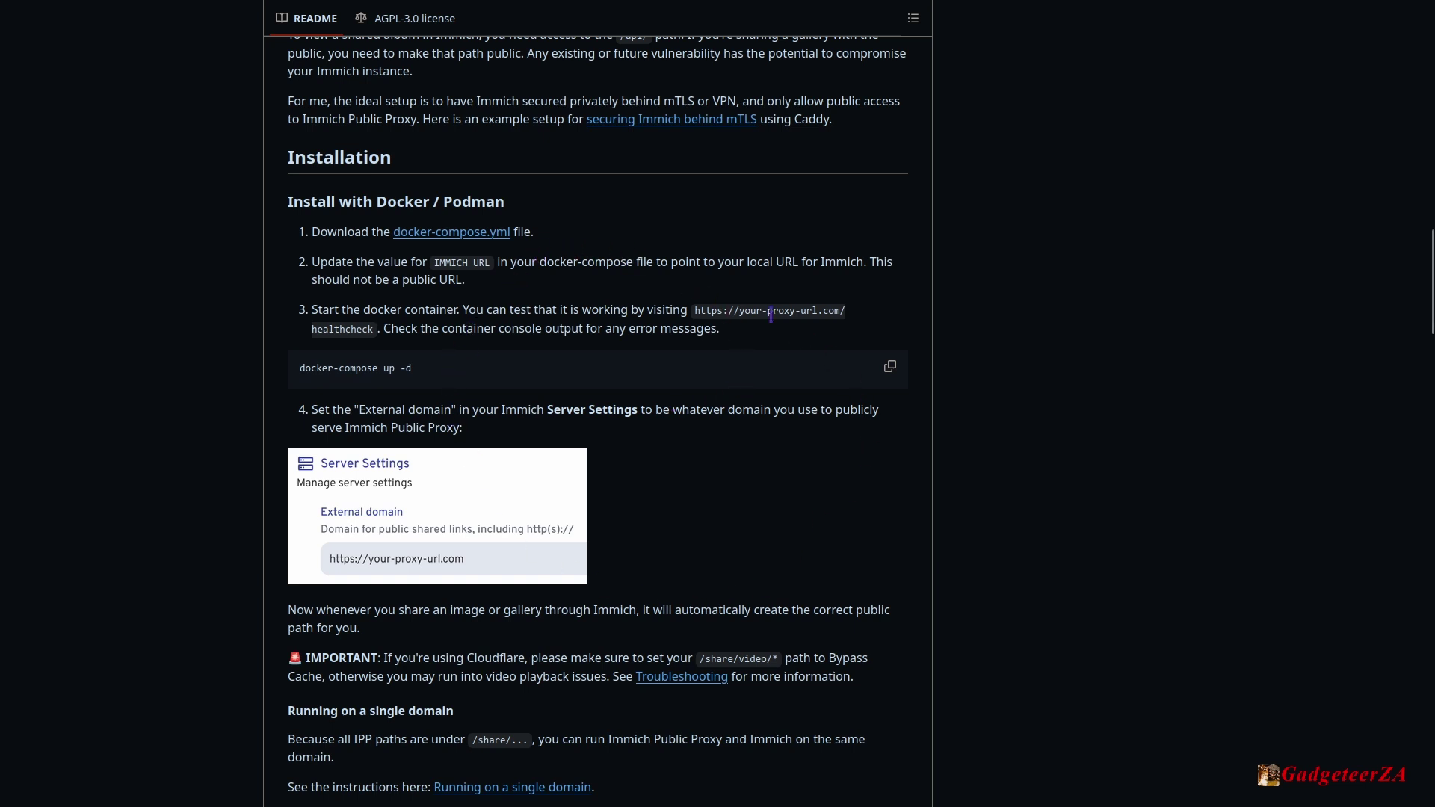
scroll(794, 640, down, 6)
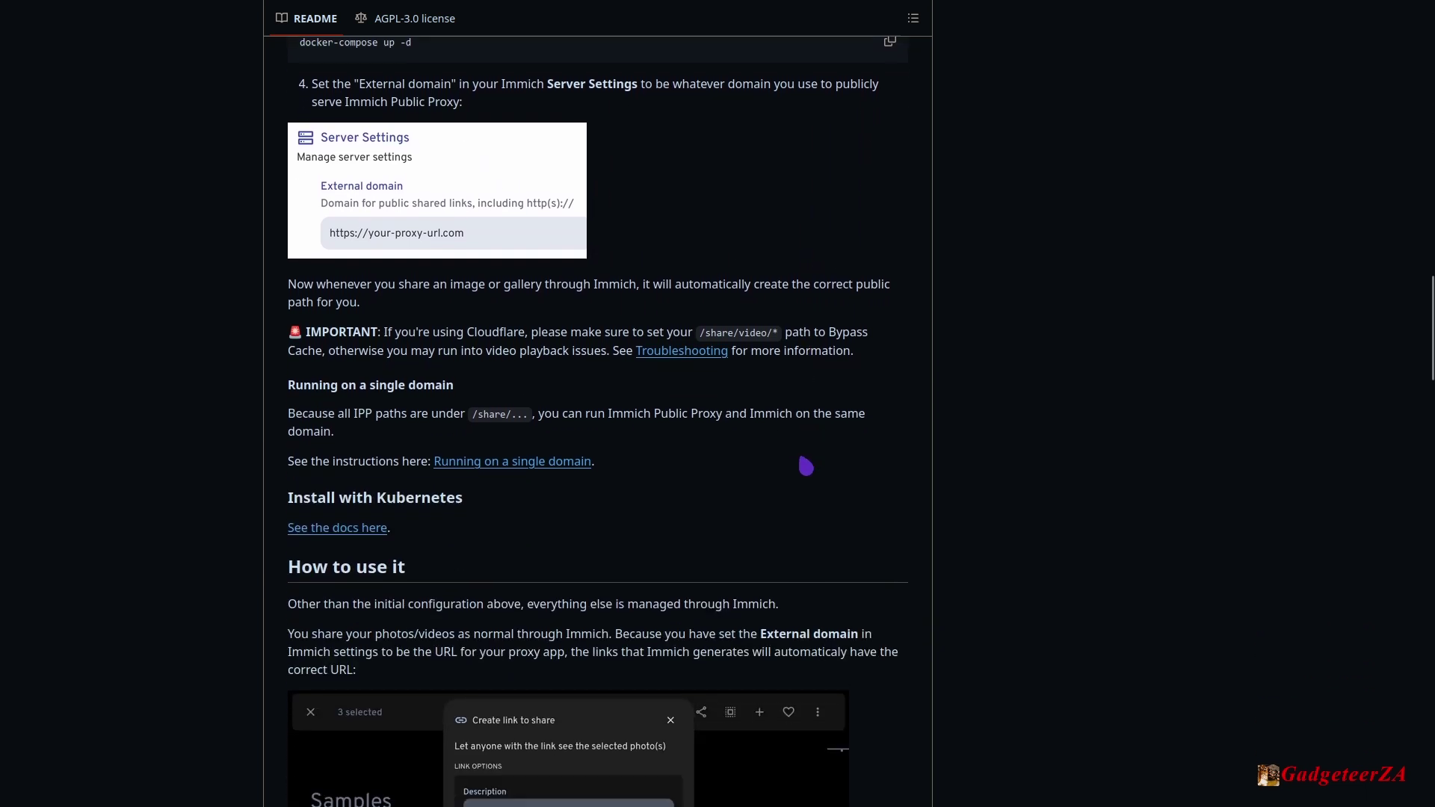
scroll(615, 451, down, 4)
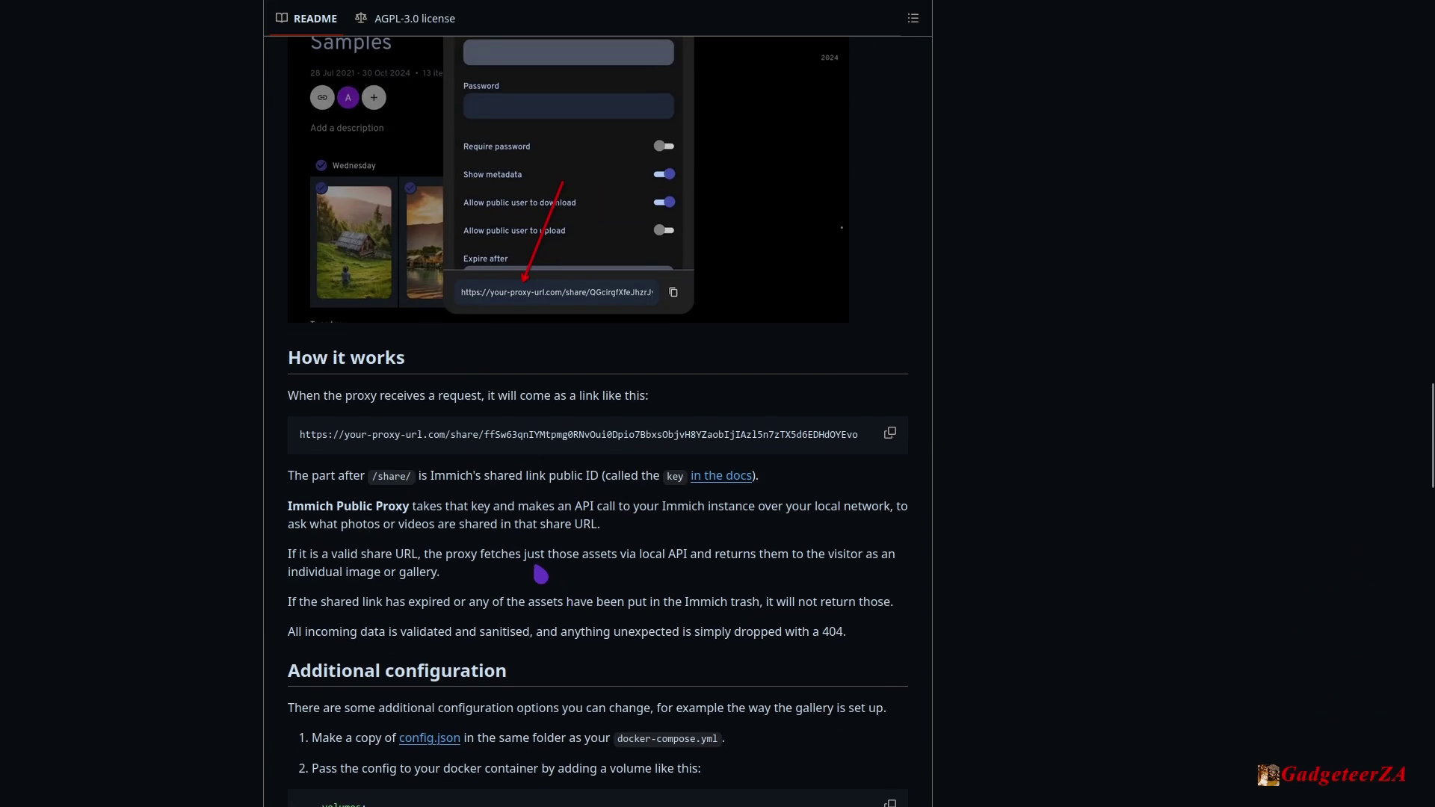
scroll(538, 575, down, 4)
scroll(497, 624, down, 1)
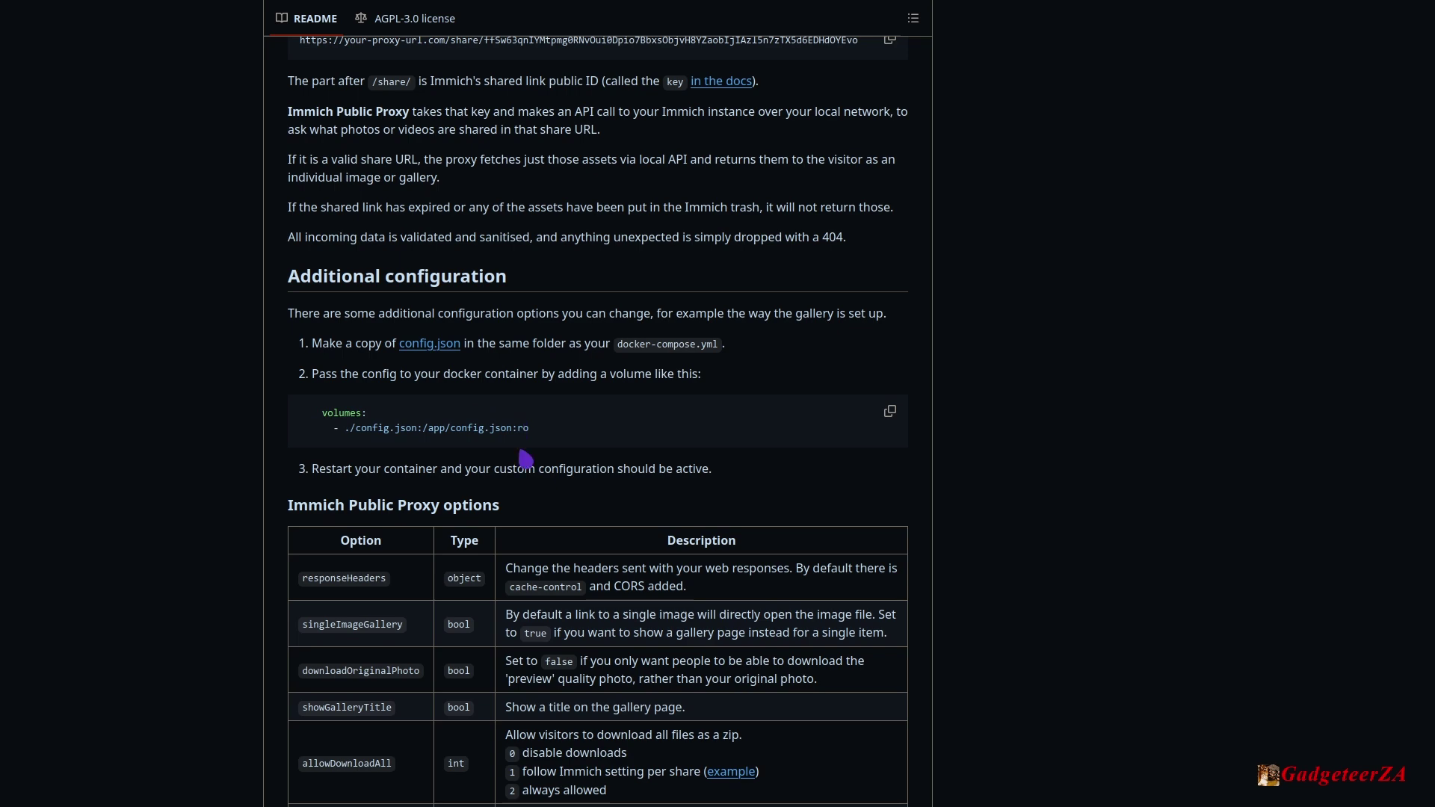
scroll(523, 434, up, 10)
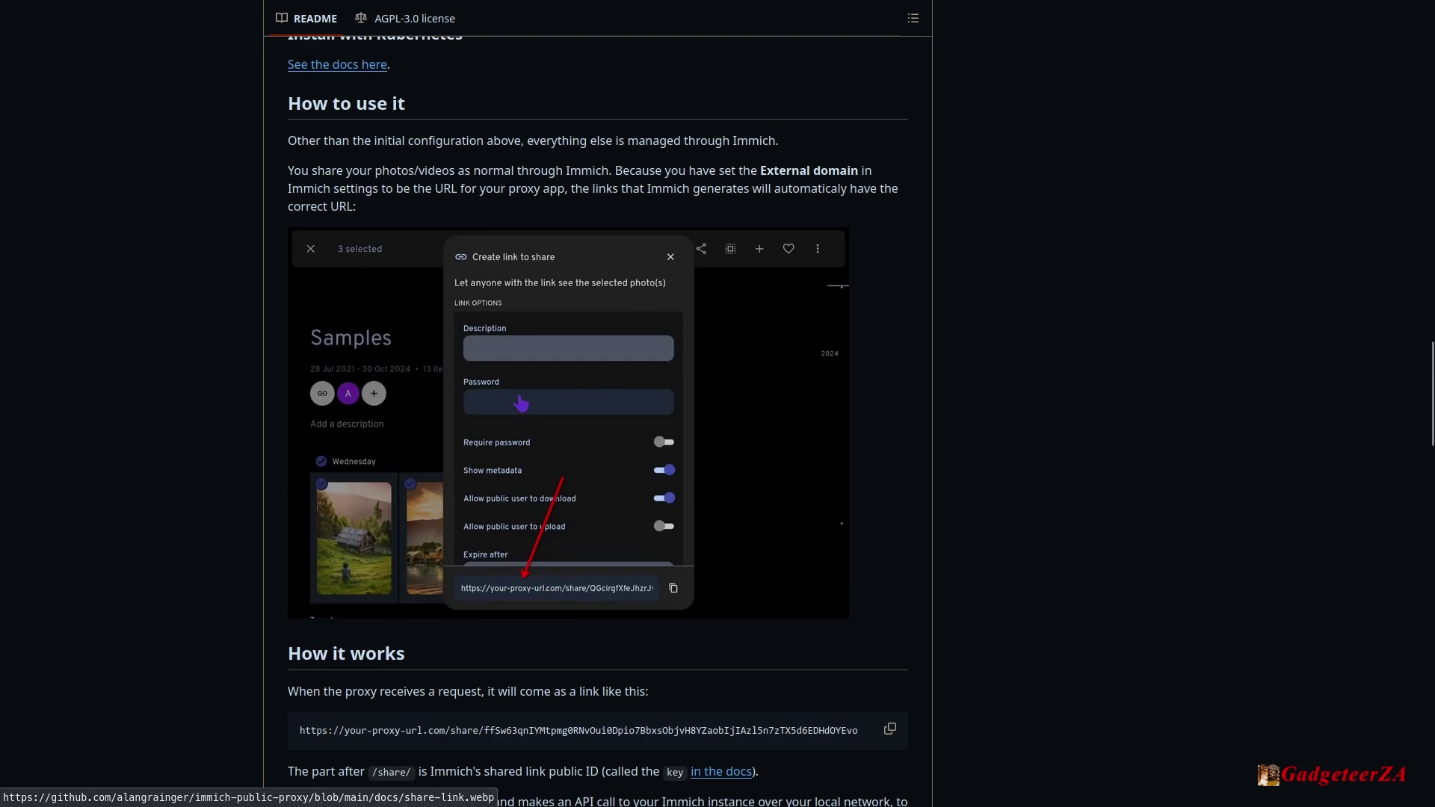
scroll(522, 404, up, 6)
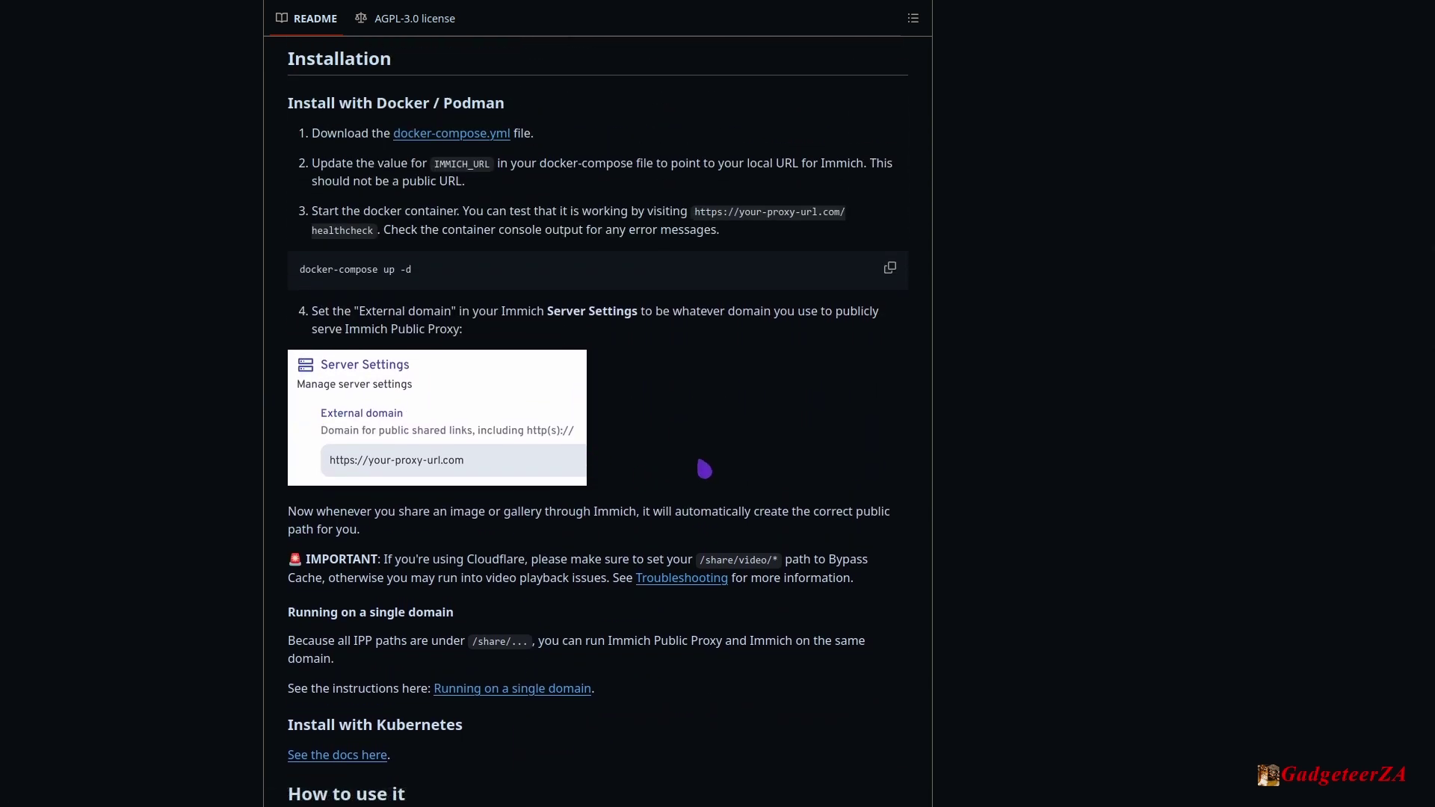
scroll(702, 465, up, 4)
scroll(698, 461, up, 5)
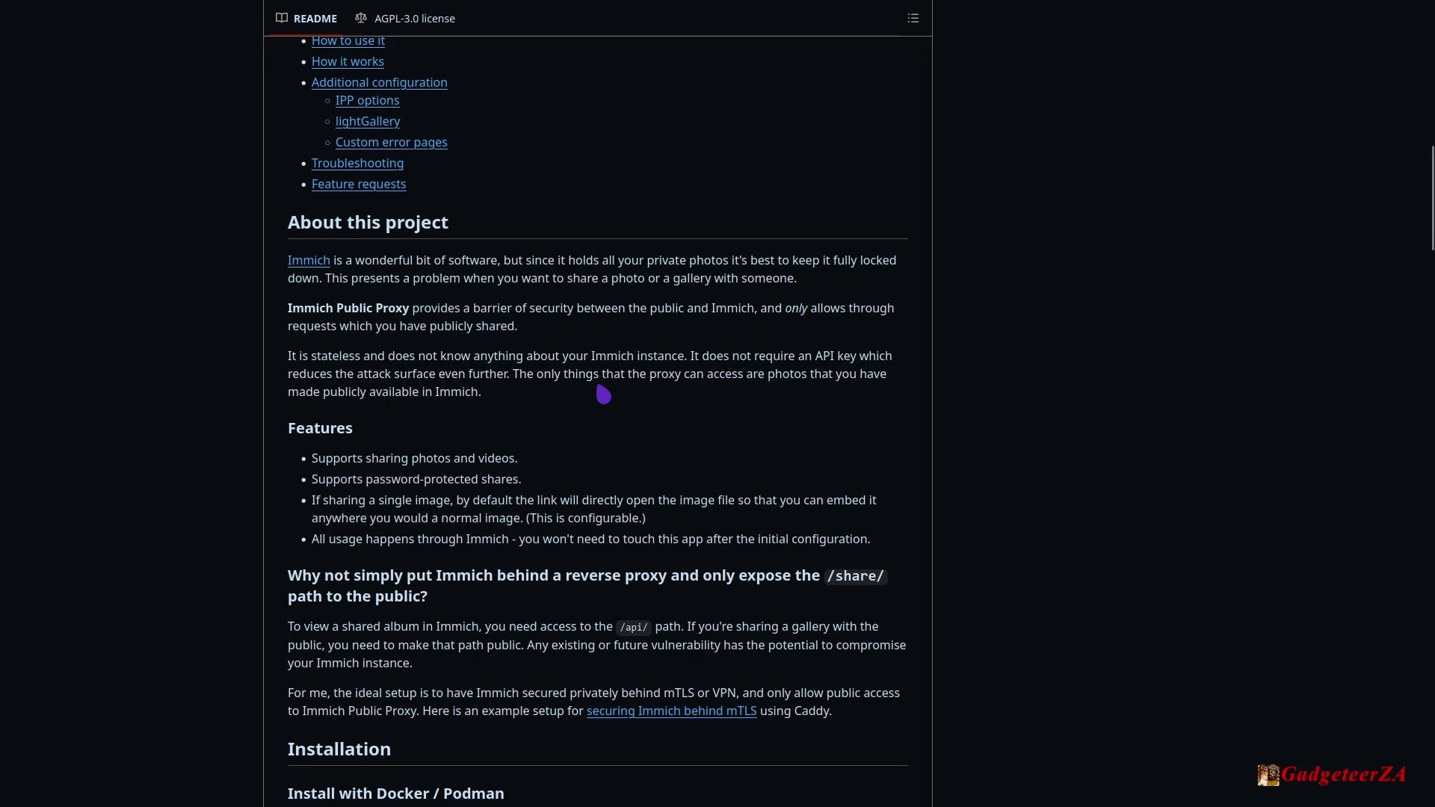
scroll(604, 394, up, 1)
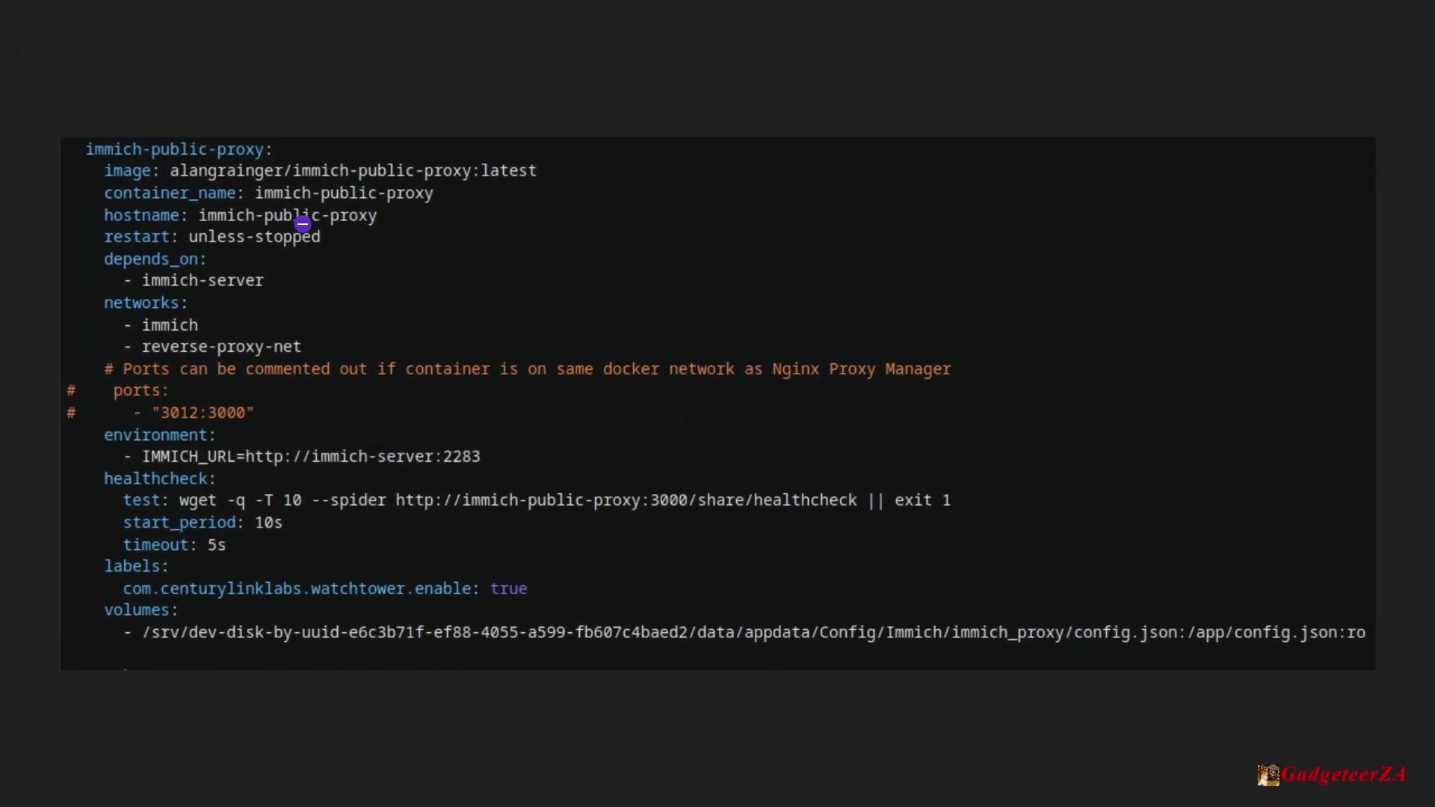
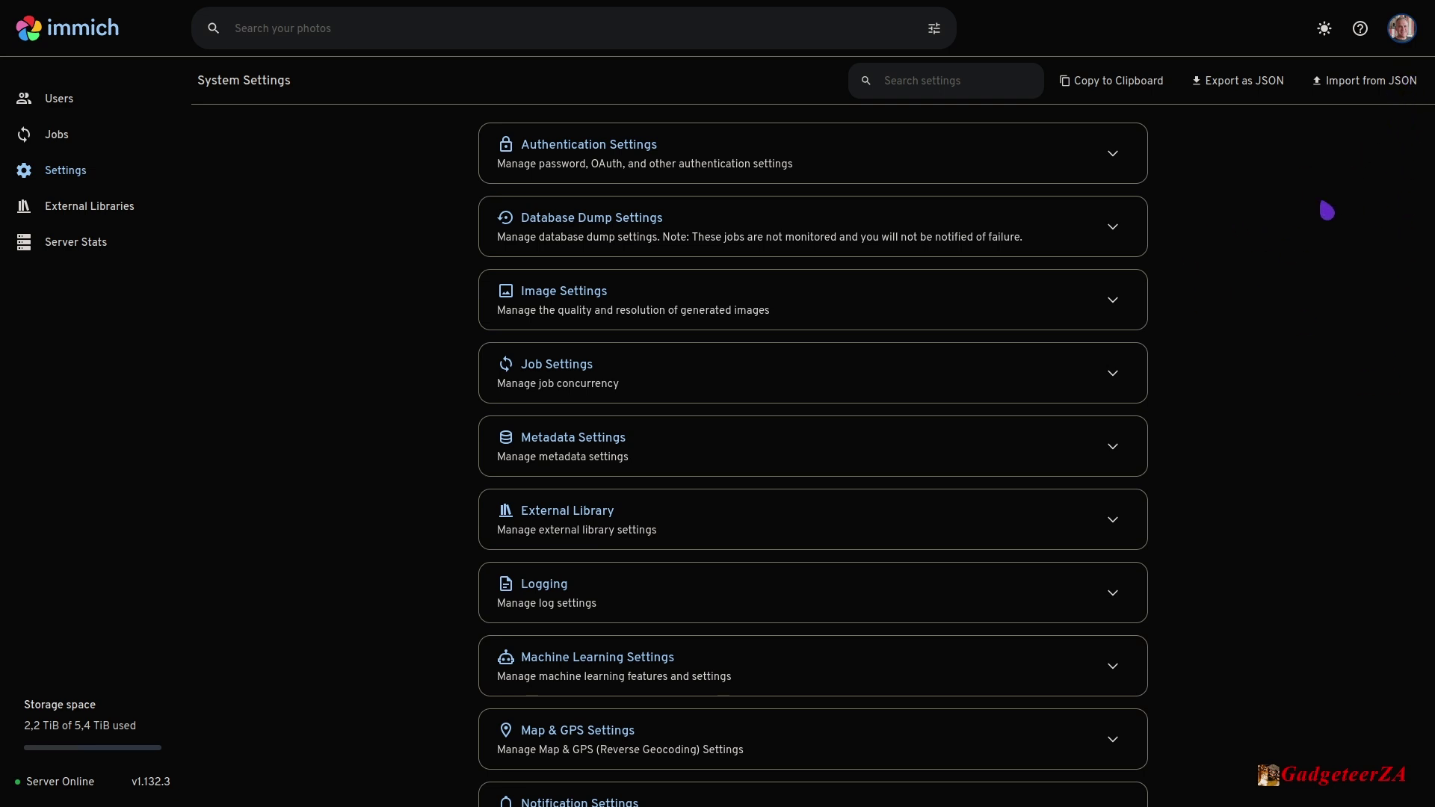
- Open the Server Settings section of the system settings and inspect the External domain entry for public shared links
click(64, 173)
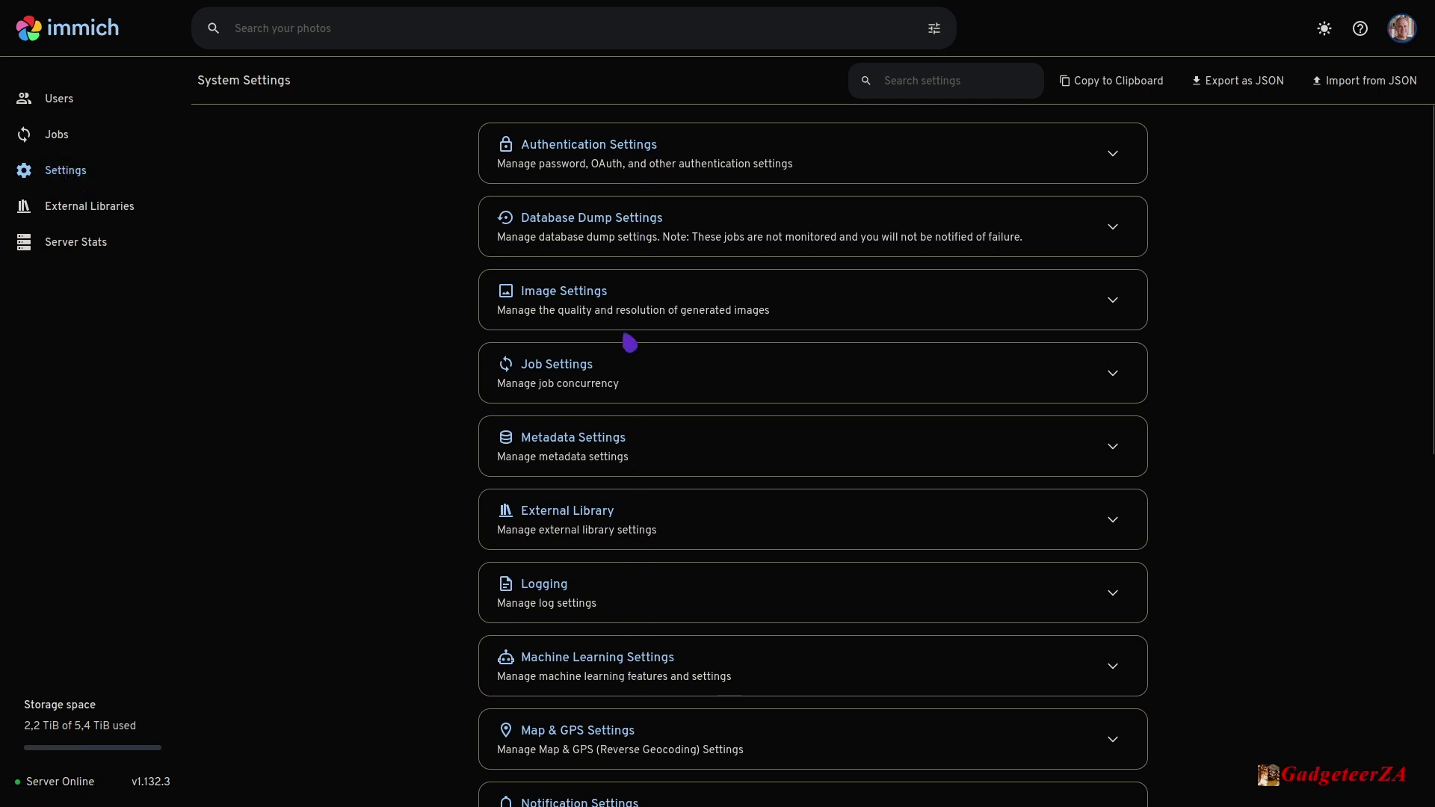
scroll(632, 478, down, 3)
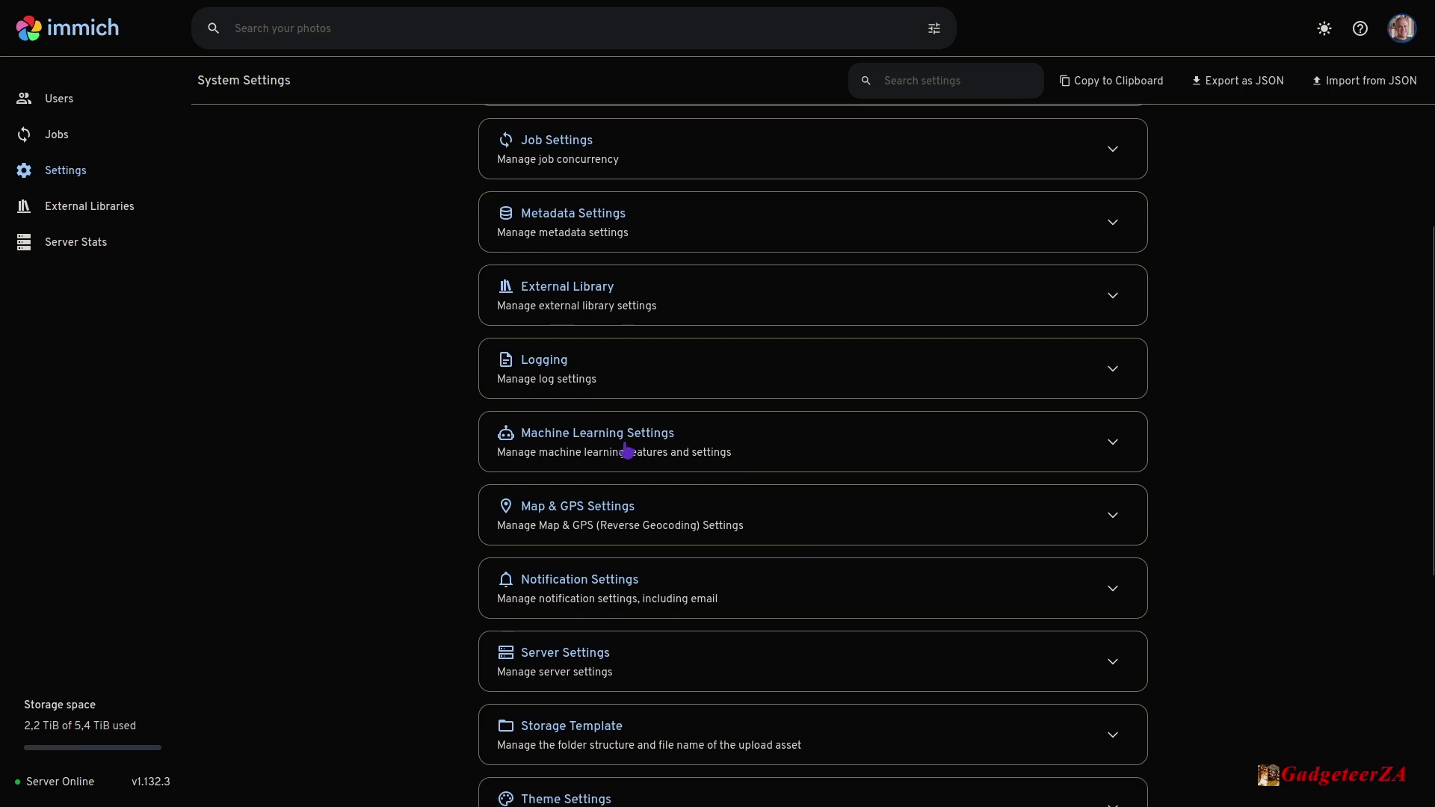
scroll(628, 453, down, 2)
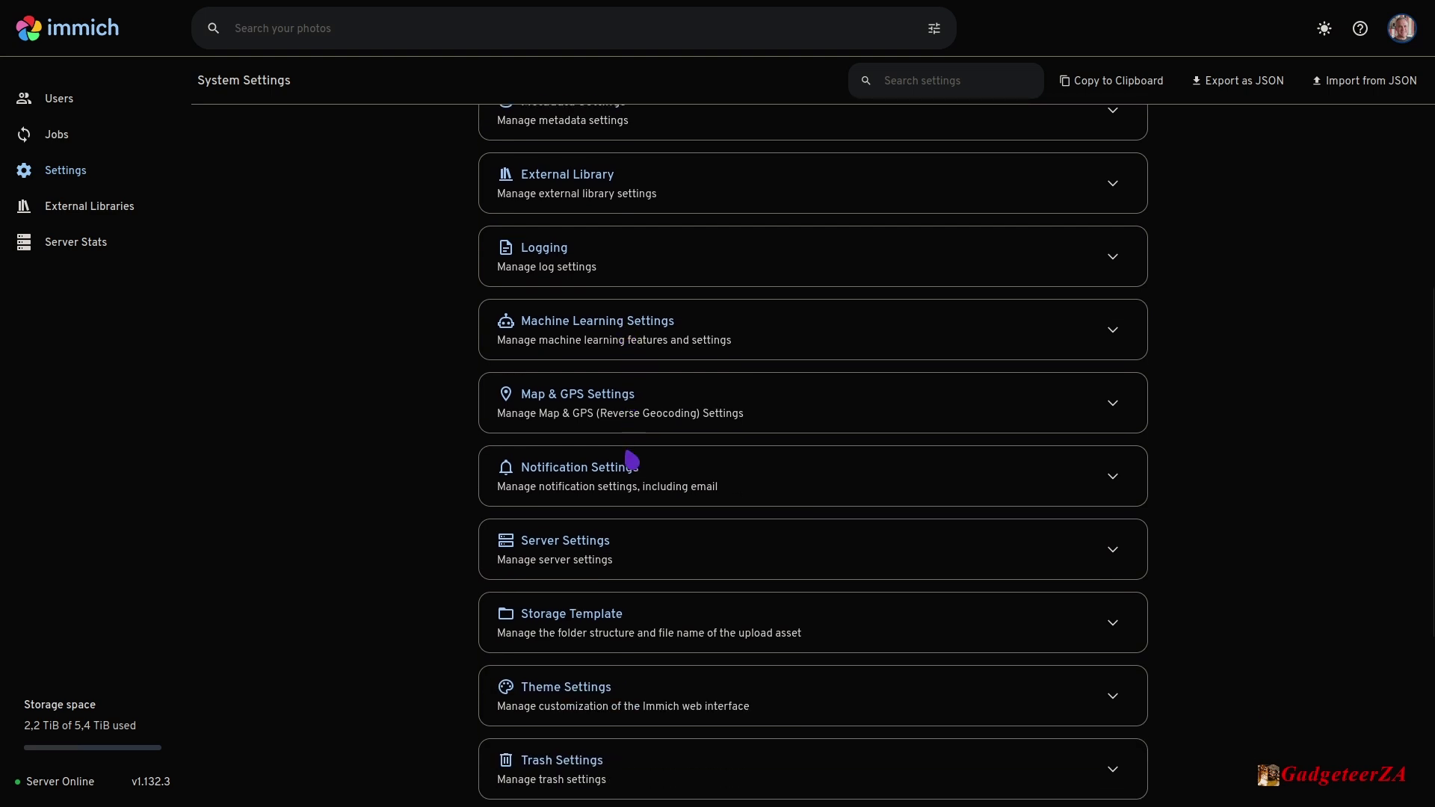
scroll(630, 458, down, 2)
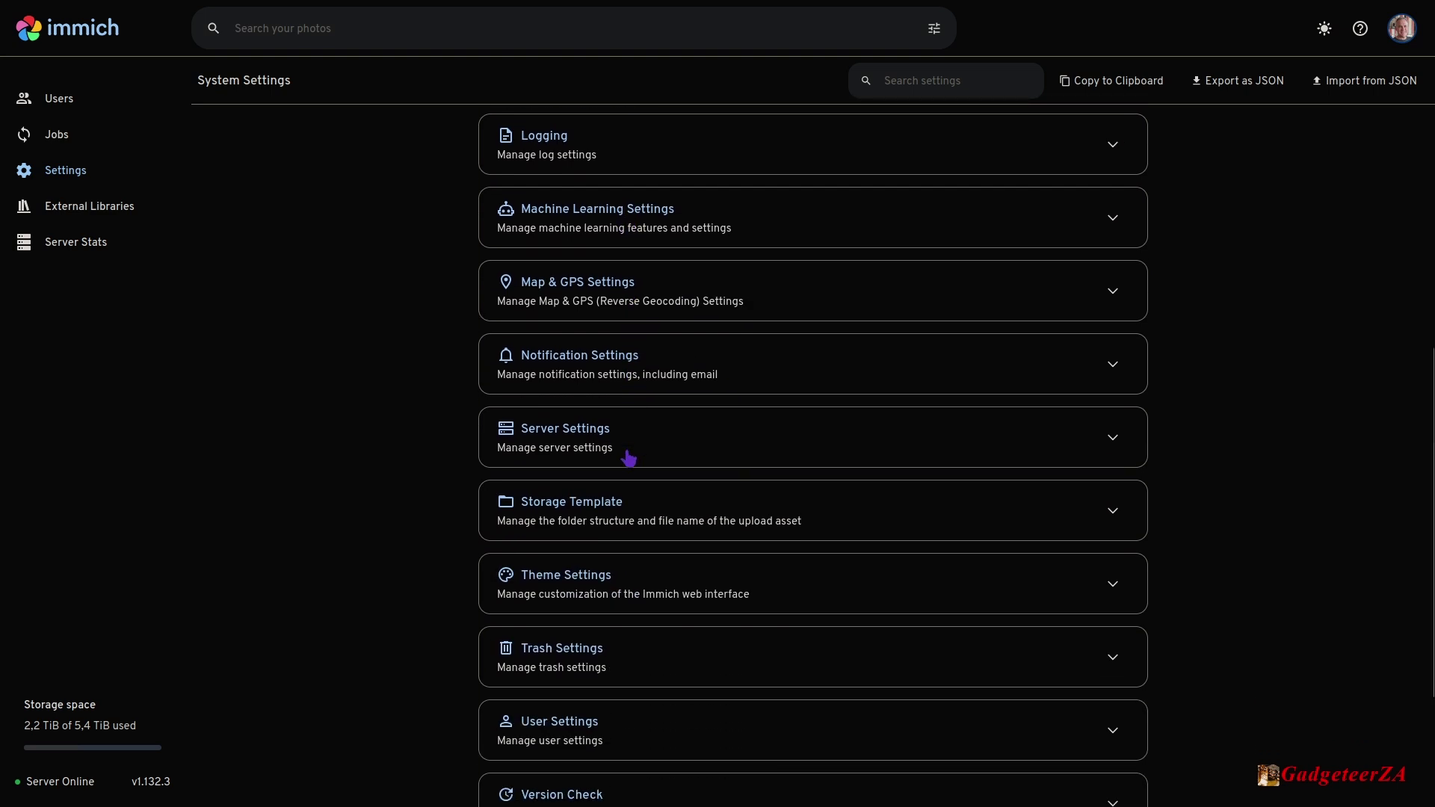
click(568, 432)
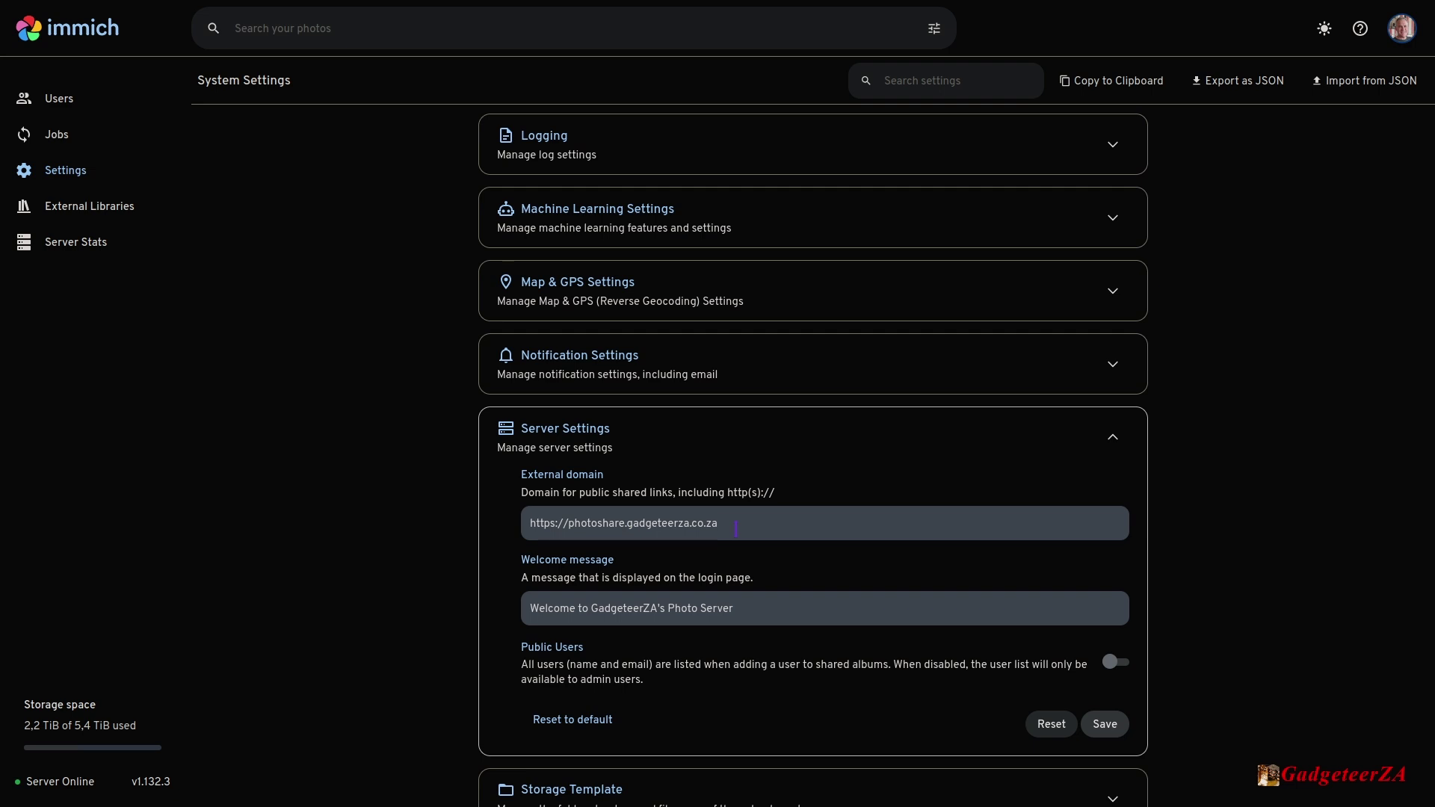
click(735, 526)
drag(526, 523, 525, 521)
- Review the Table Mountain shared link's options without changing them, and copy that link
click(103, 34)
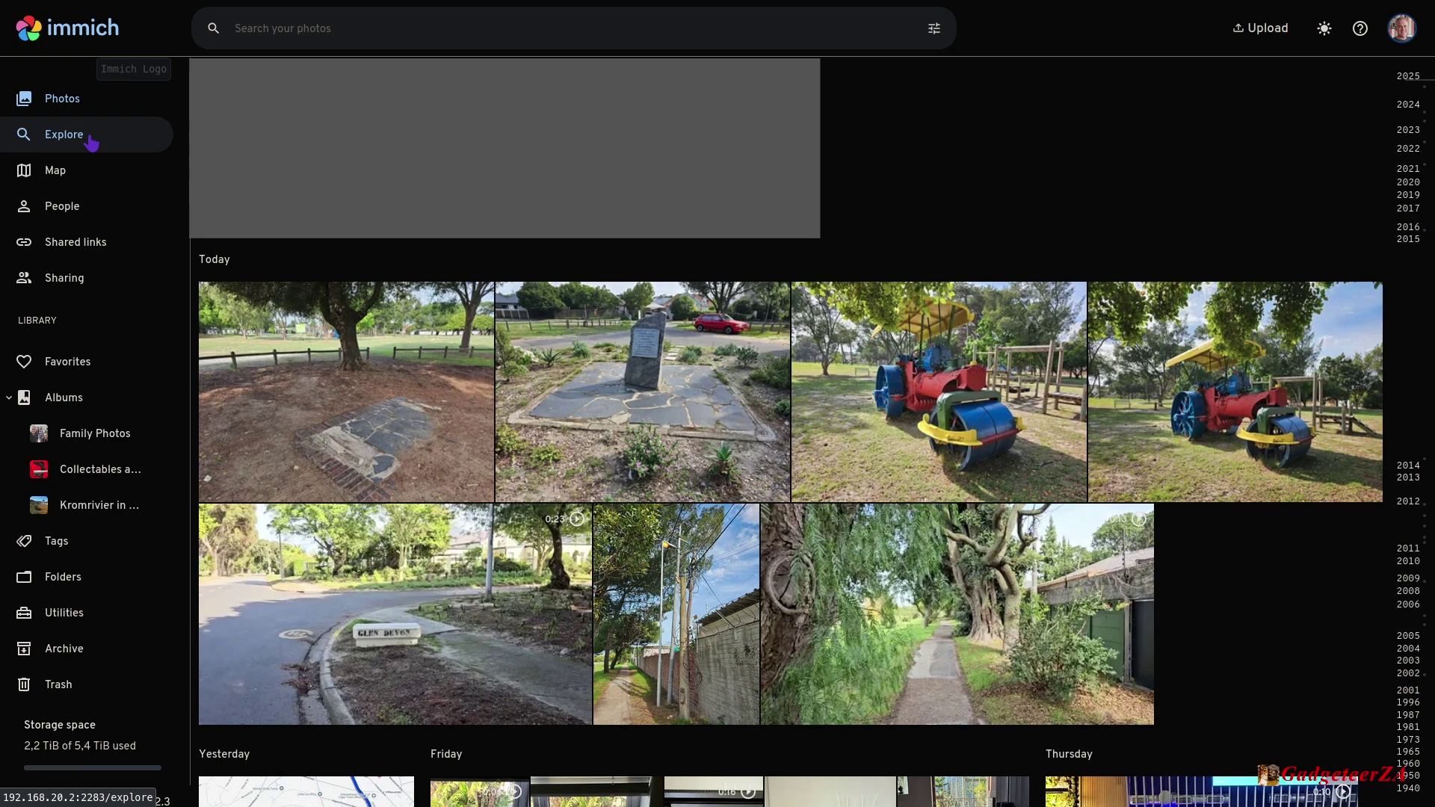
click(80, 241)
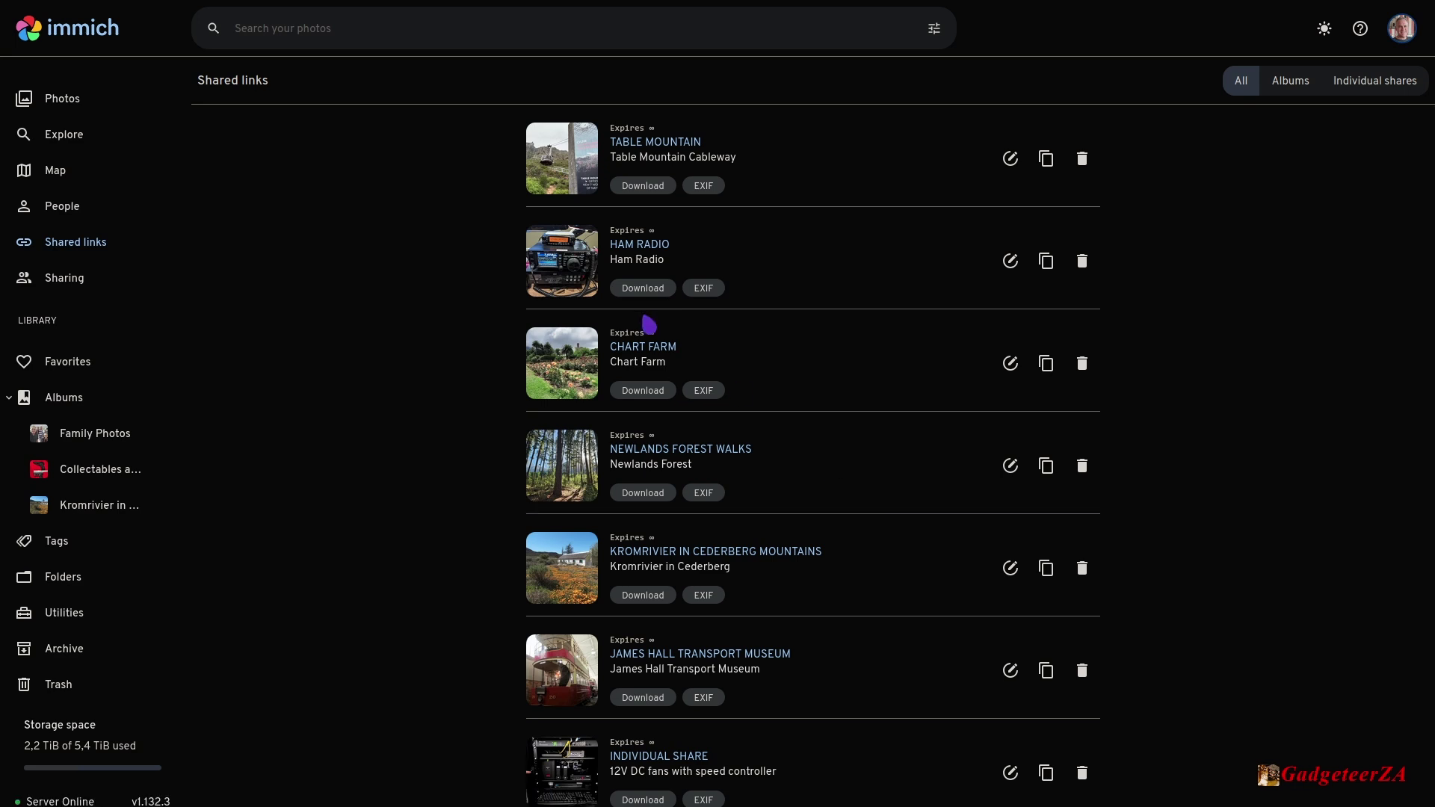
click(1014, 167)
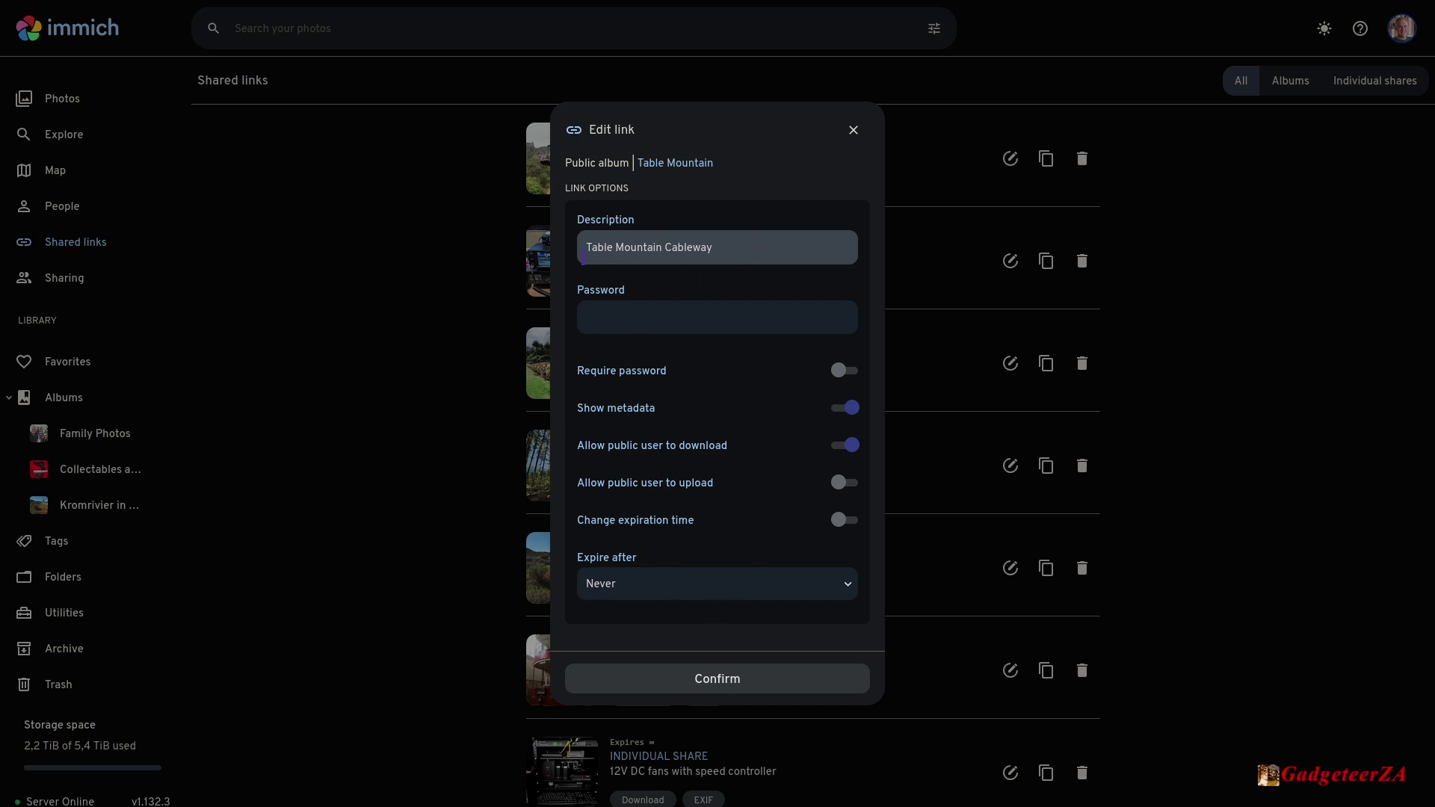
click(853, 130)
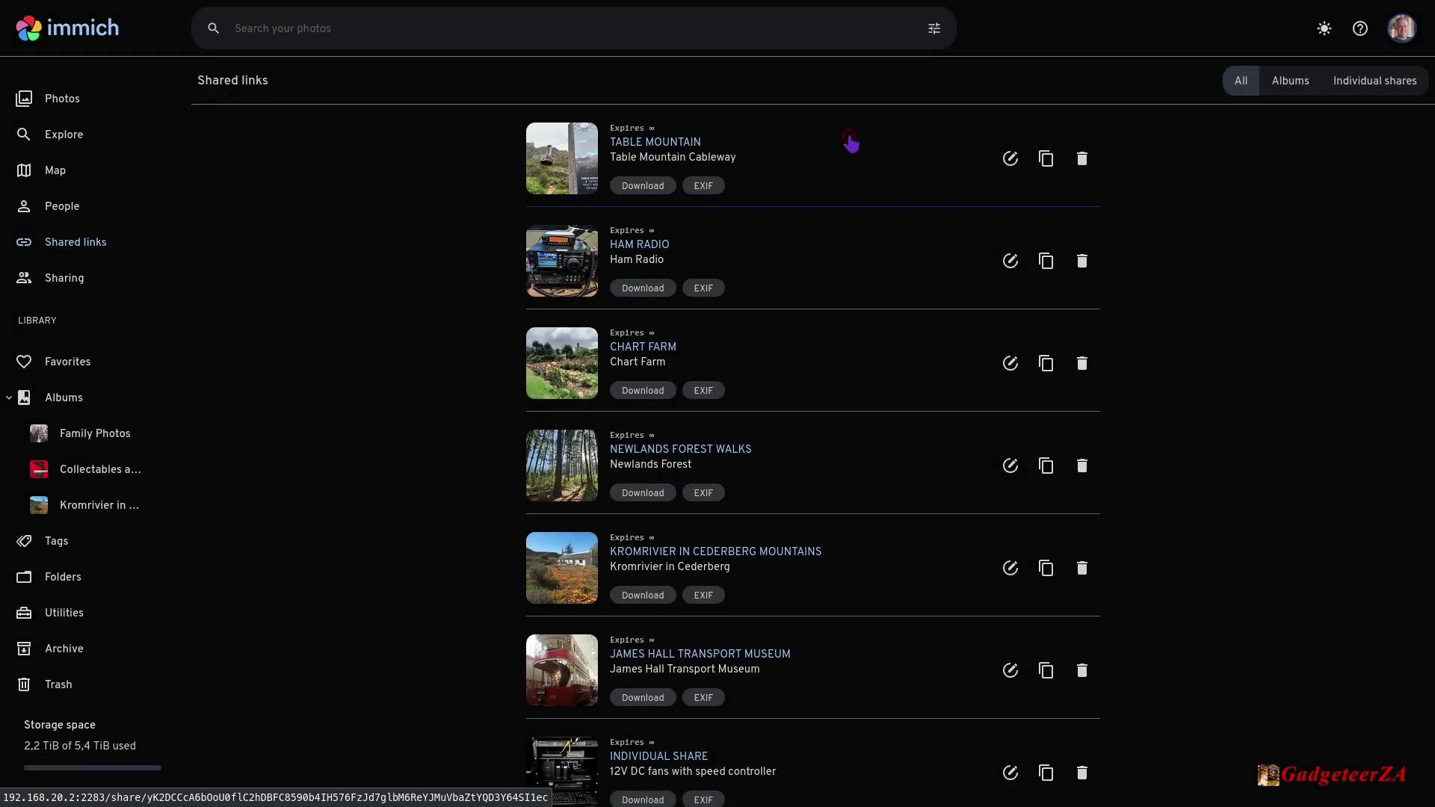
click(1046, 160)
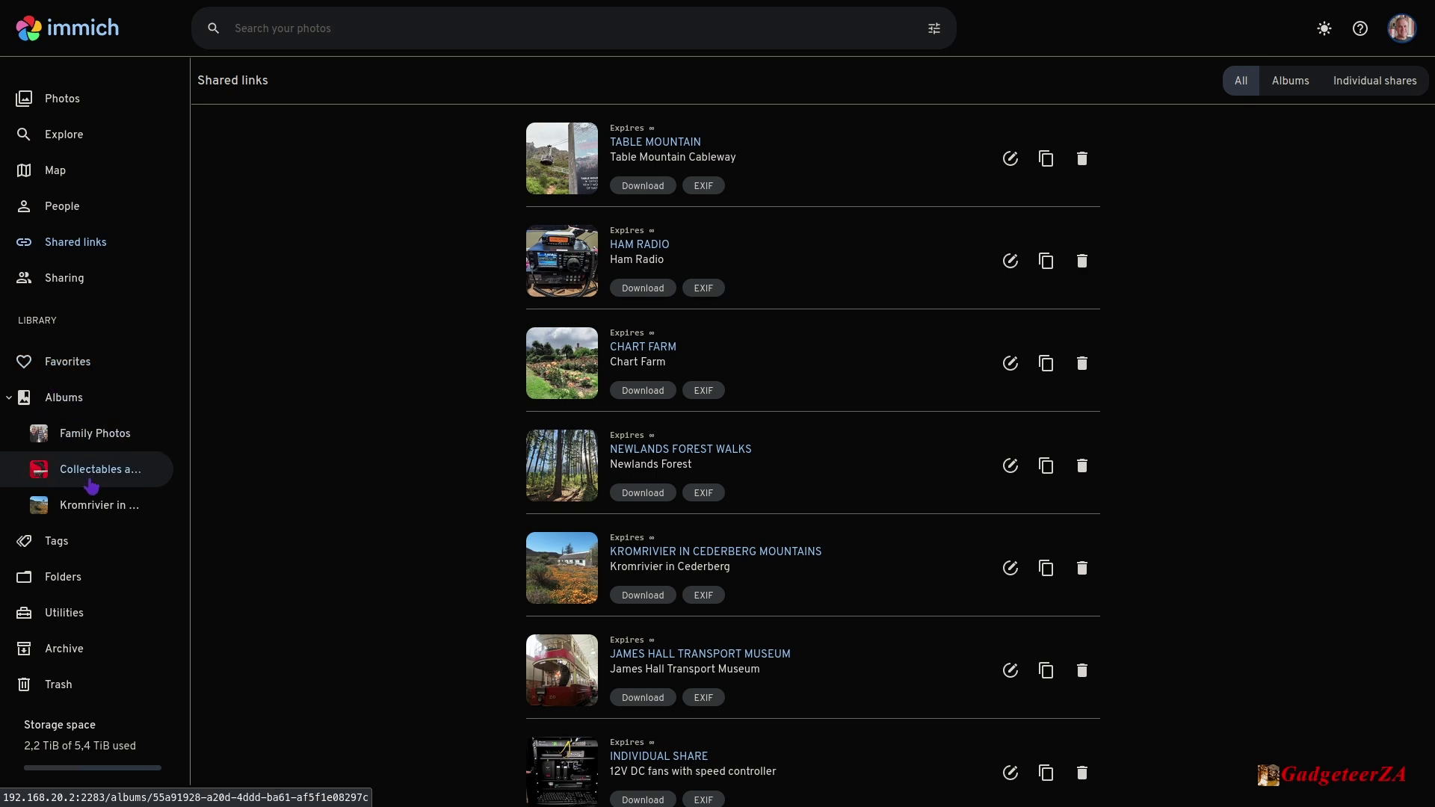
- Begin a new share link for the Kromrivier in Cederberg Mountains album with the description "Description test"
click(93, 509)
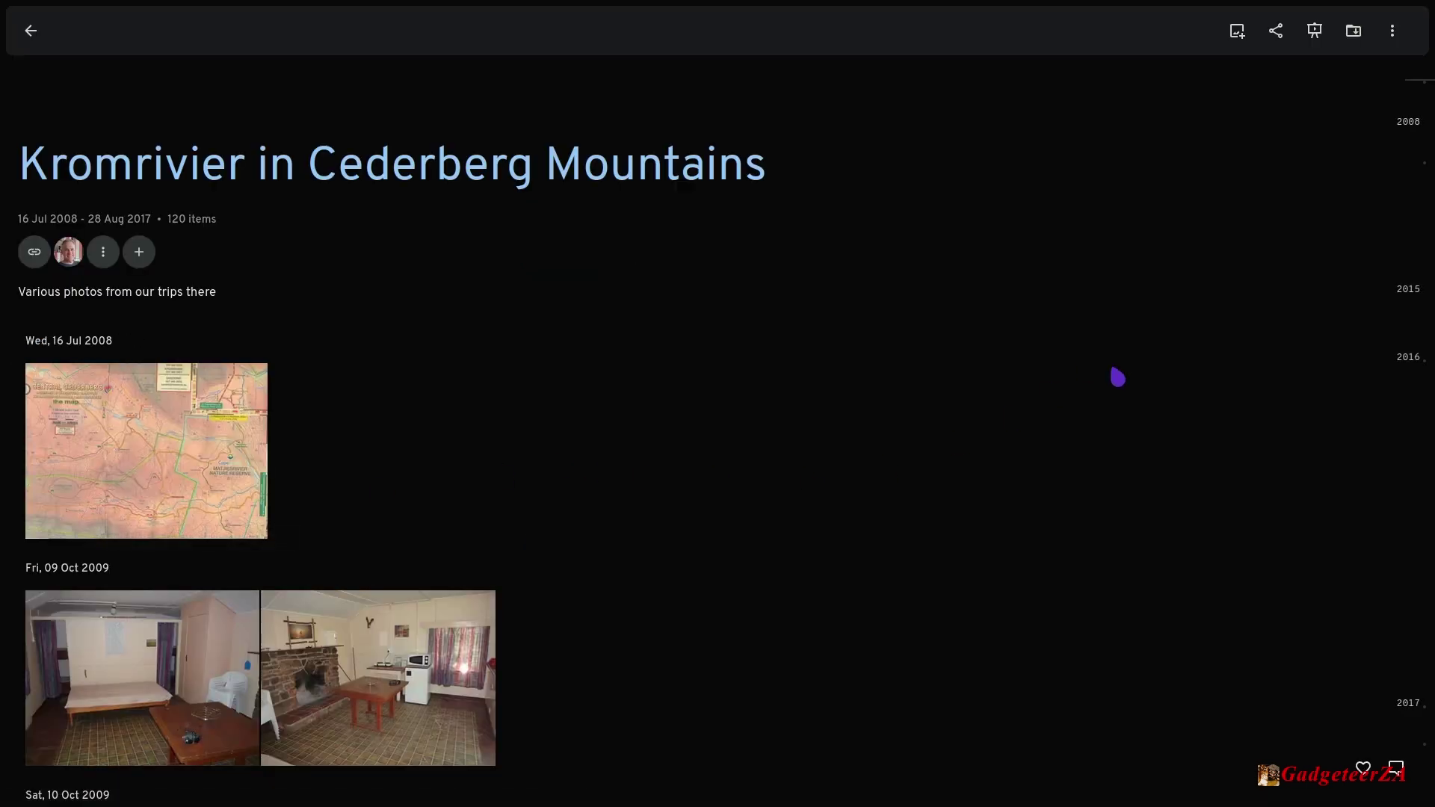
click(1279, 42)
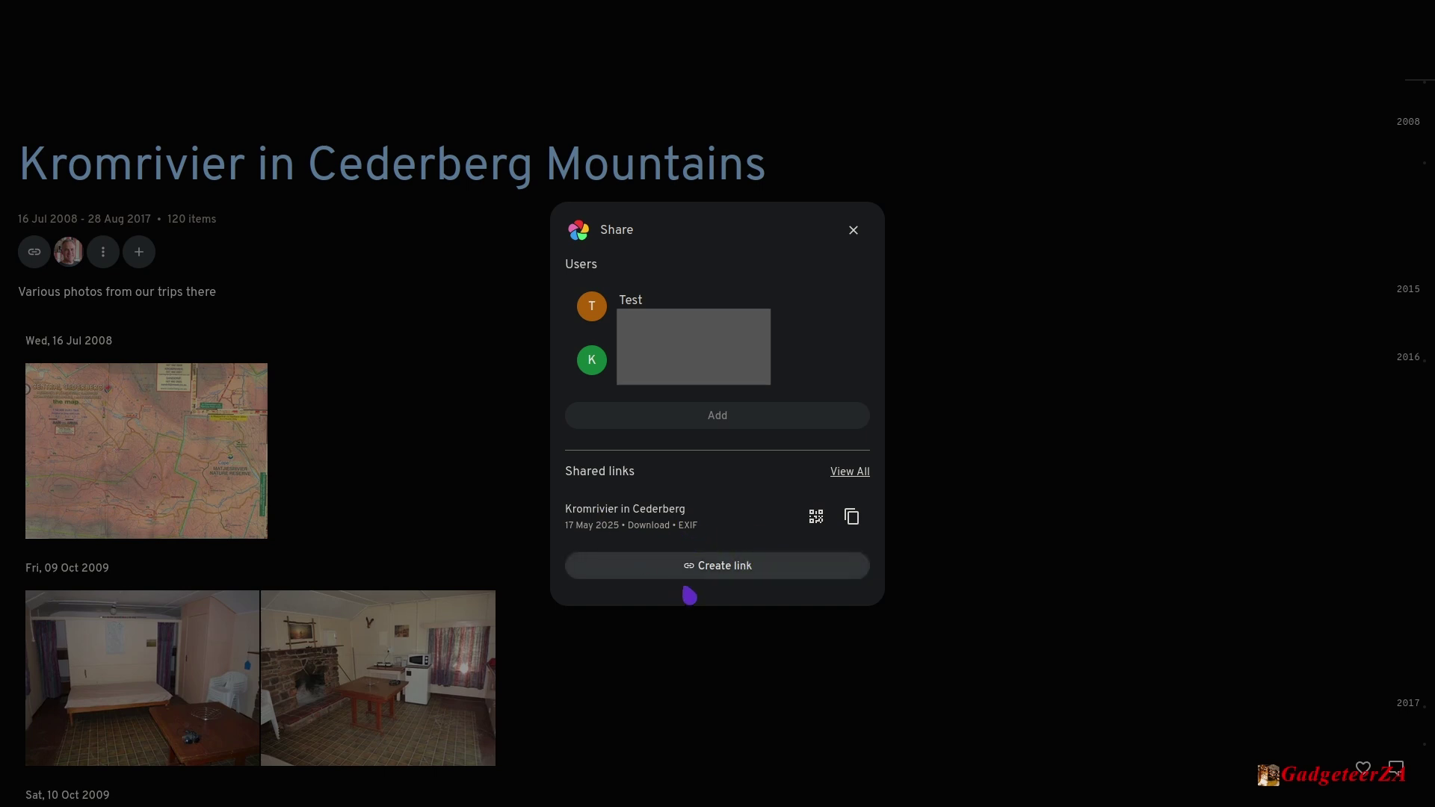
click(723, 569)
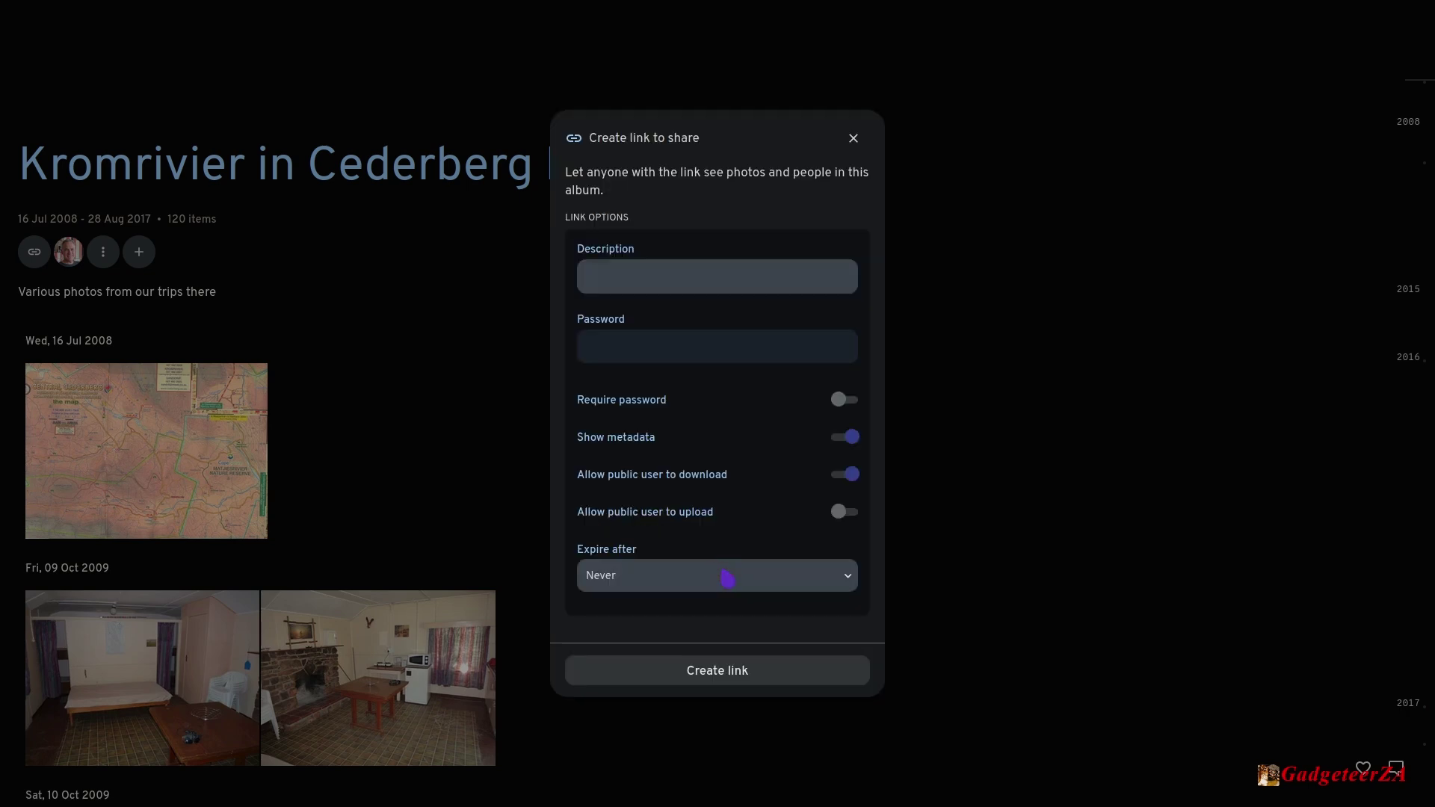
click(672, 263)
text(Description test)
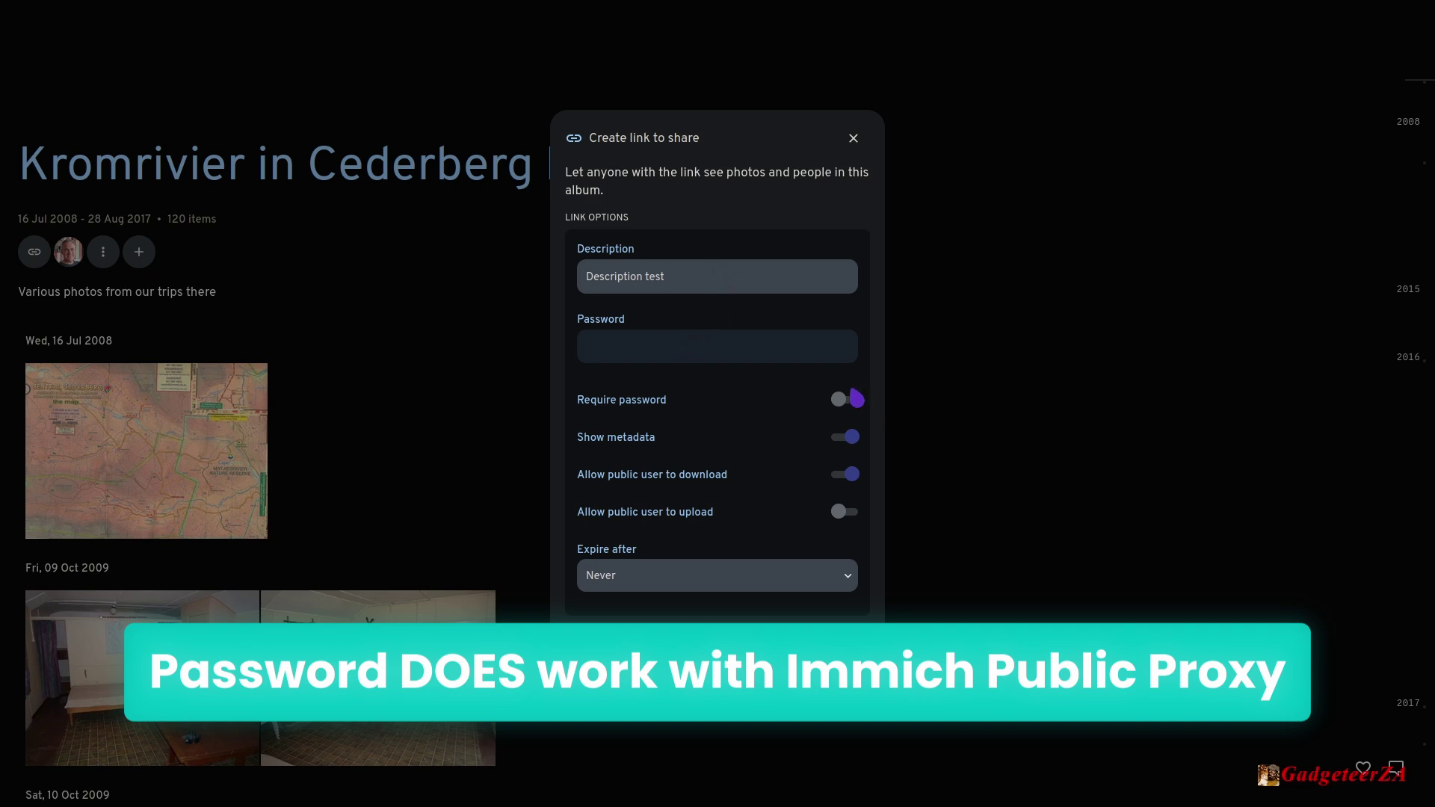
click(844, 401)
click(679, 348)
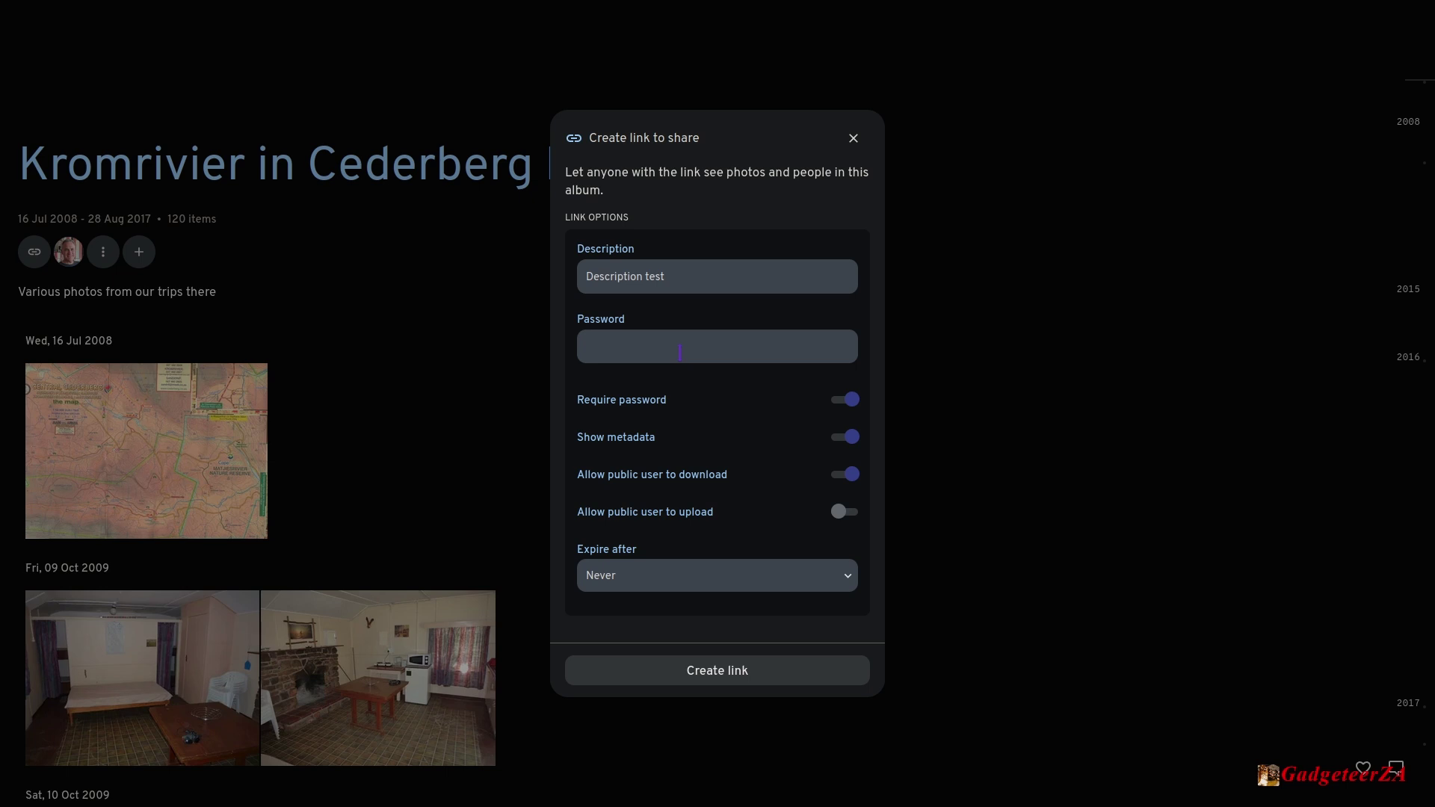
click(845, 404)
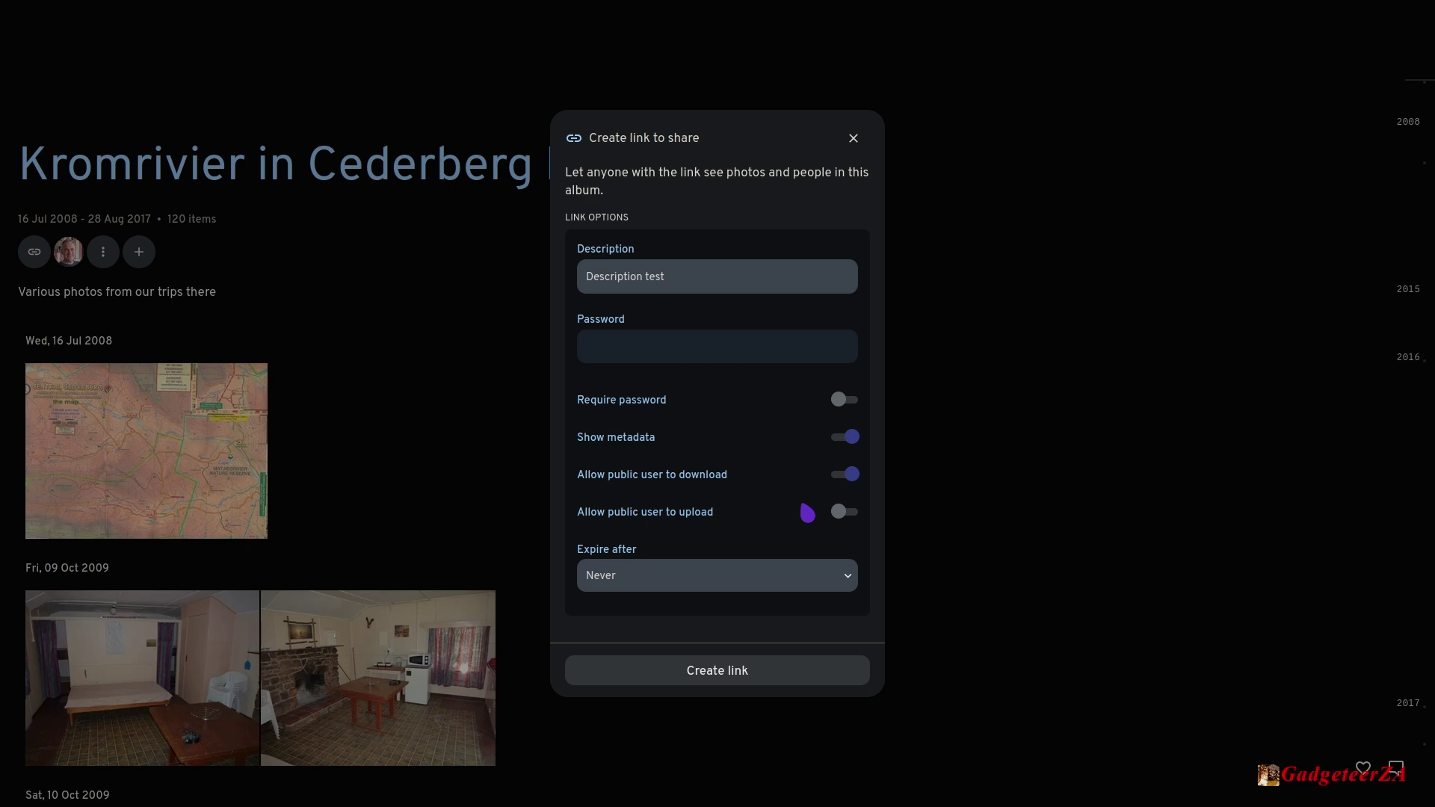
click(849, 583)
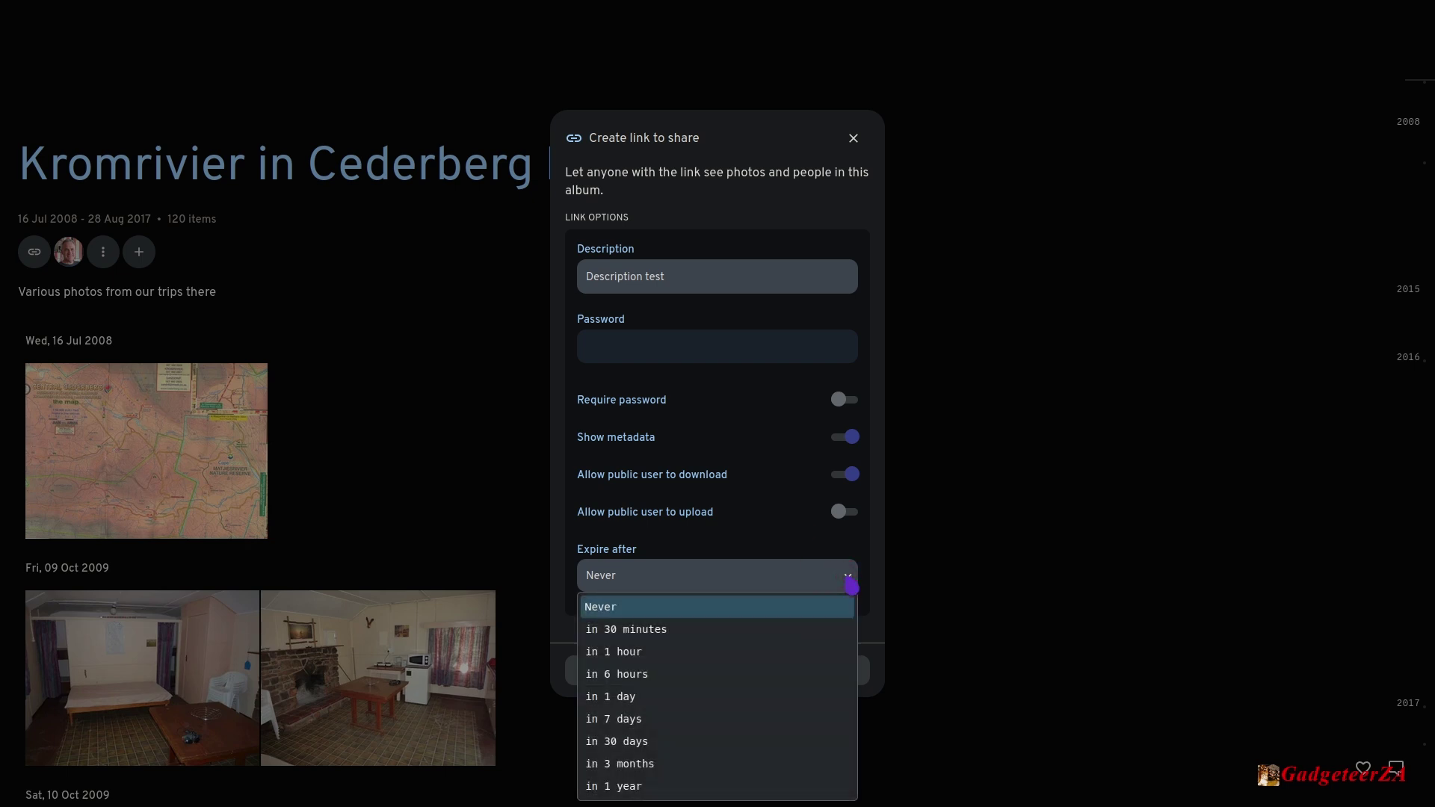
click(850, 585)
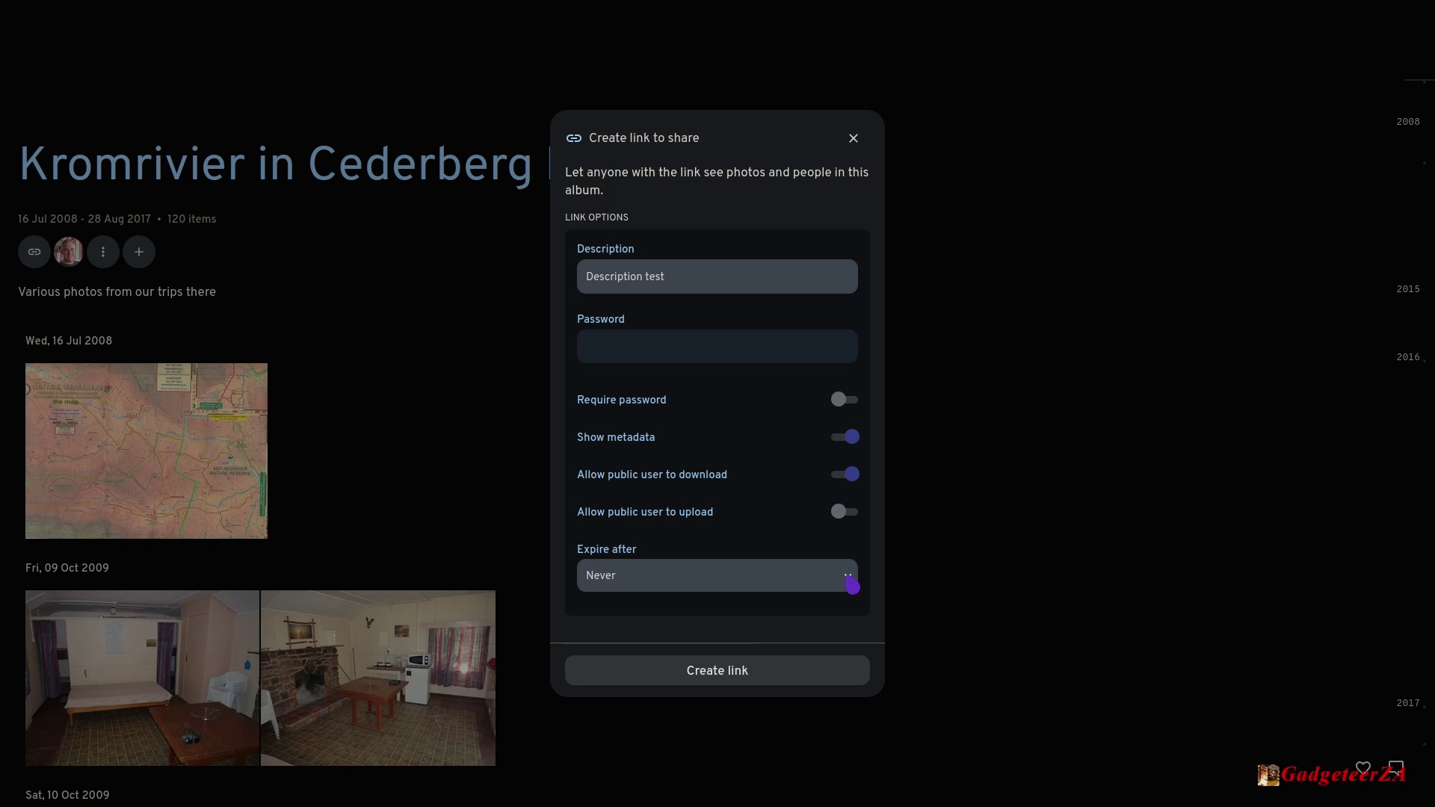
- Create the album's share link and copy its full URL
click(722, 676)
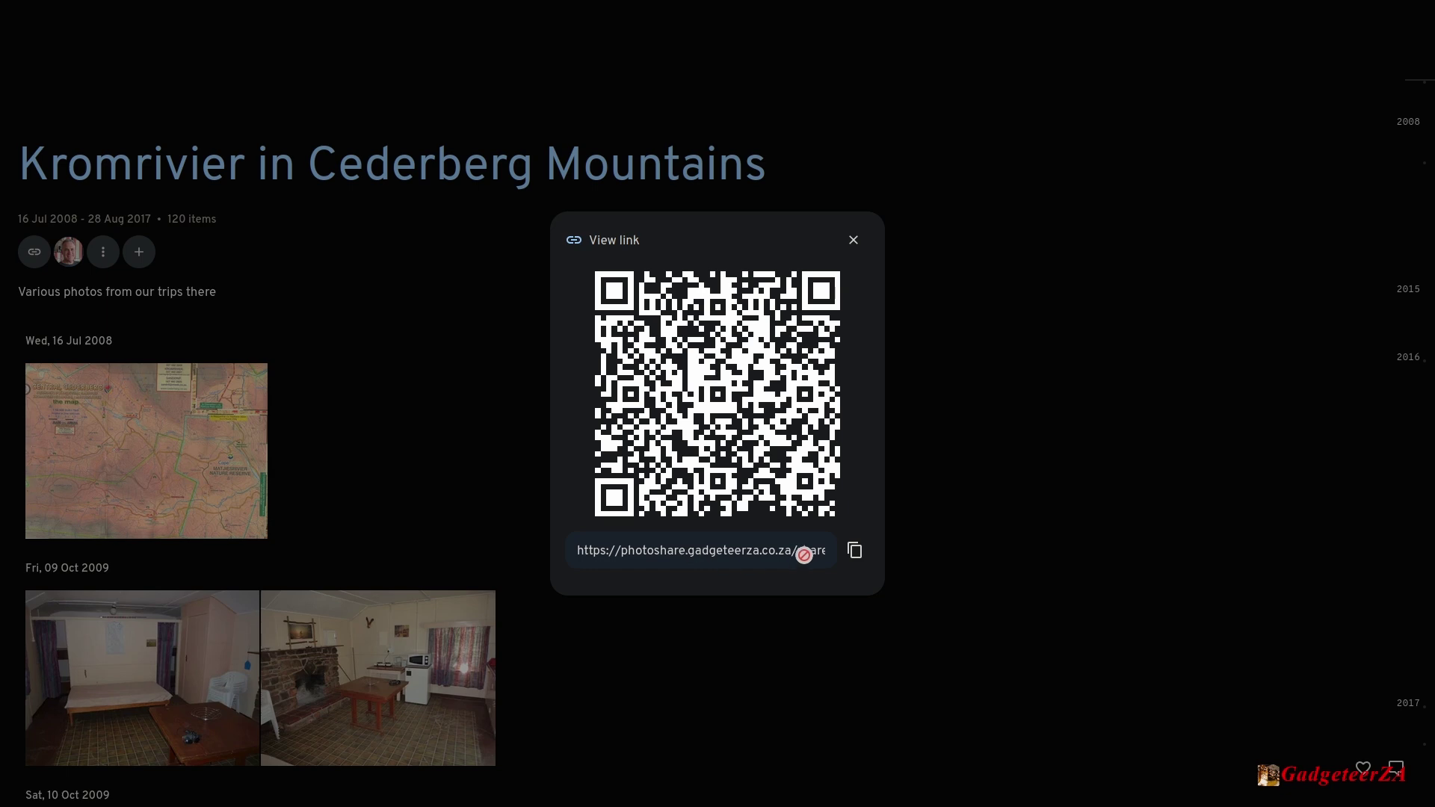
click(855, 551)
drag(581, 551, 846, 553)
right_click(809, 557)
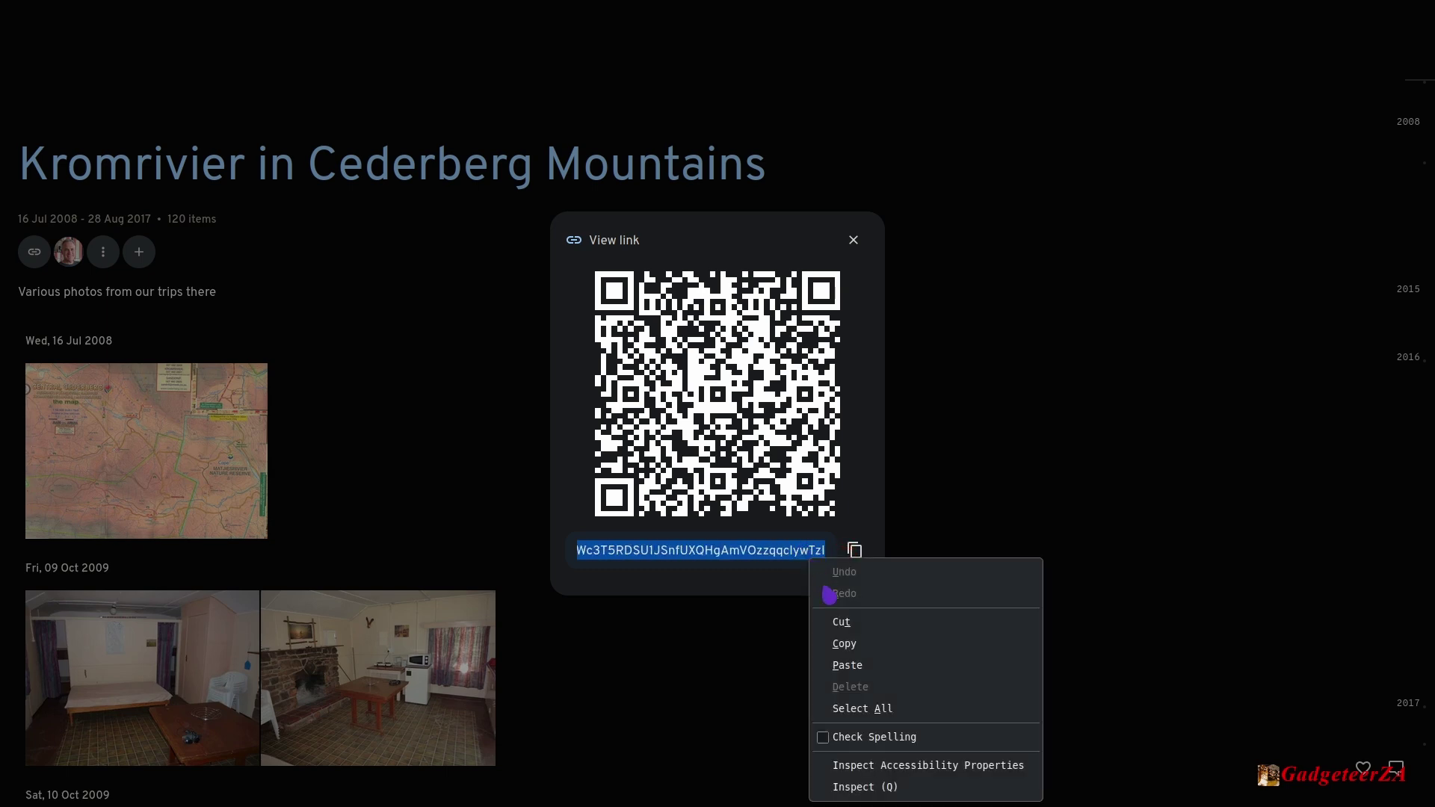
click(838, 644)
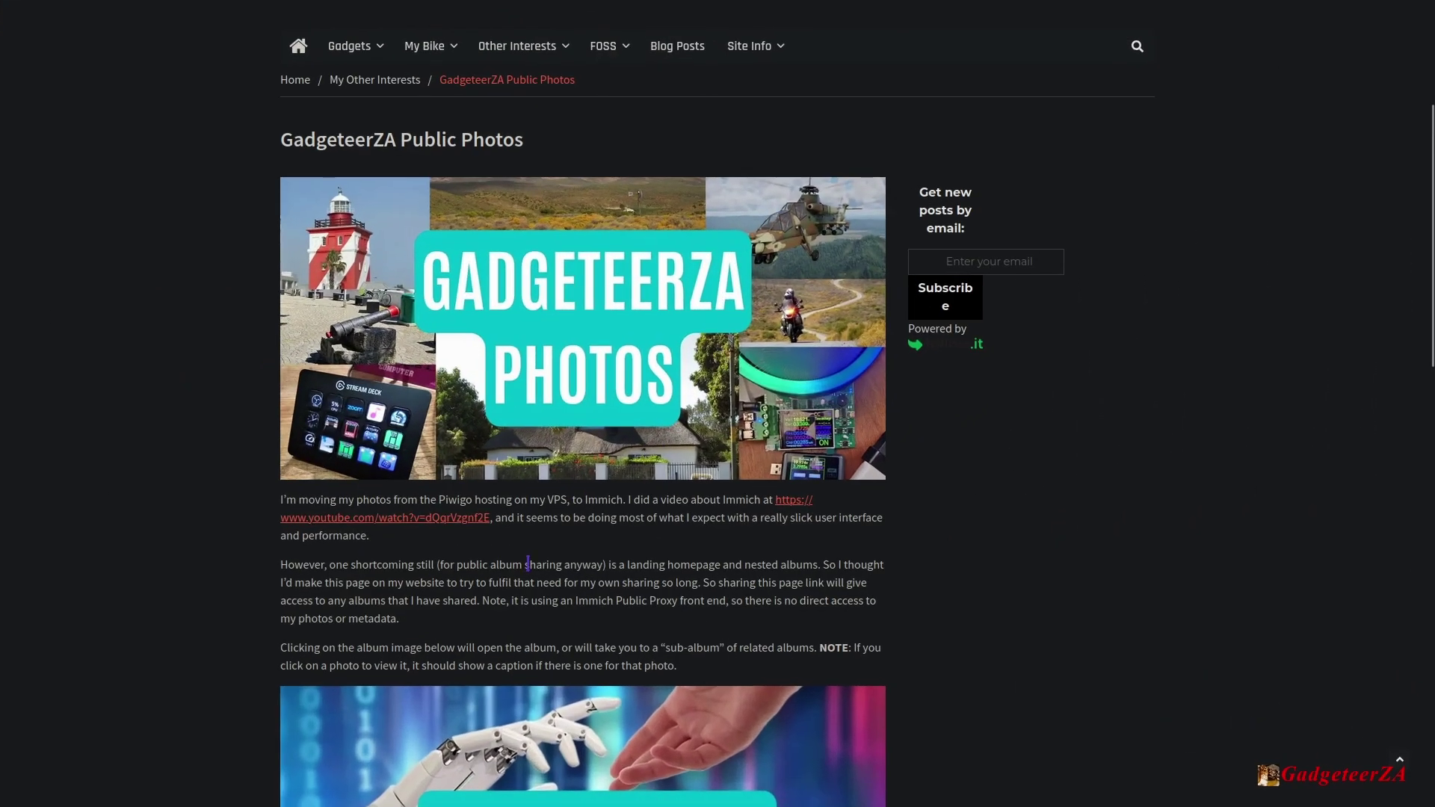
scroll(528, 563, down, 1)
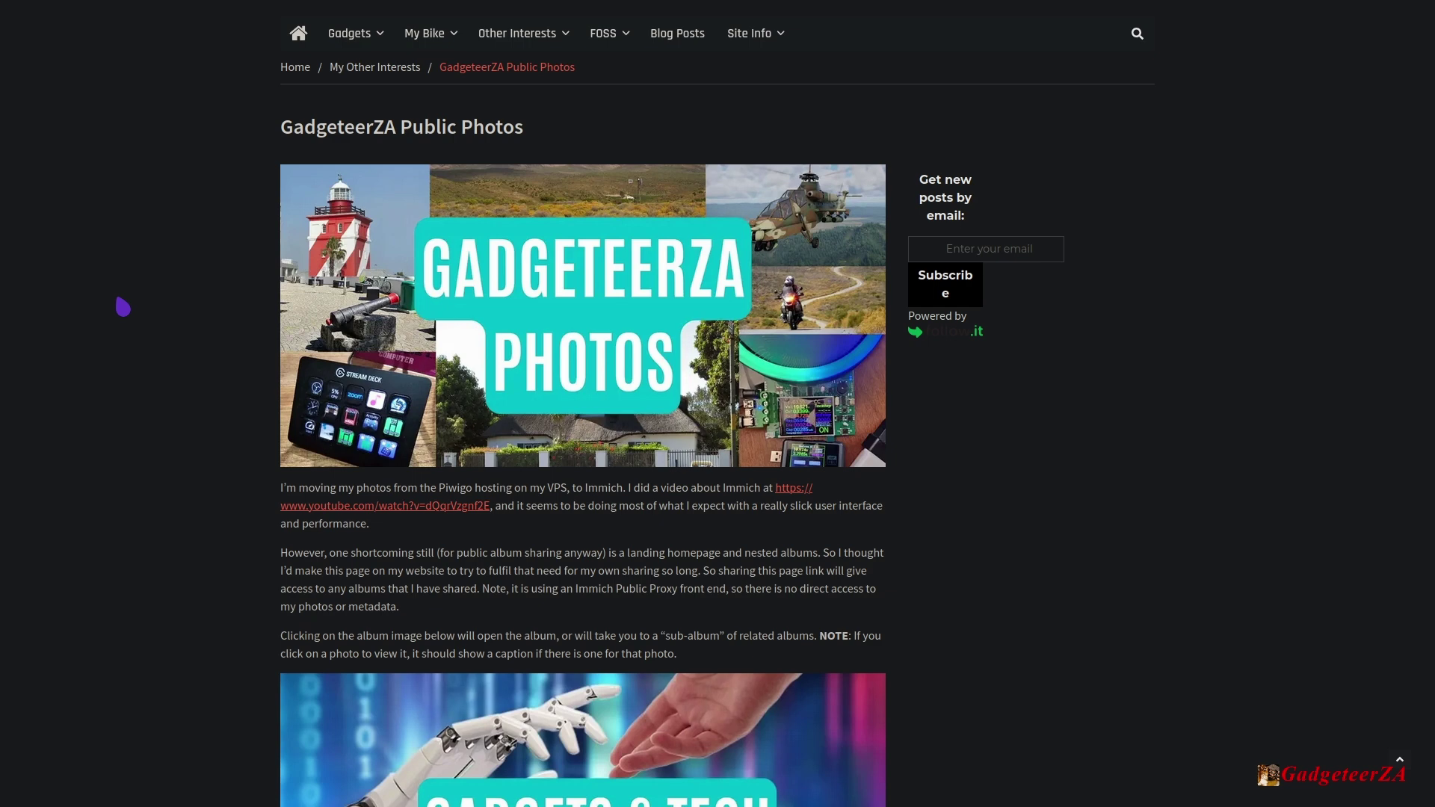
scroll(120, 303, up, 1)
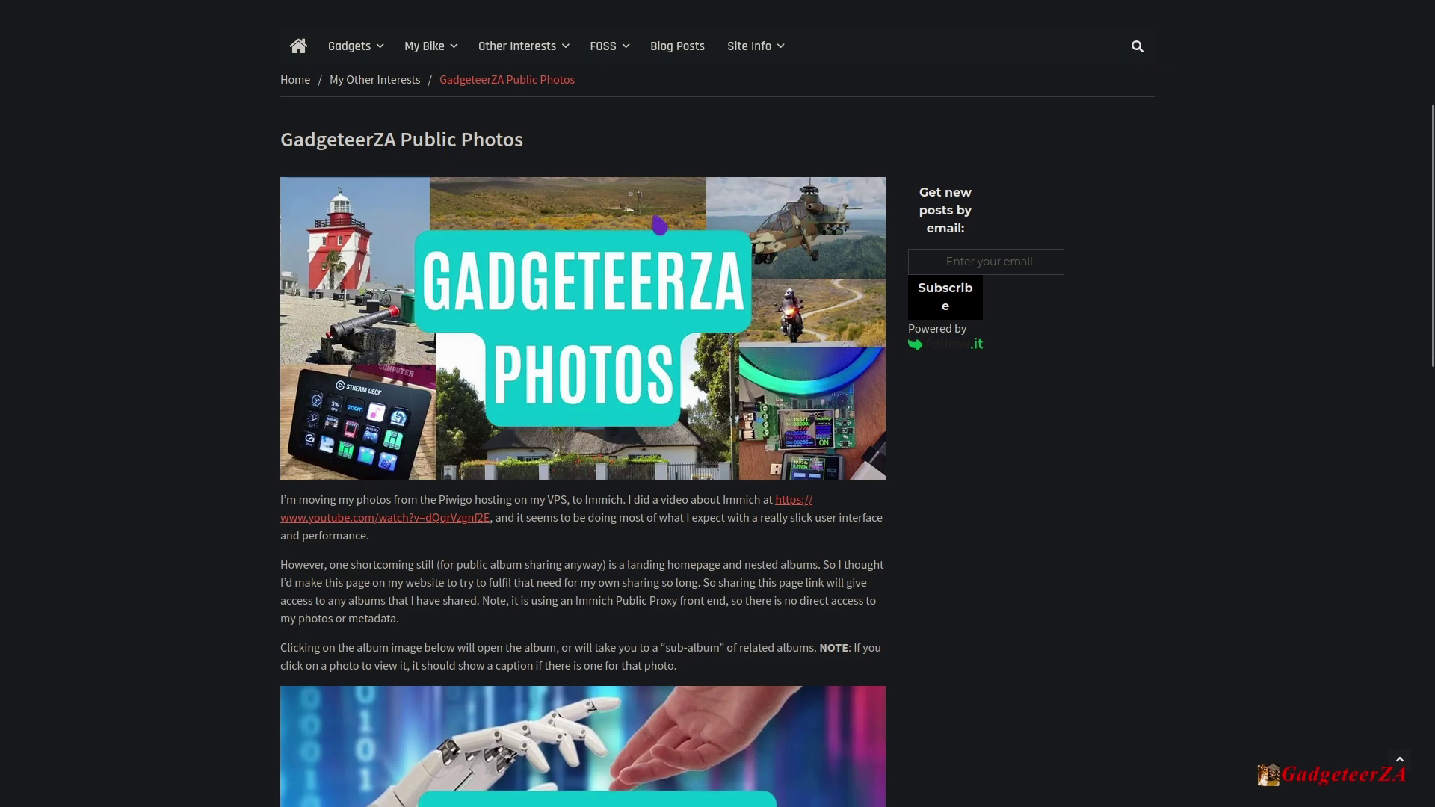
- Examine the GadgeteerZA Public Photos page, including its introduction and the linked cover images for Gadgets & Tech, Places of Interest and Ham Radio
scroll(684, 557, down, 2)
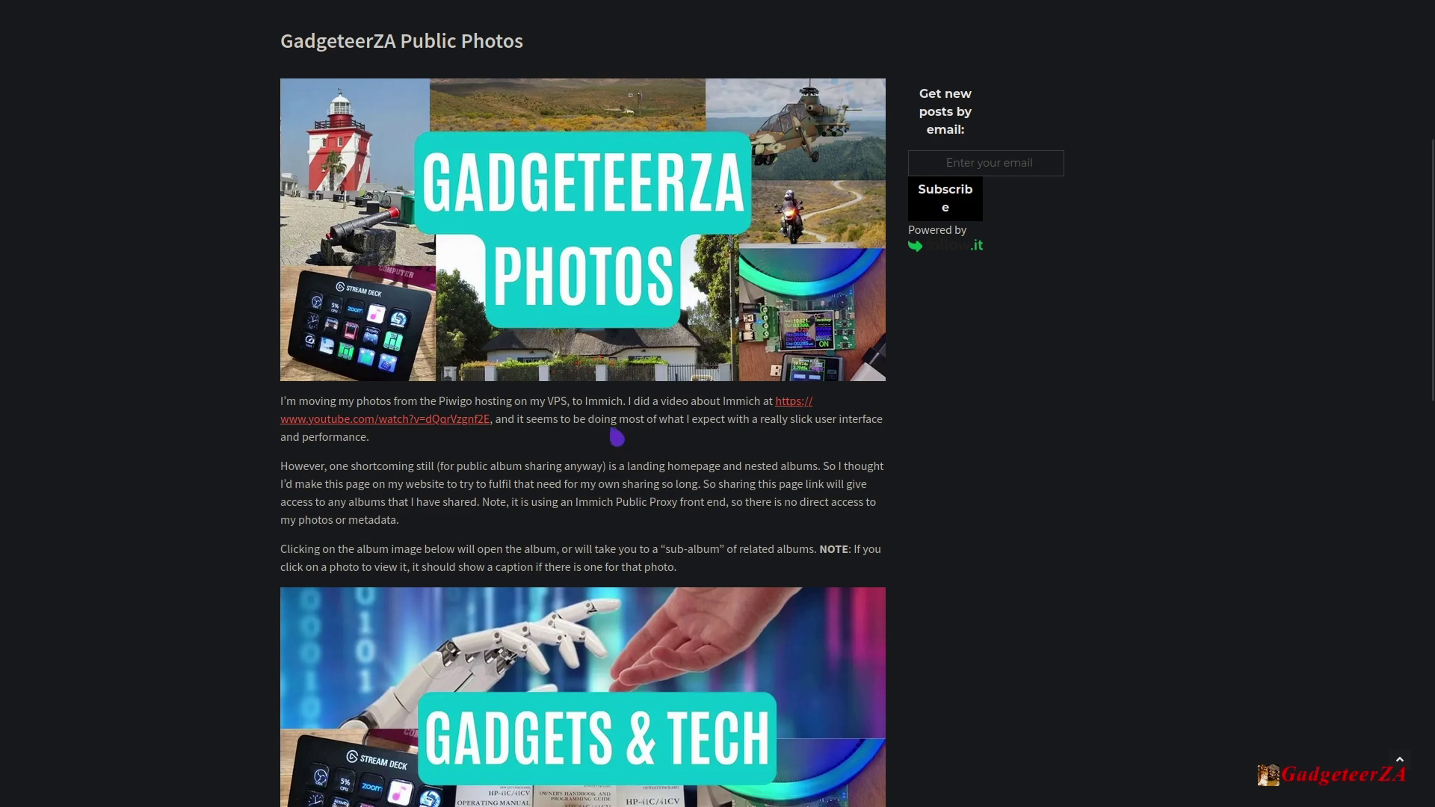
scroll(617, 437, down, 1)
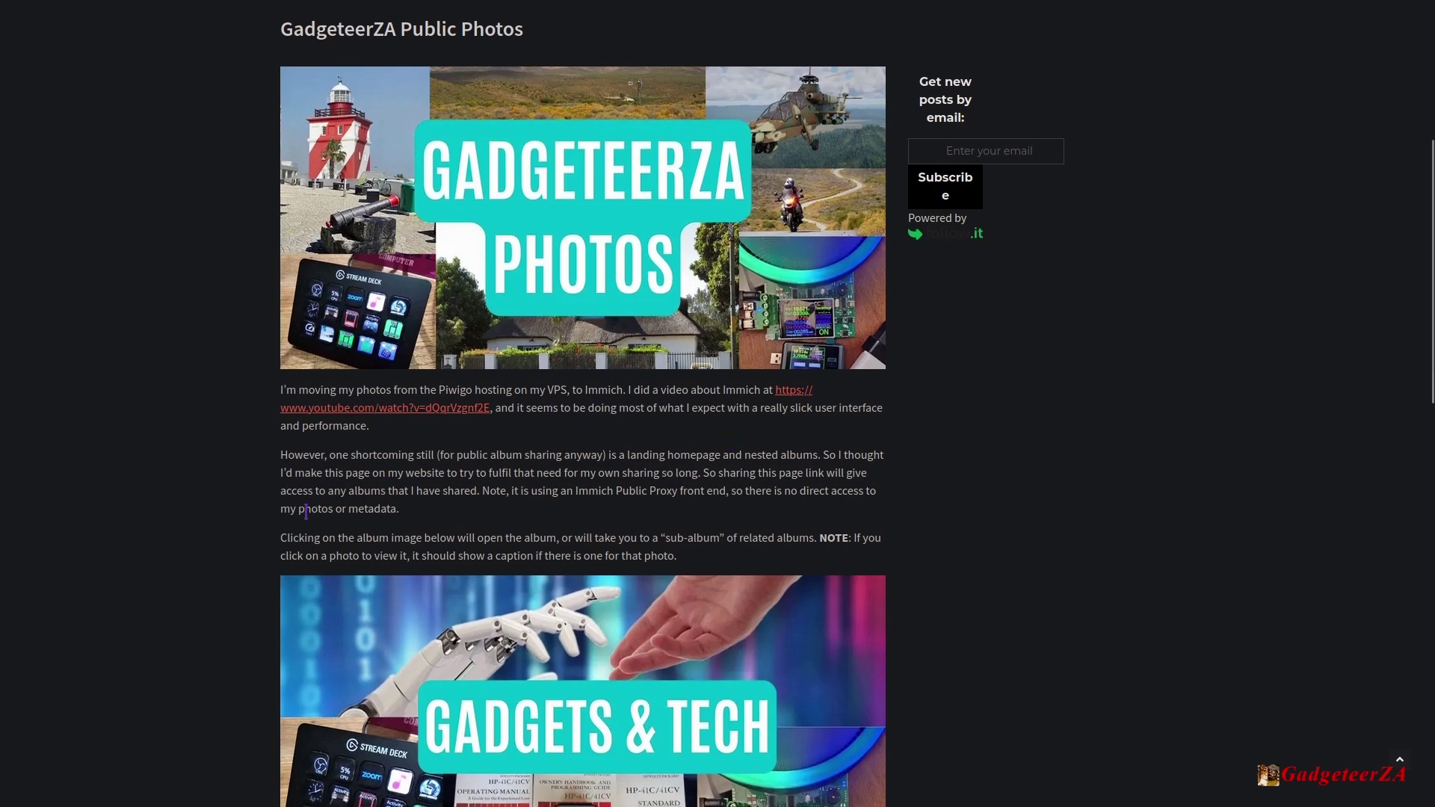
scroll(527, 468, up, 1)
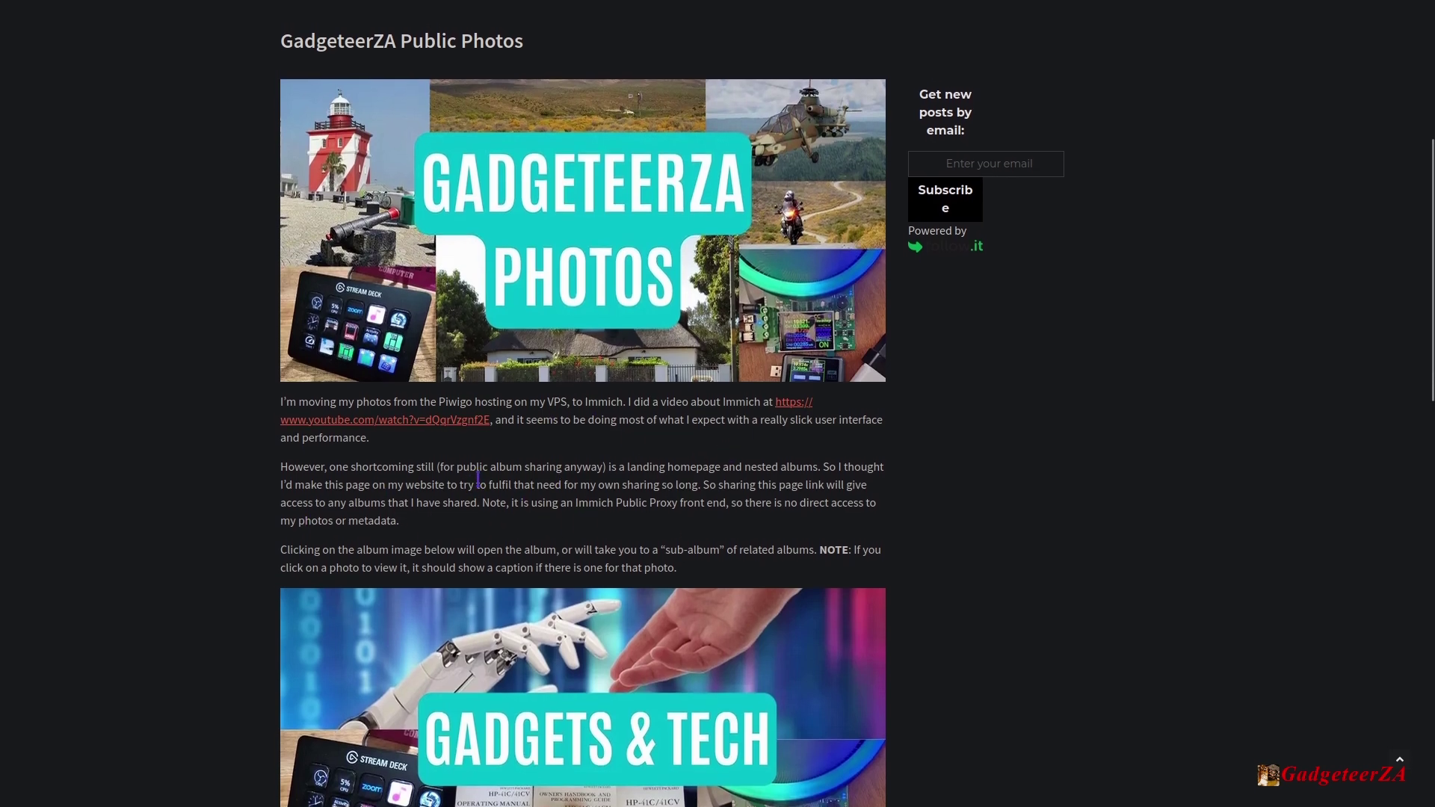
scroll(527, 478, down, 8)
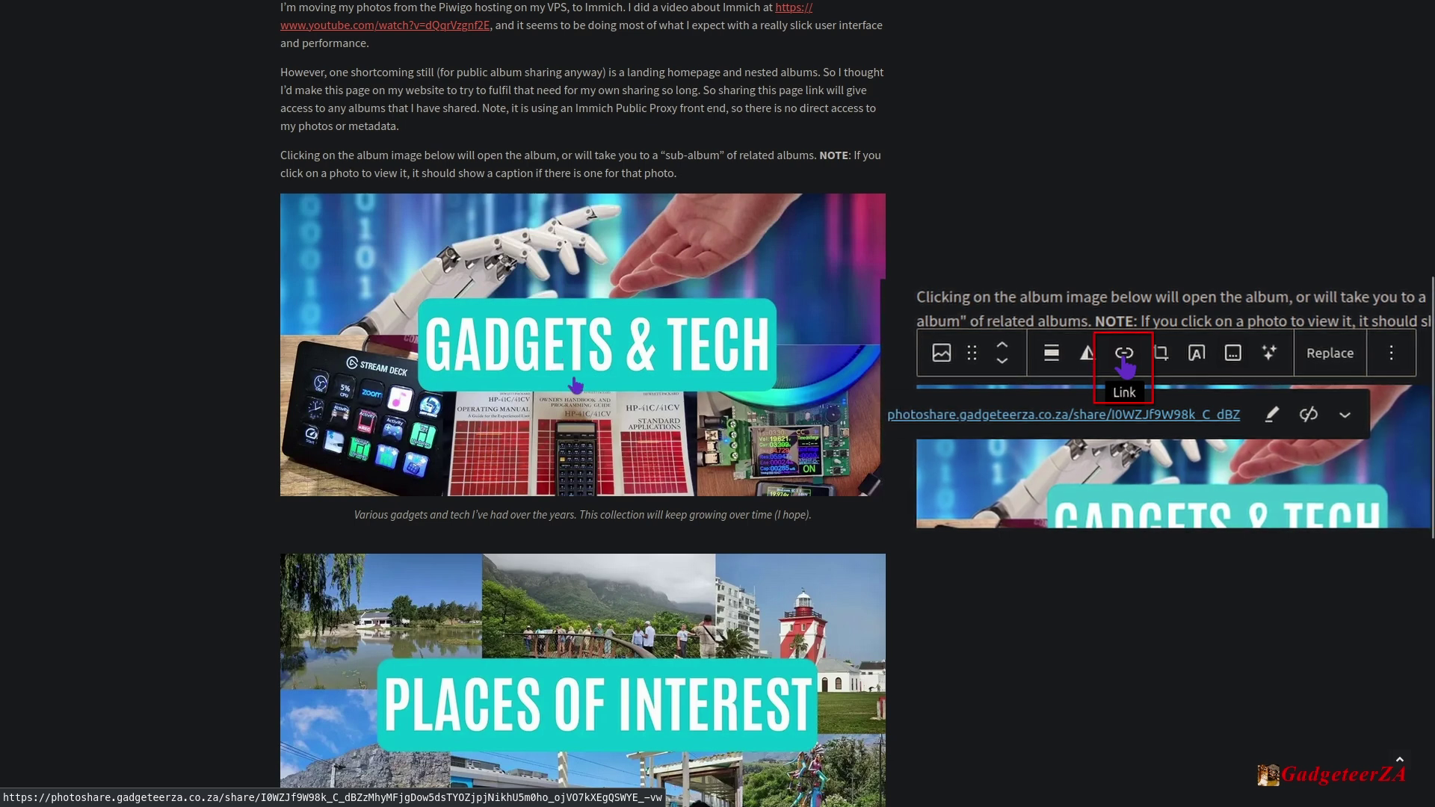
scroll(579, 390, down, 1)
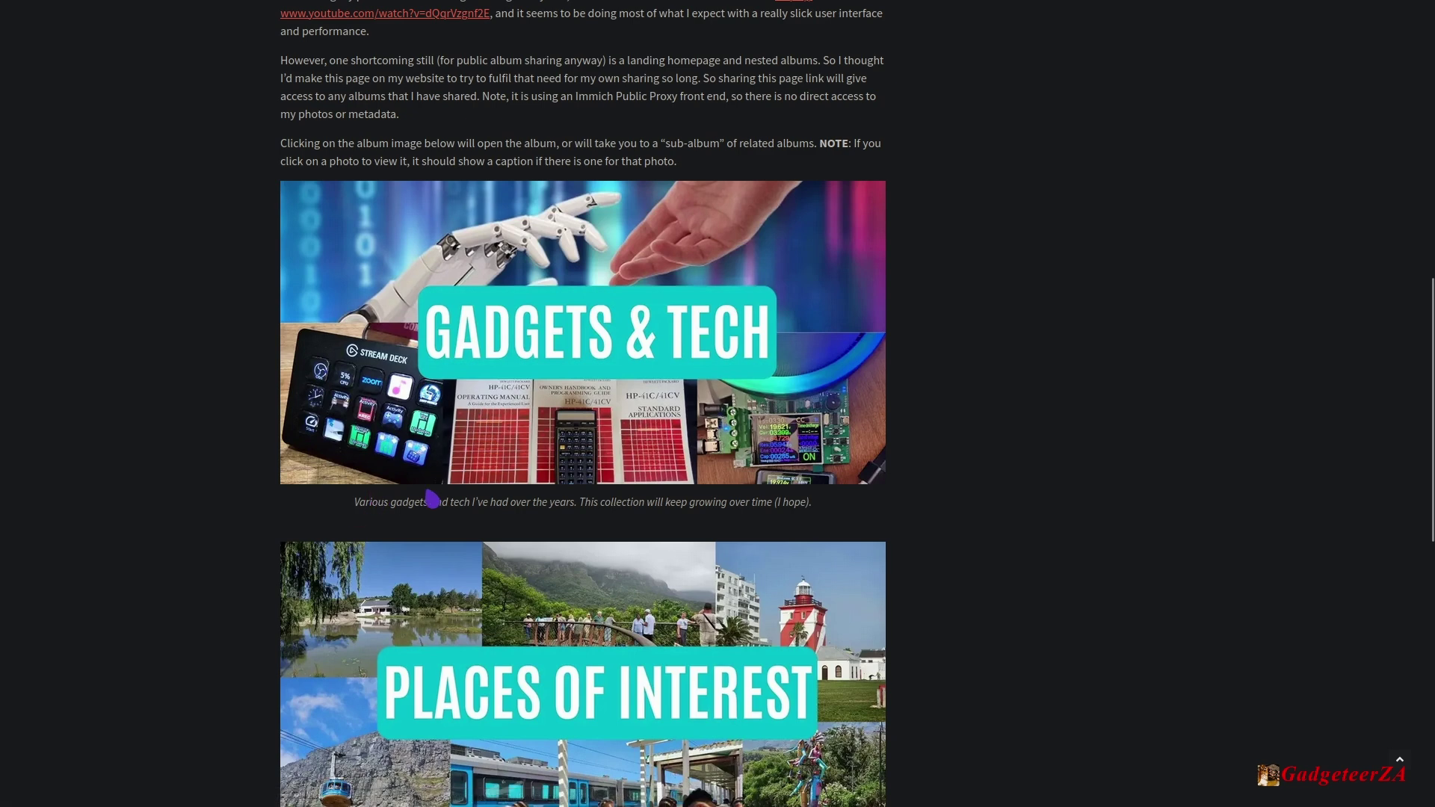
scroll(403, 506, up, 1)
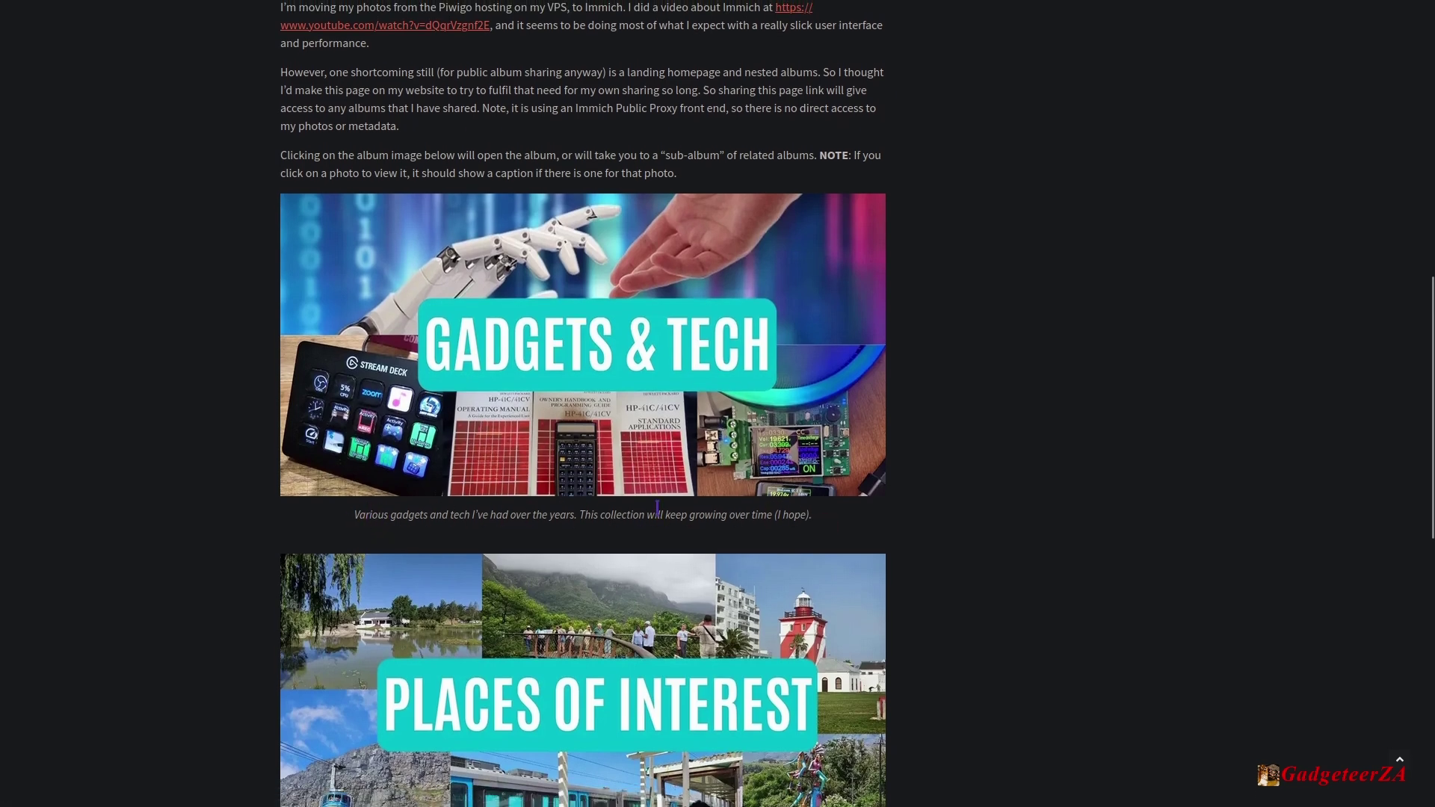
scroll(651, 511, down, 4)
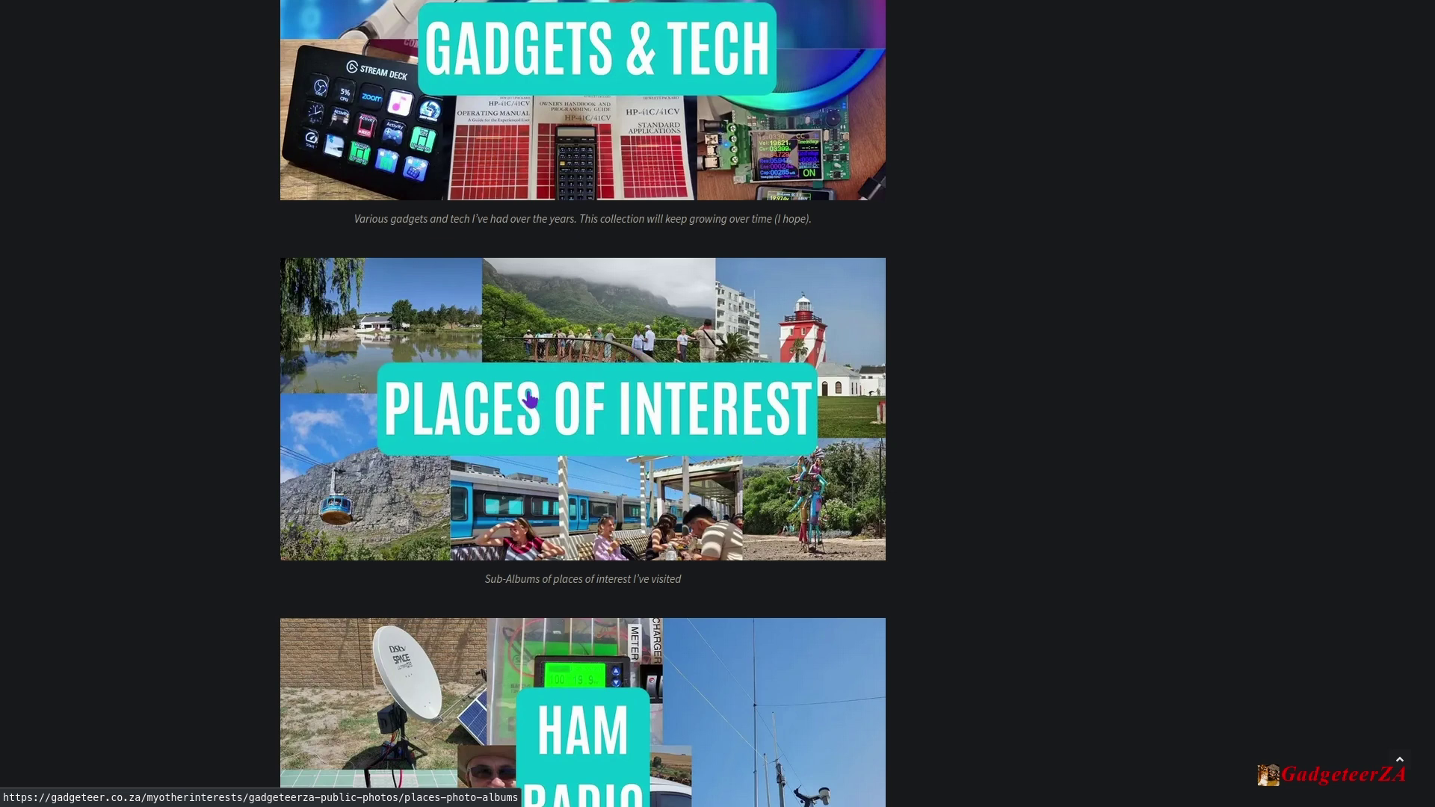
scroll(530, 400, down, 1)
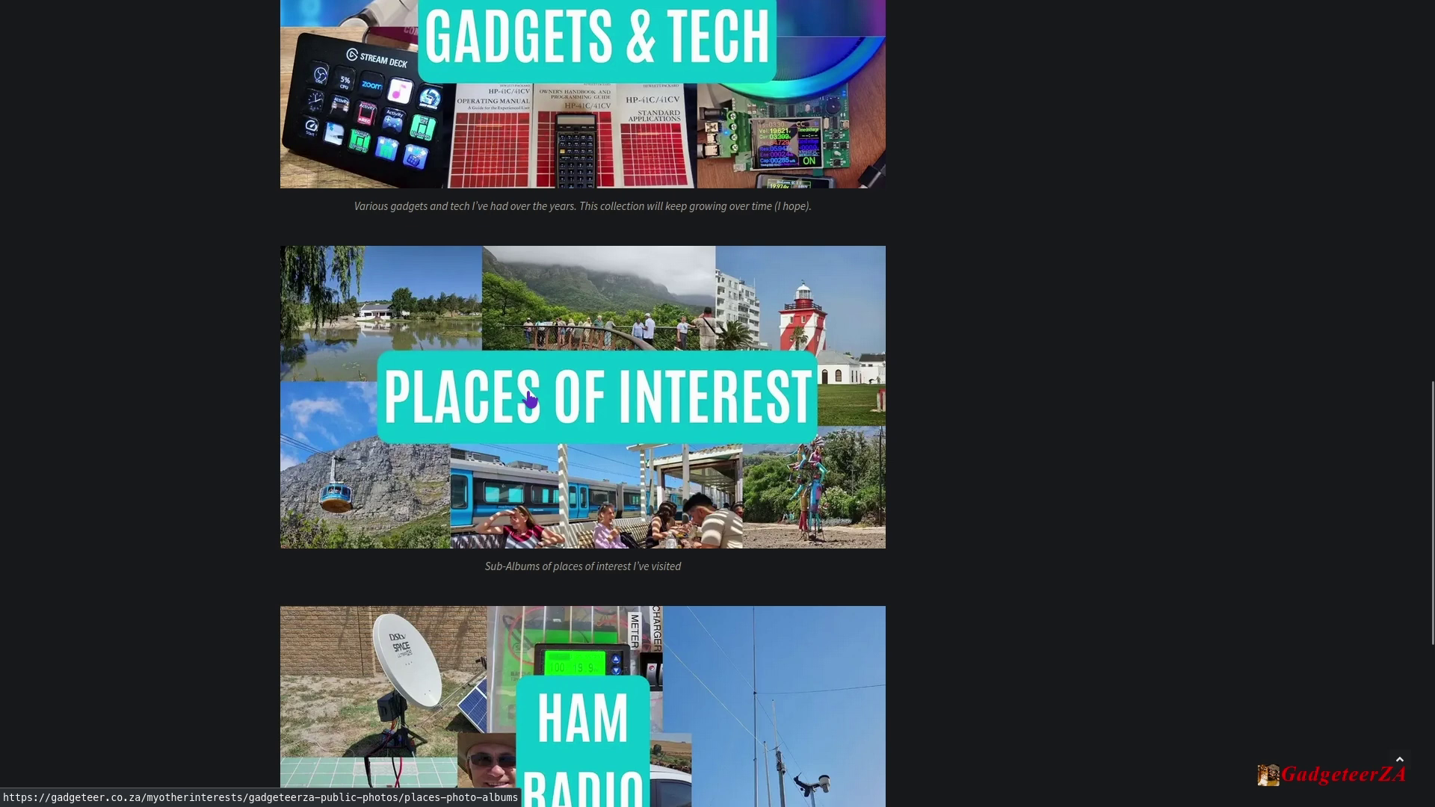
scroll(529, 400, up, 1)
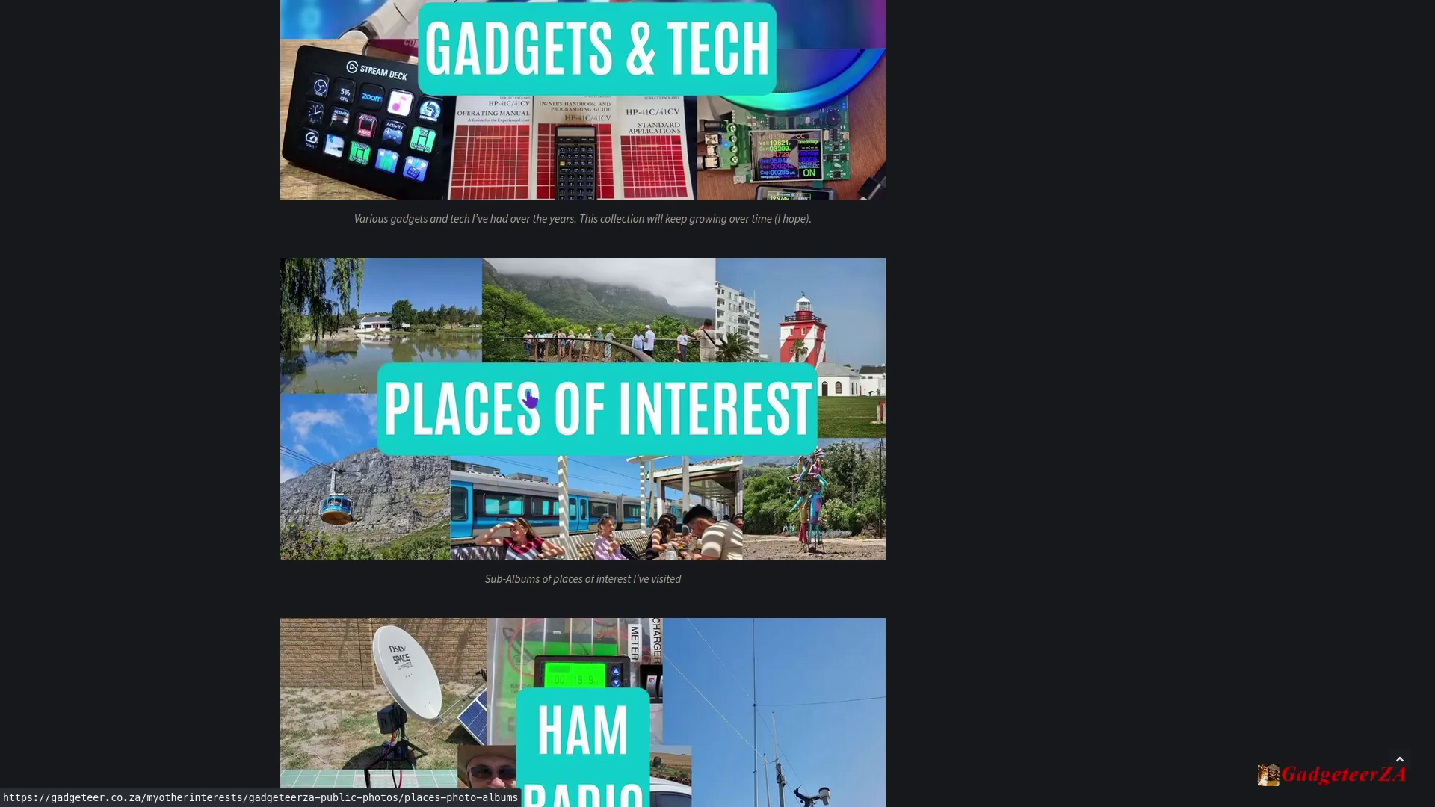
scroll(529, 399, down, 5)
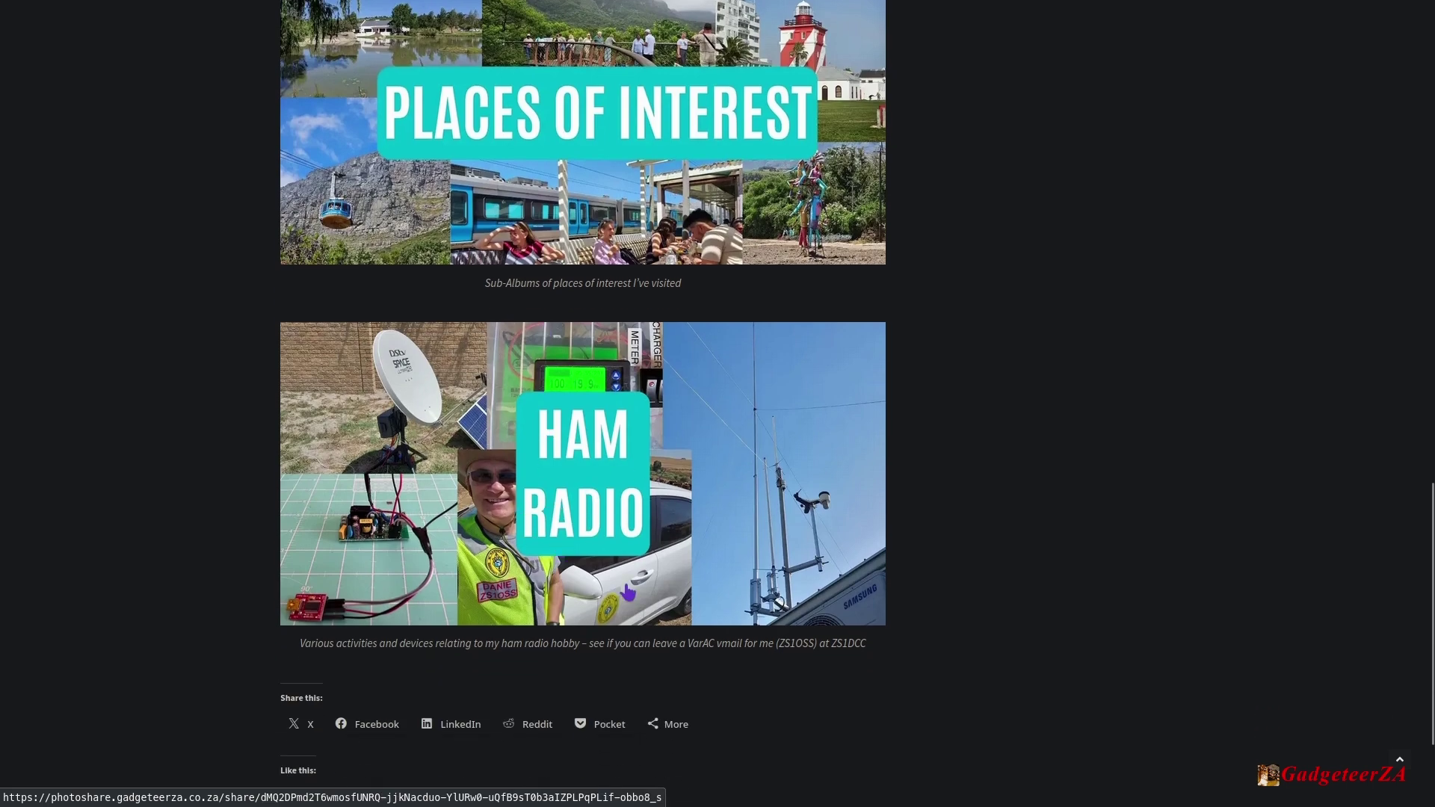
scroll(600, 508, up, 10)
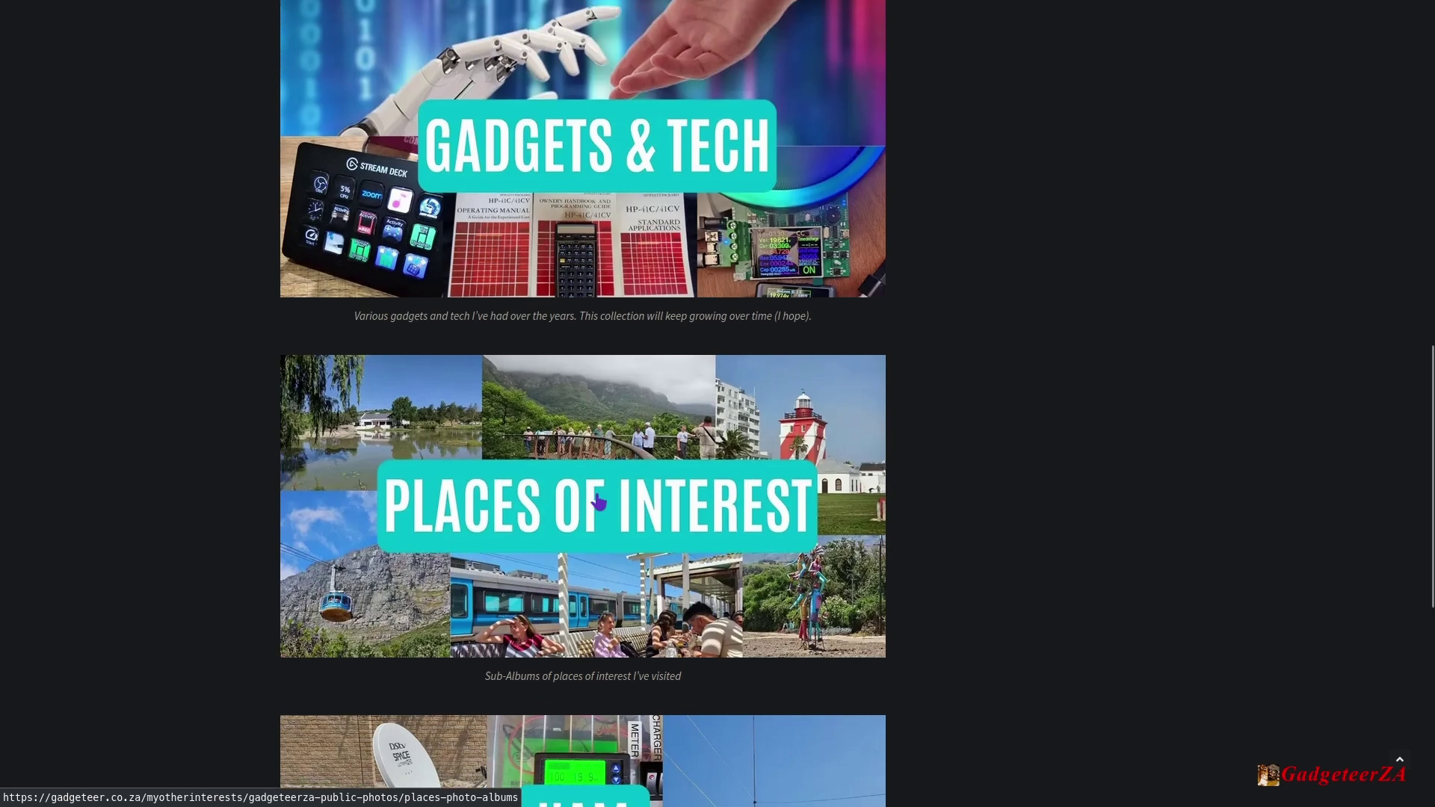
scroll(587, 314, down, 1)
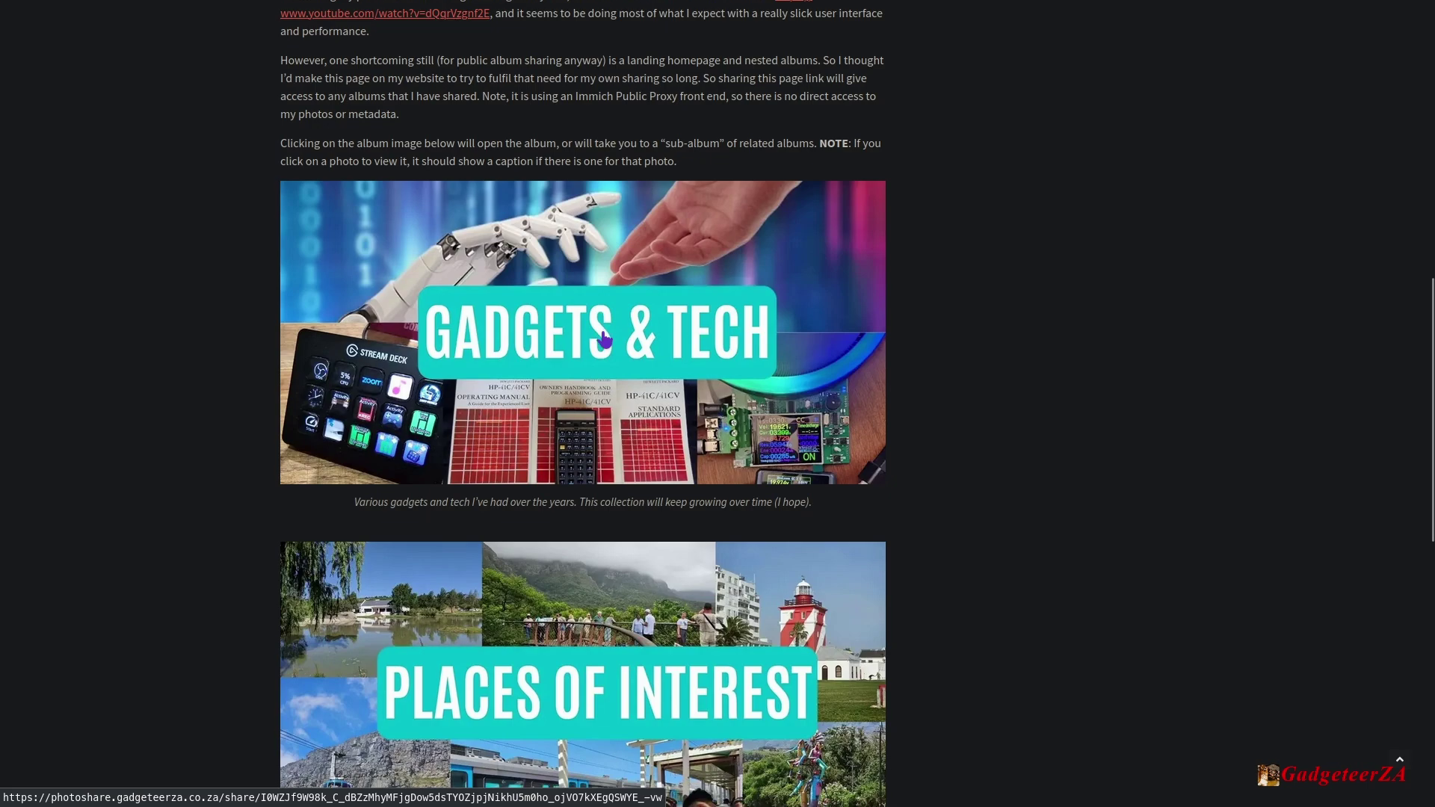
- Open the shared Gadgets & Tech album from its cover image and look through its photo thumbnails
click(602, 337)
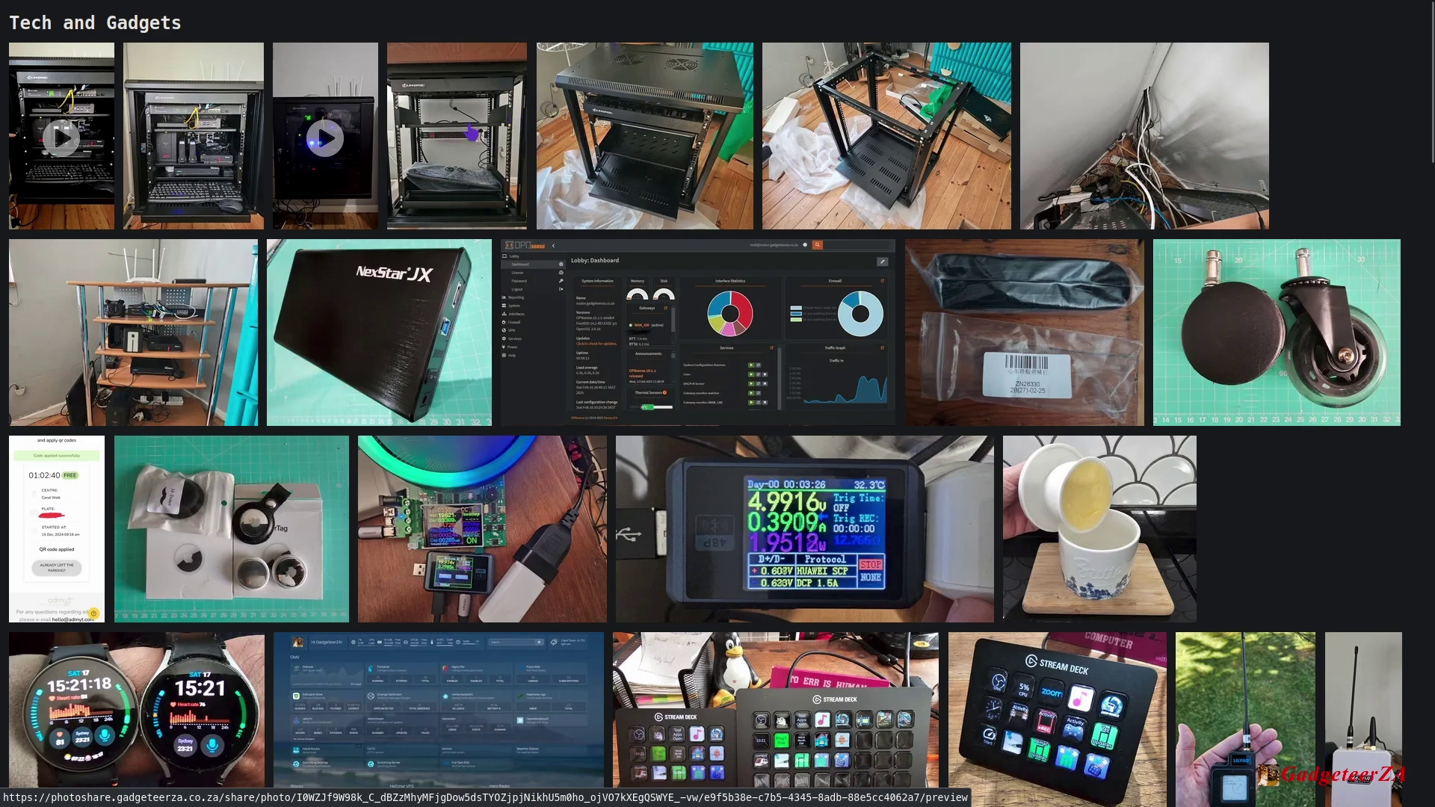
scroll(472, 133, down, 5)
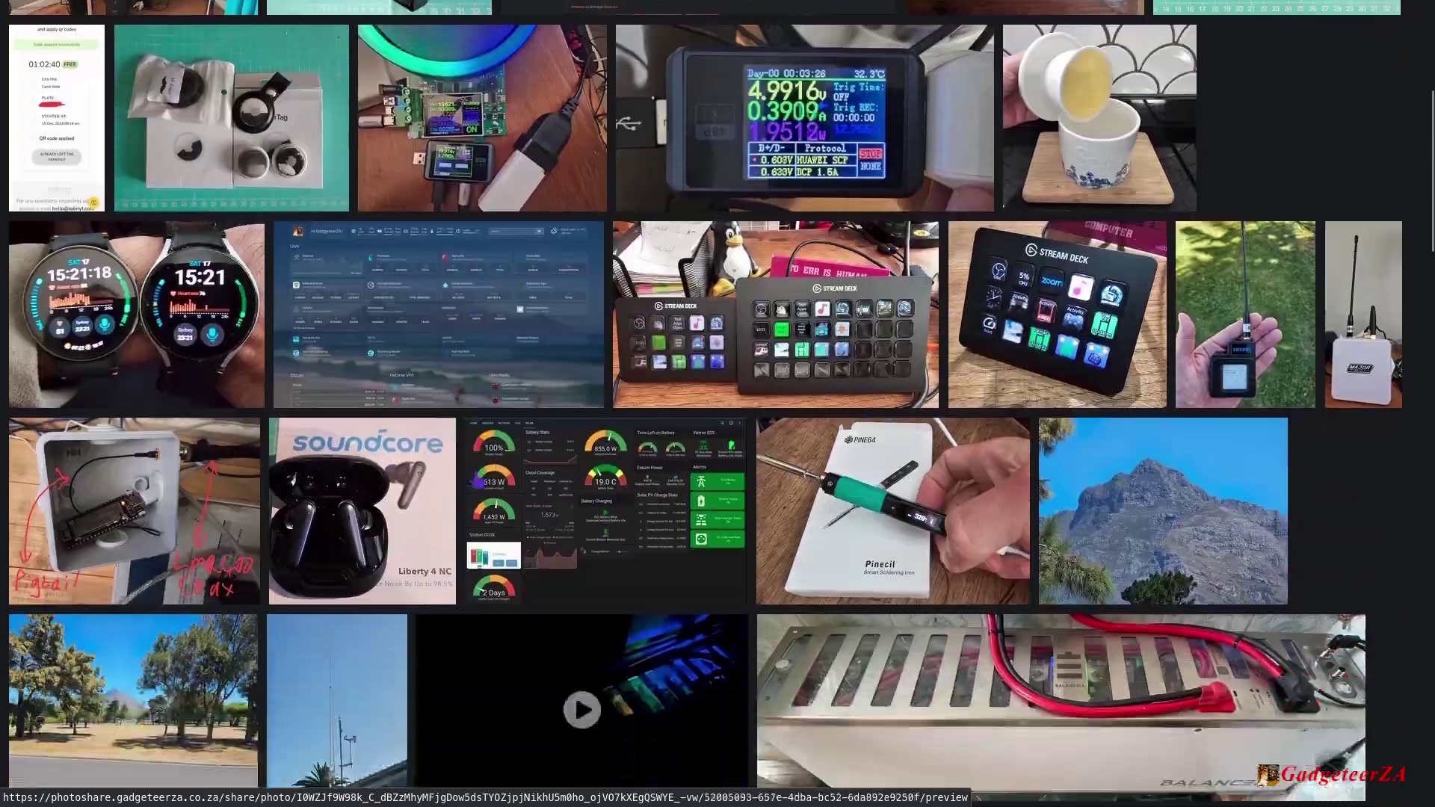
scroll(471, 133, down, 5)
scroll(471, 133, up, 10)
scroll(471, 133, down, 5)
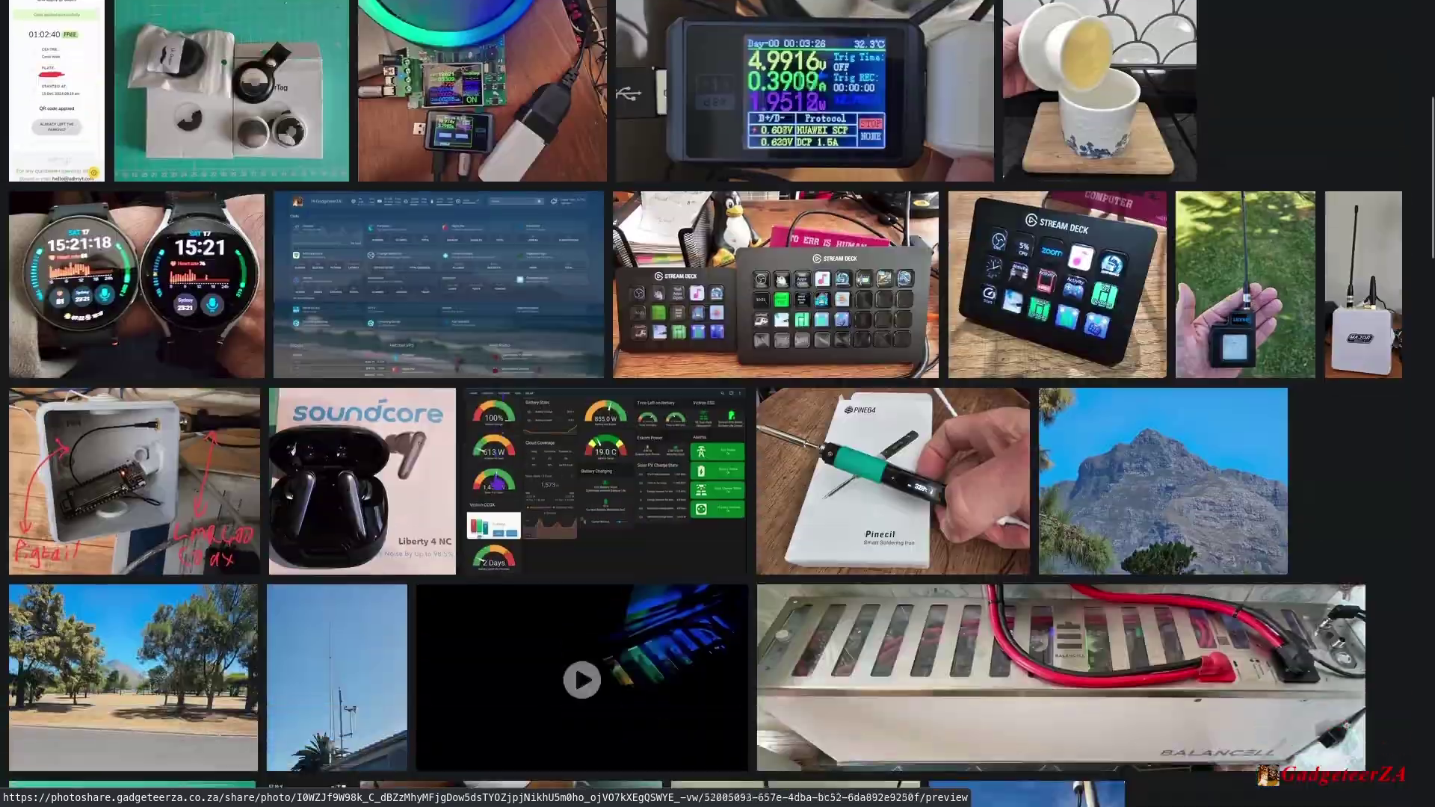
scroll(472, 133, up, 5)
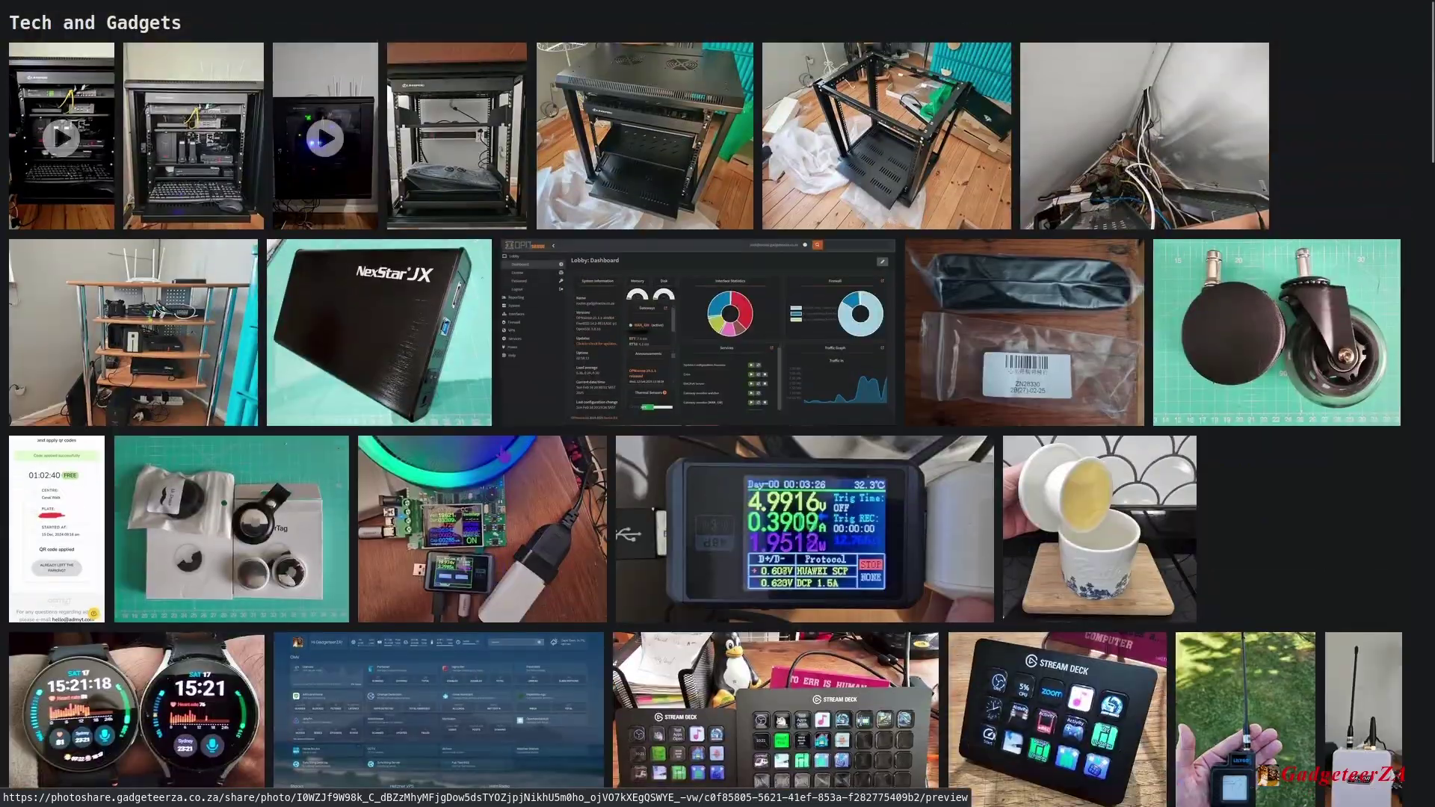
- View the fourth photo, showing the network cabinet, and step forward through the captioned photos to the eighth one
click(472, 158)
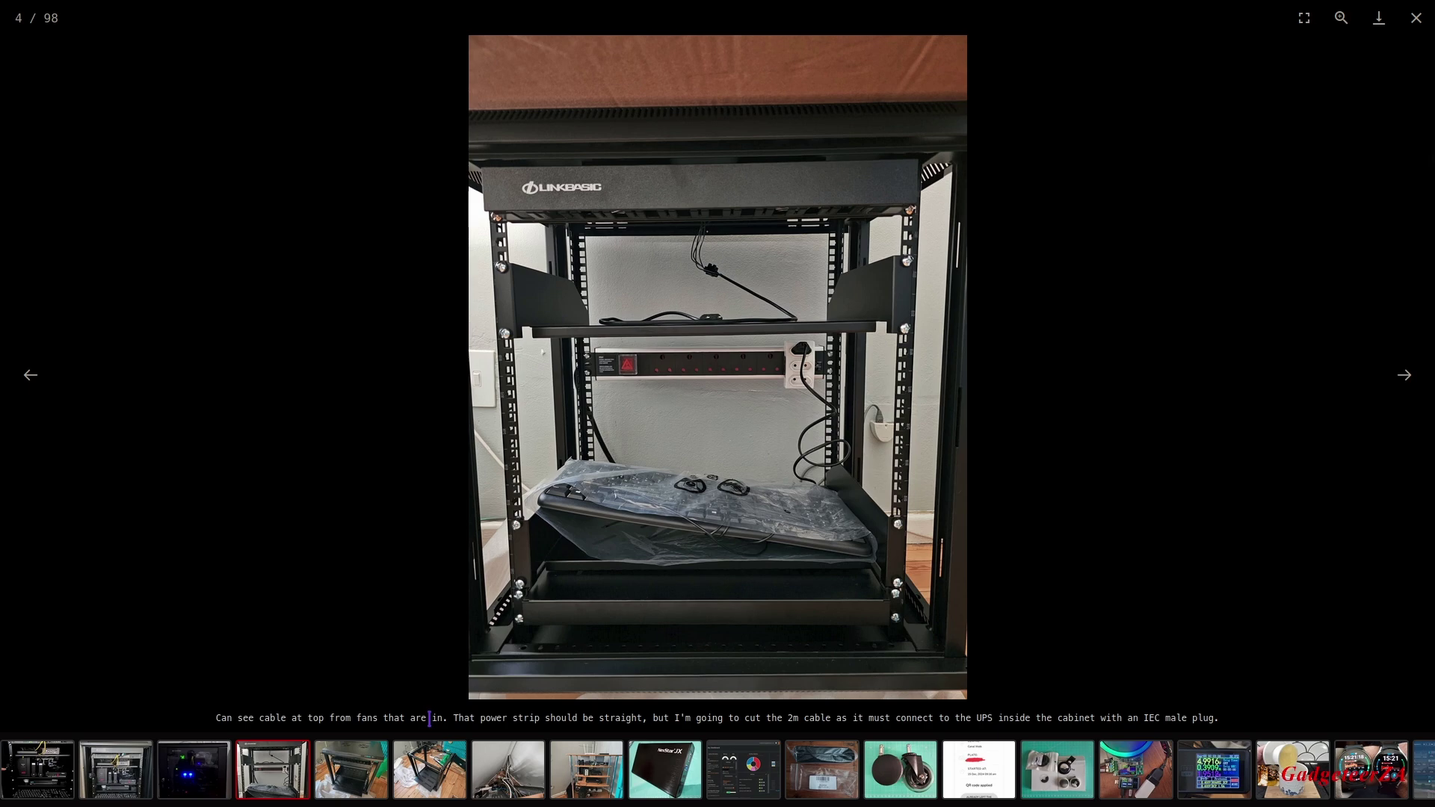
click(355, 775)
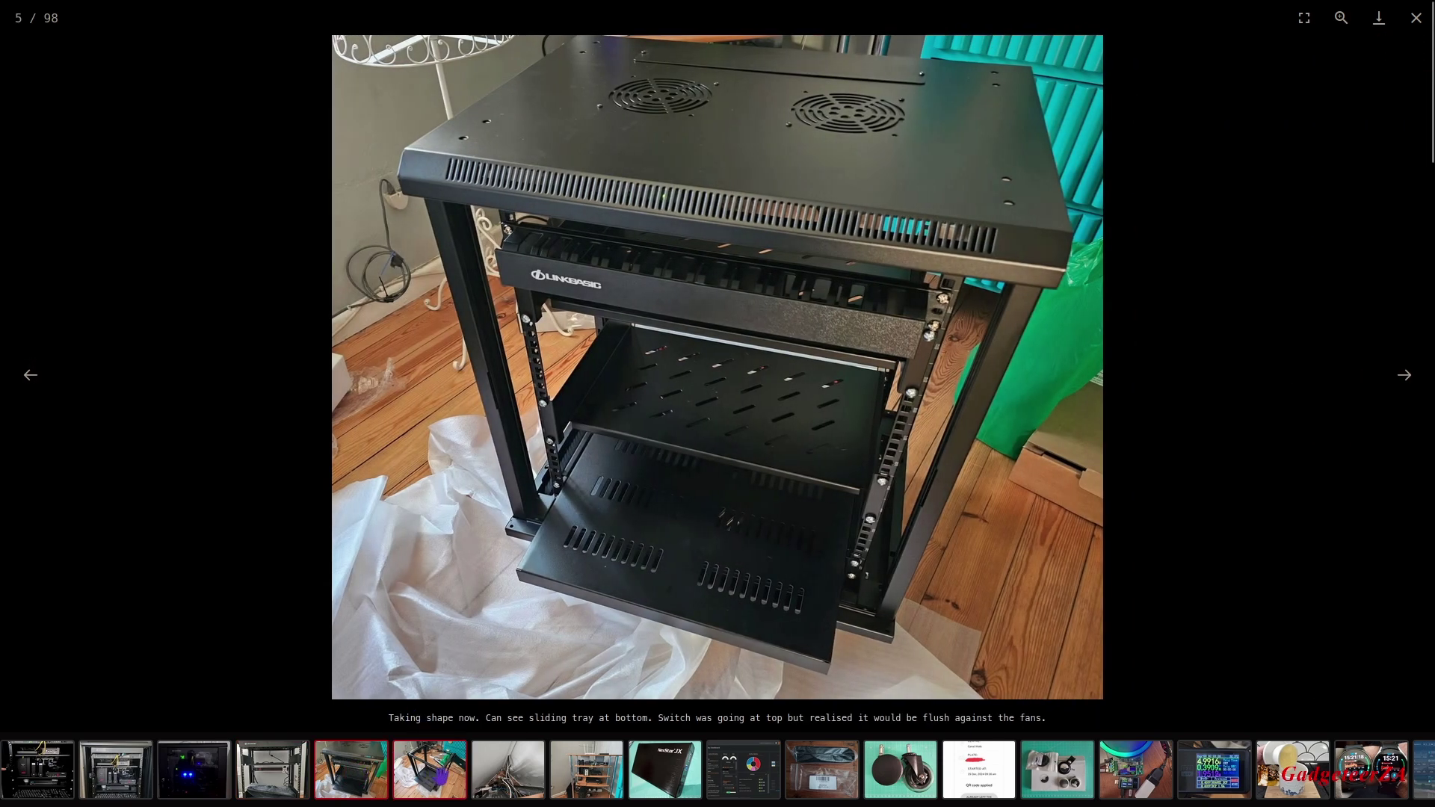
click(440, 775)
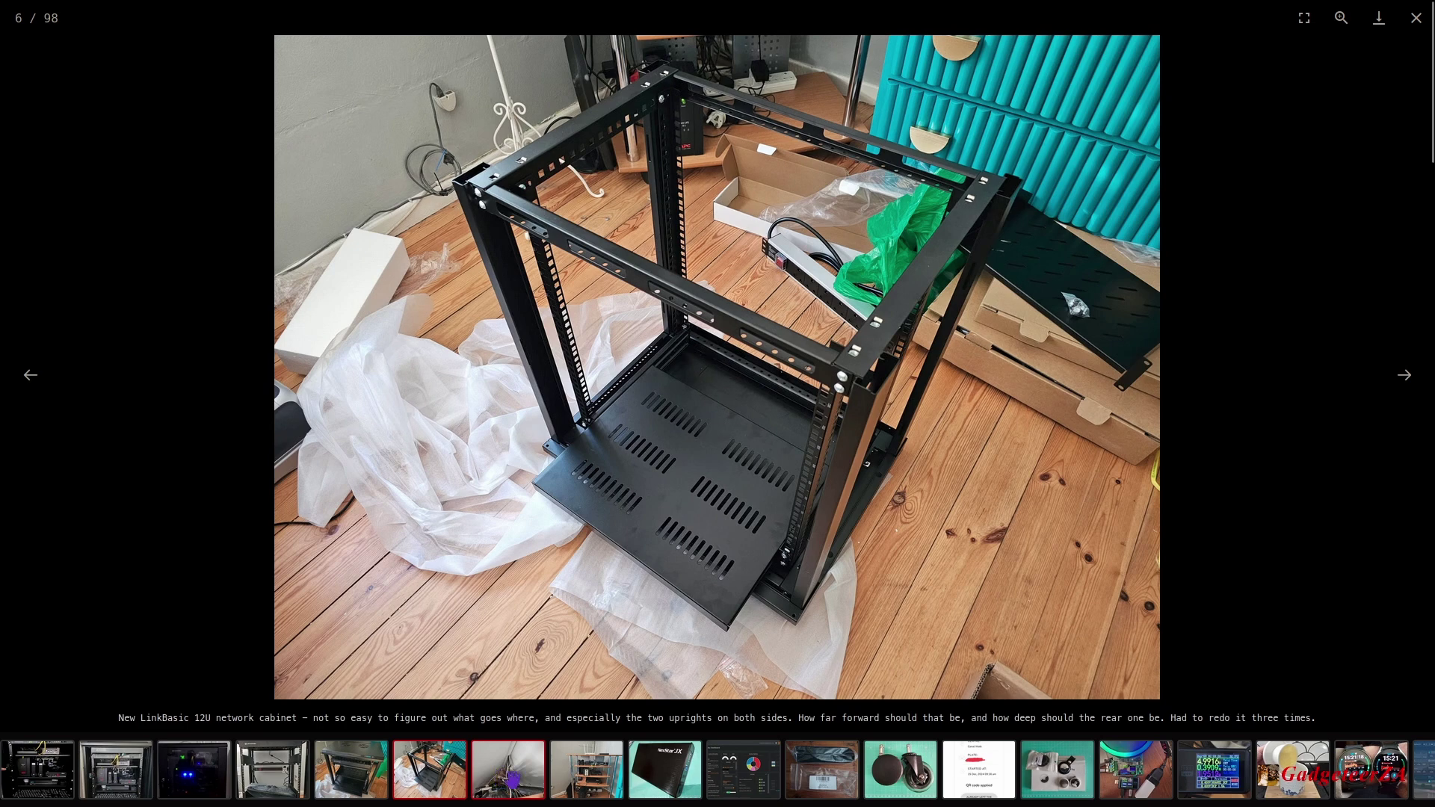
click(514, 772)
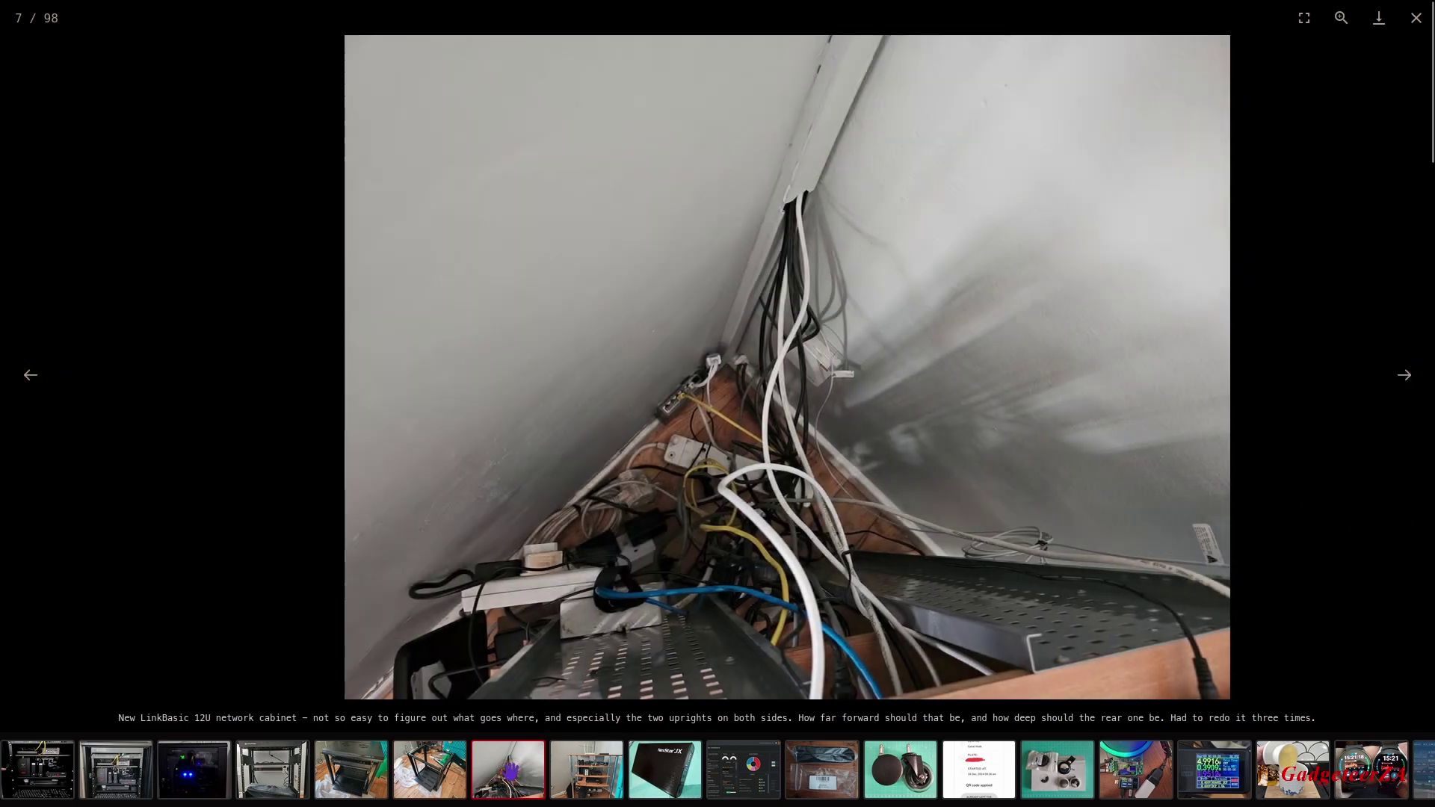
click(1405, 377)
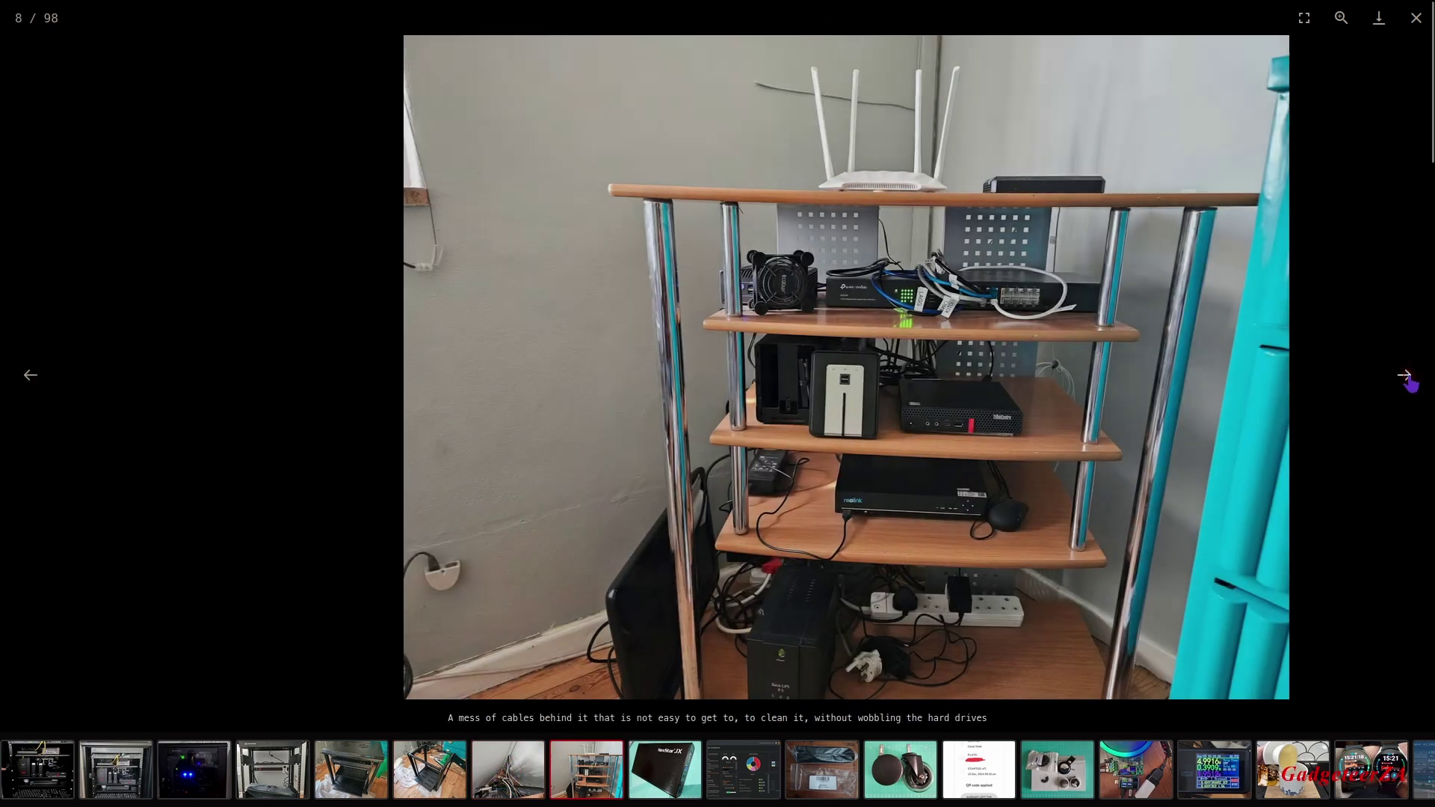
- Go back to the cable mess photo and try swiping between it and its neighbouring photos
click(30, 380)
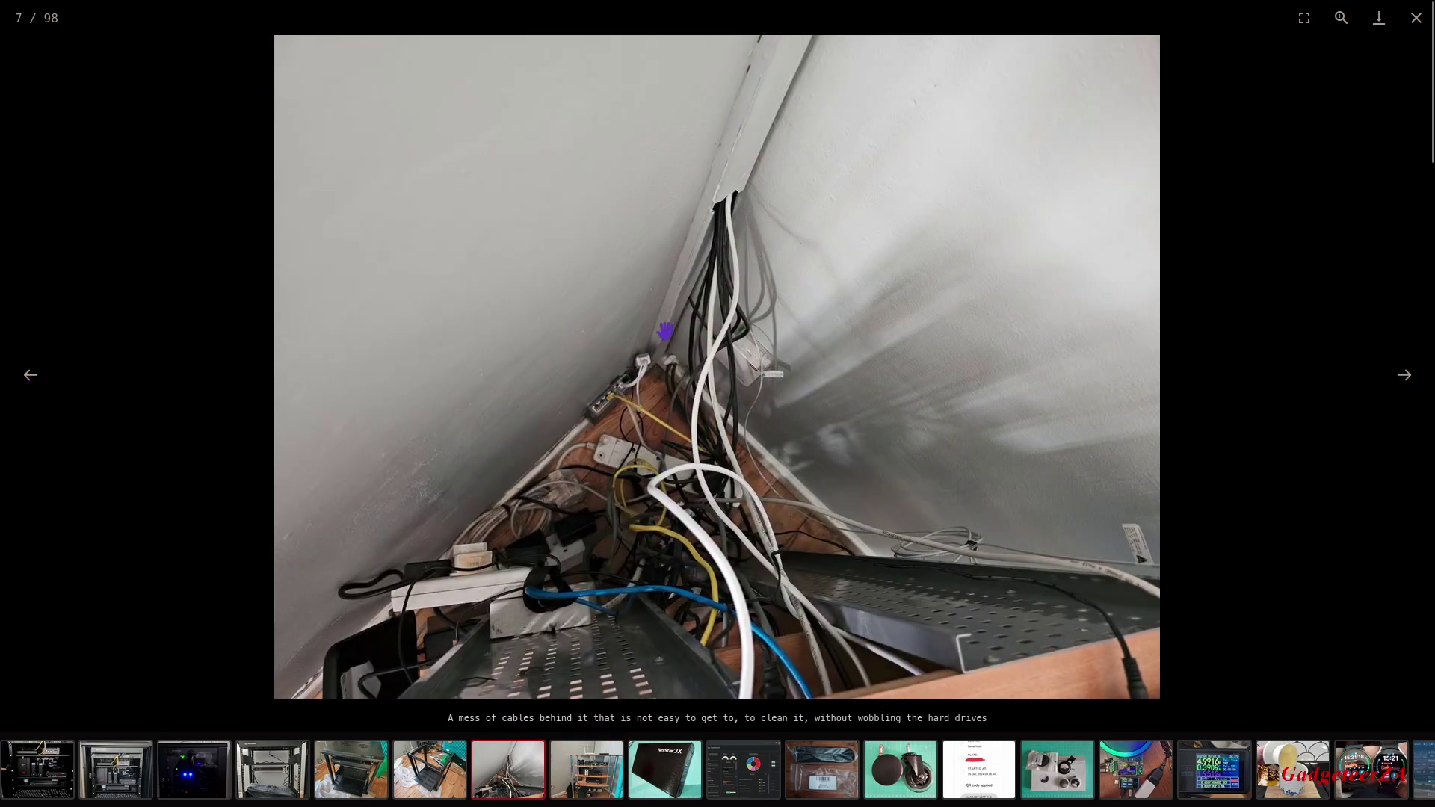
drag(1007, 417, 262, 420)
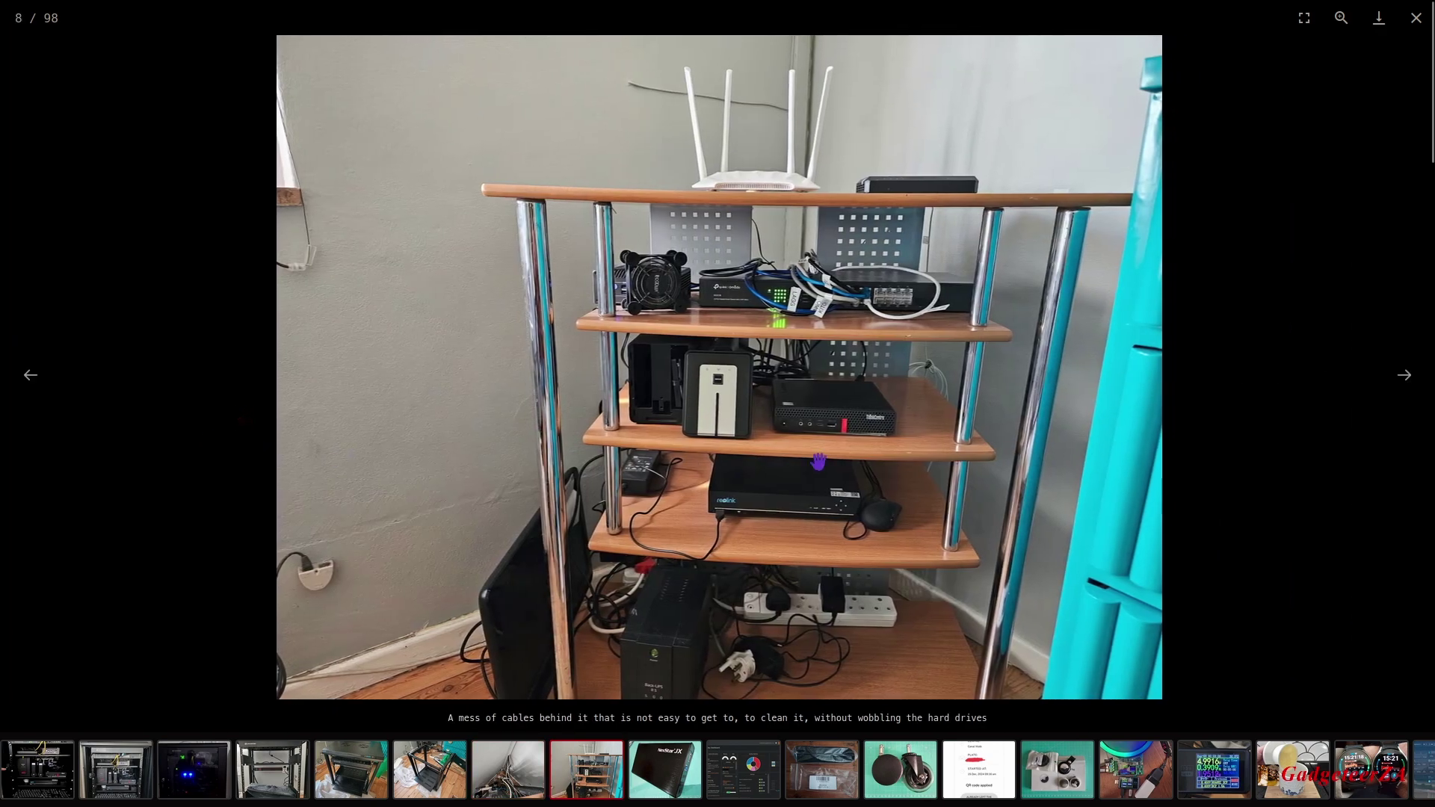
drag(352, 463, 1105, 429)
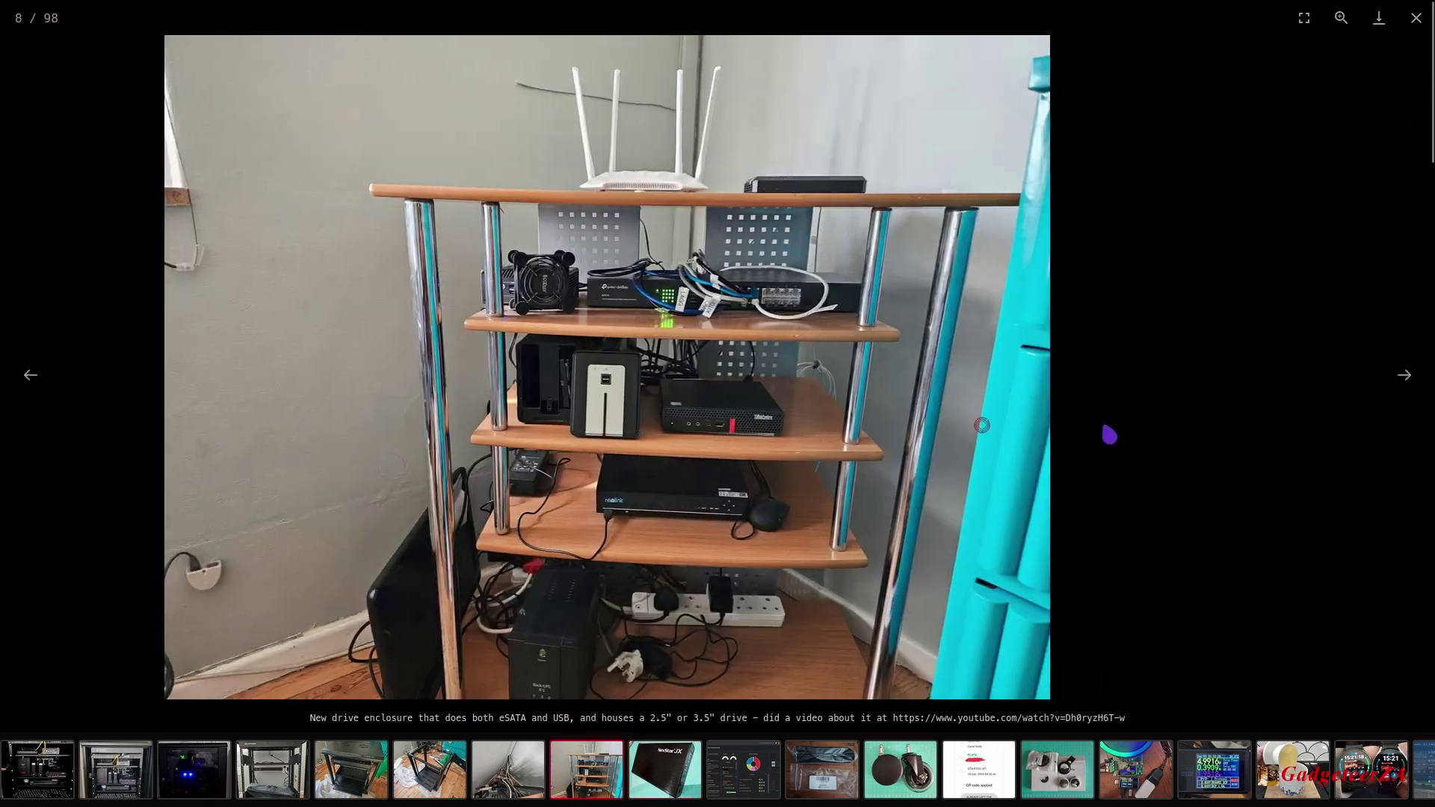
- Jump ahead in the album to the photo showing the inside of the home assembled Meshtastic radio
click(962, 781)
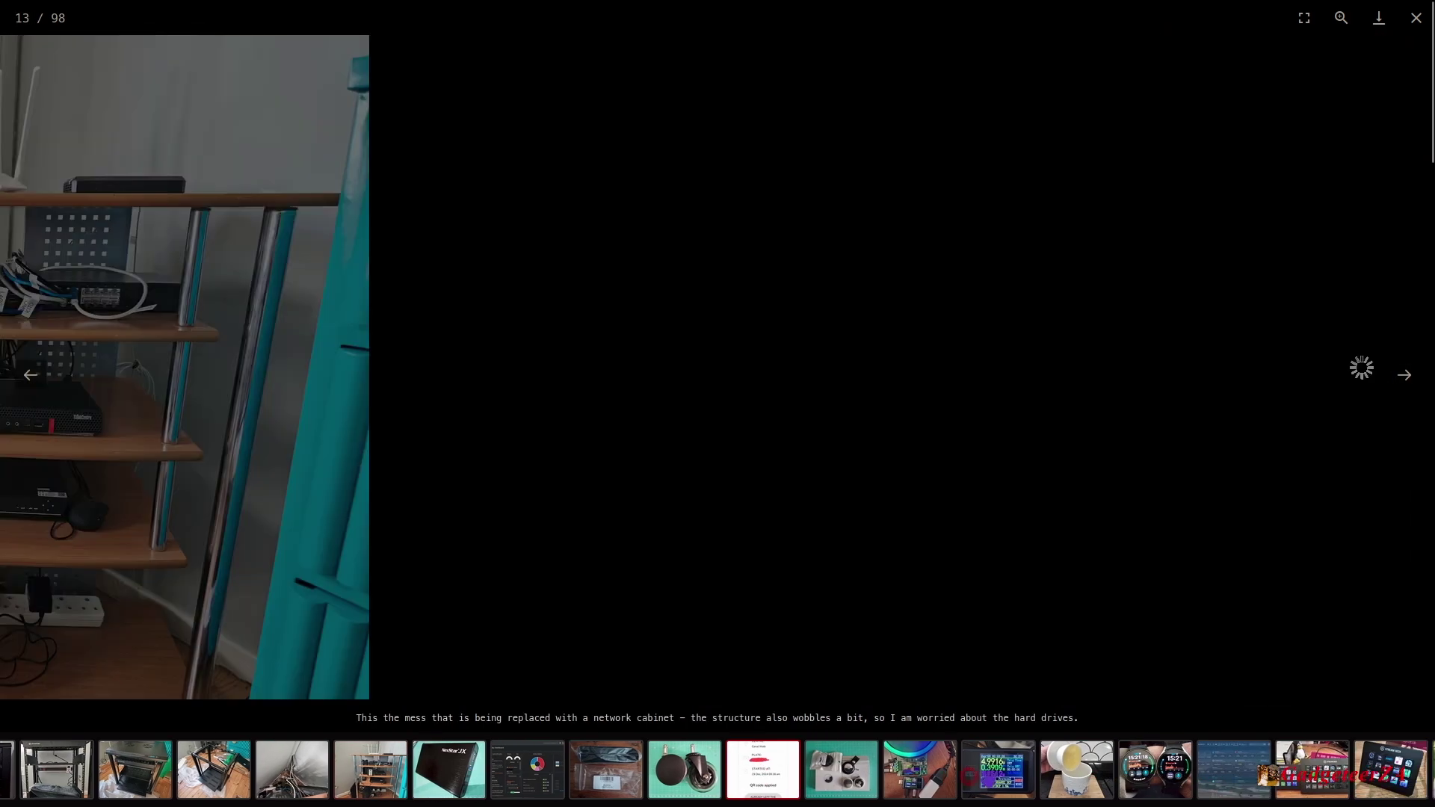
click(1092, 776)
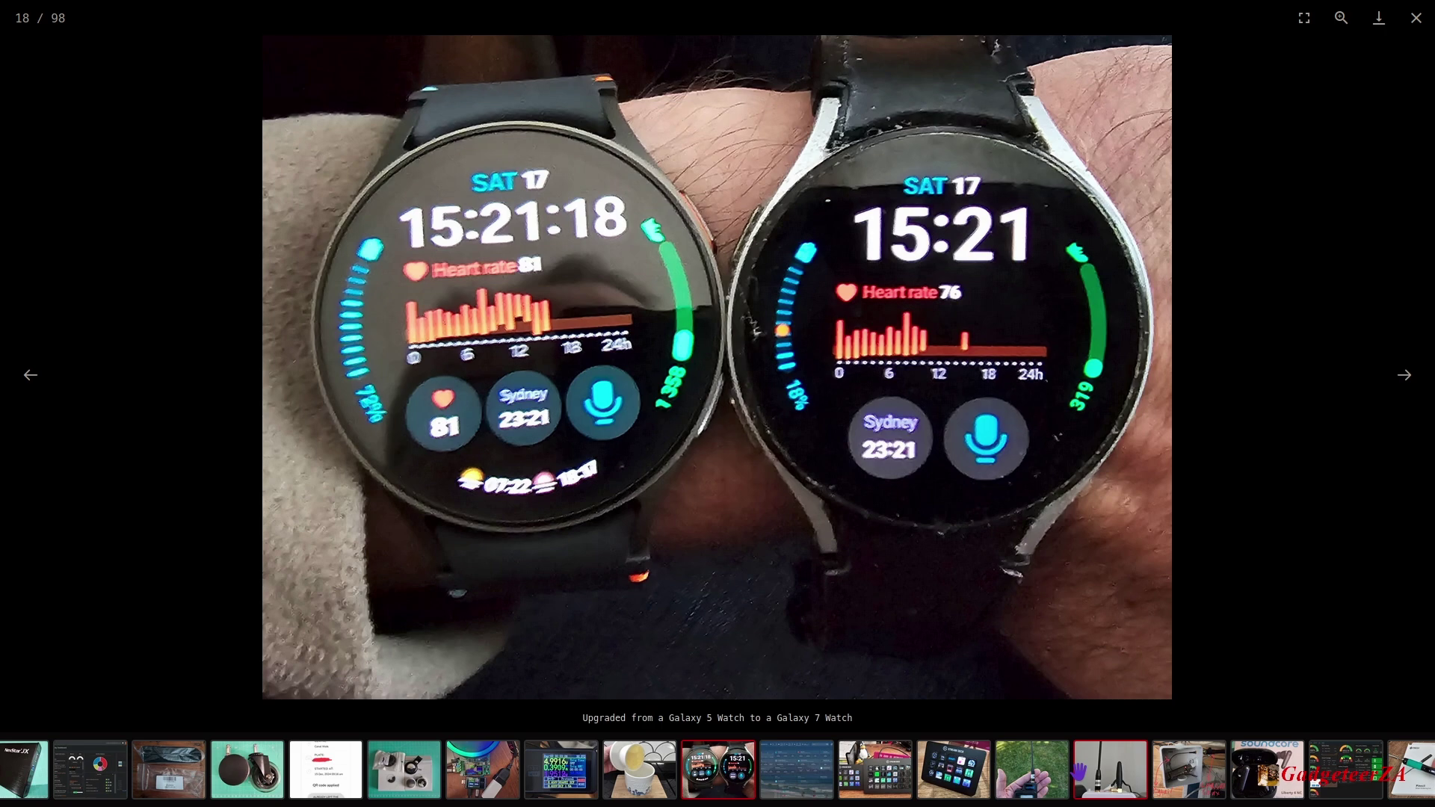
click(1177, 783)
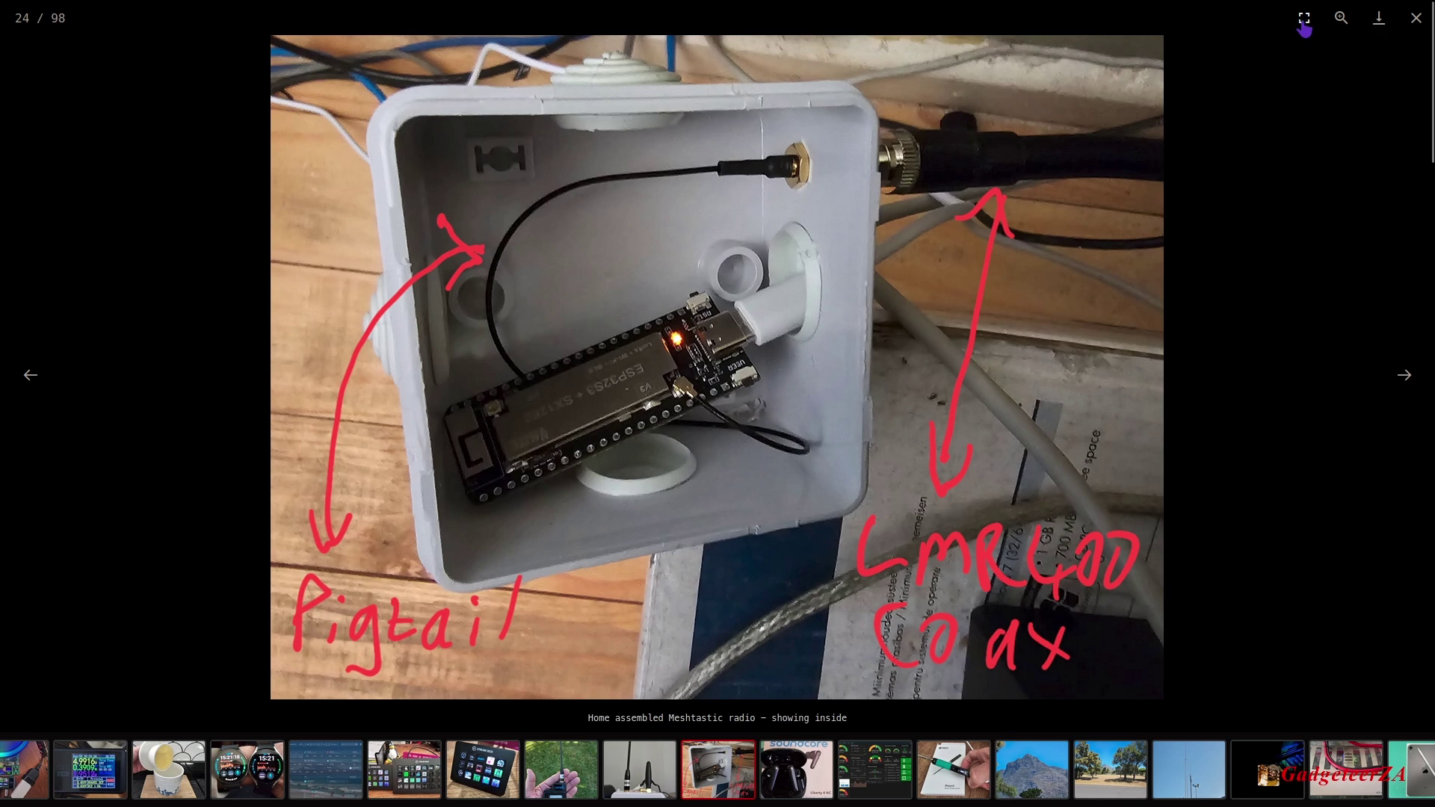
- Zoom the Meshtastic radio photo in and back out, and close the photo viewer
click(1341, 18)
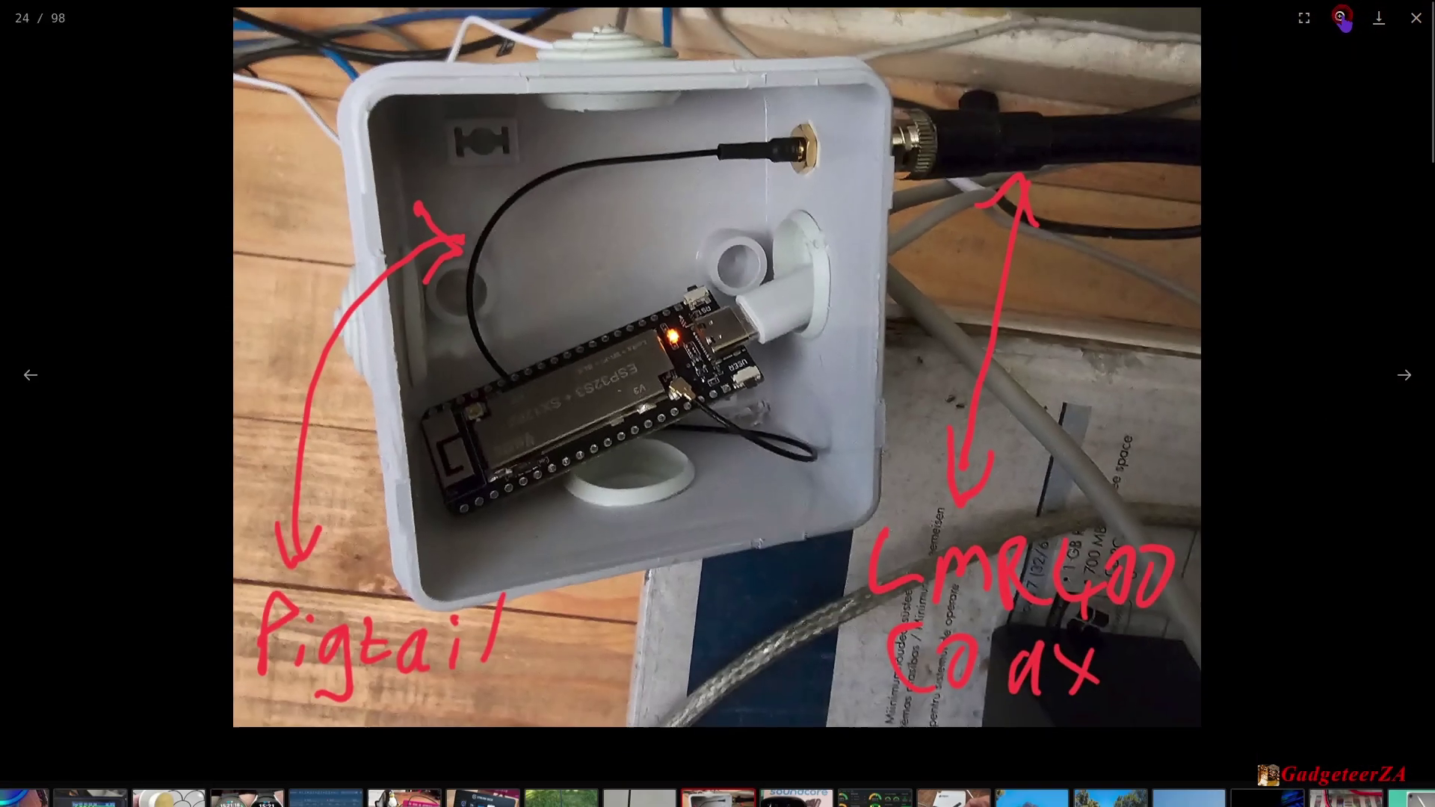
click(1342, 18)
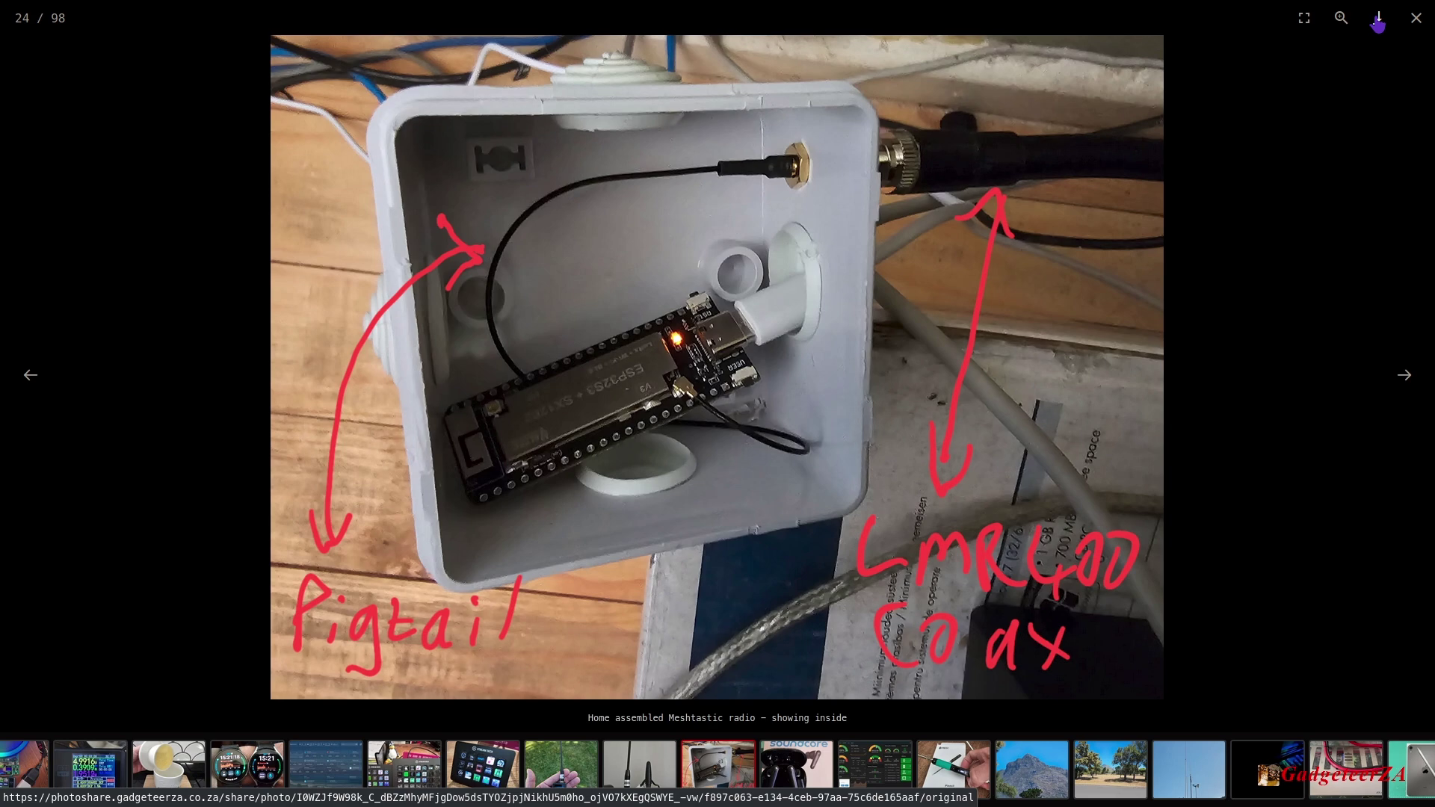
click(1416, 18)
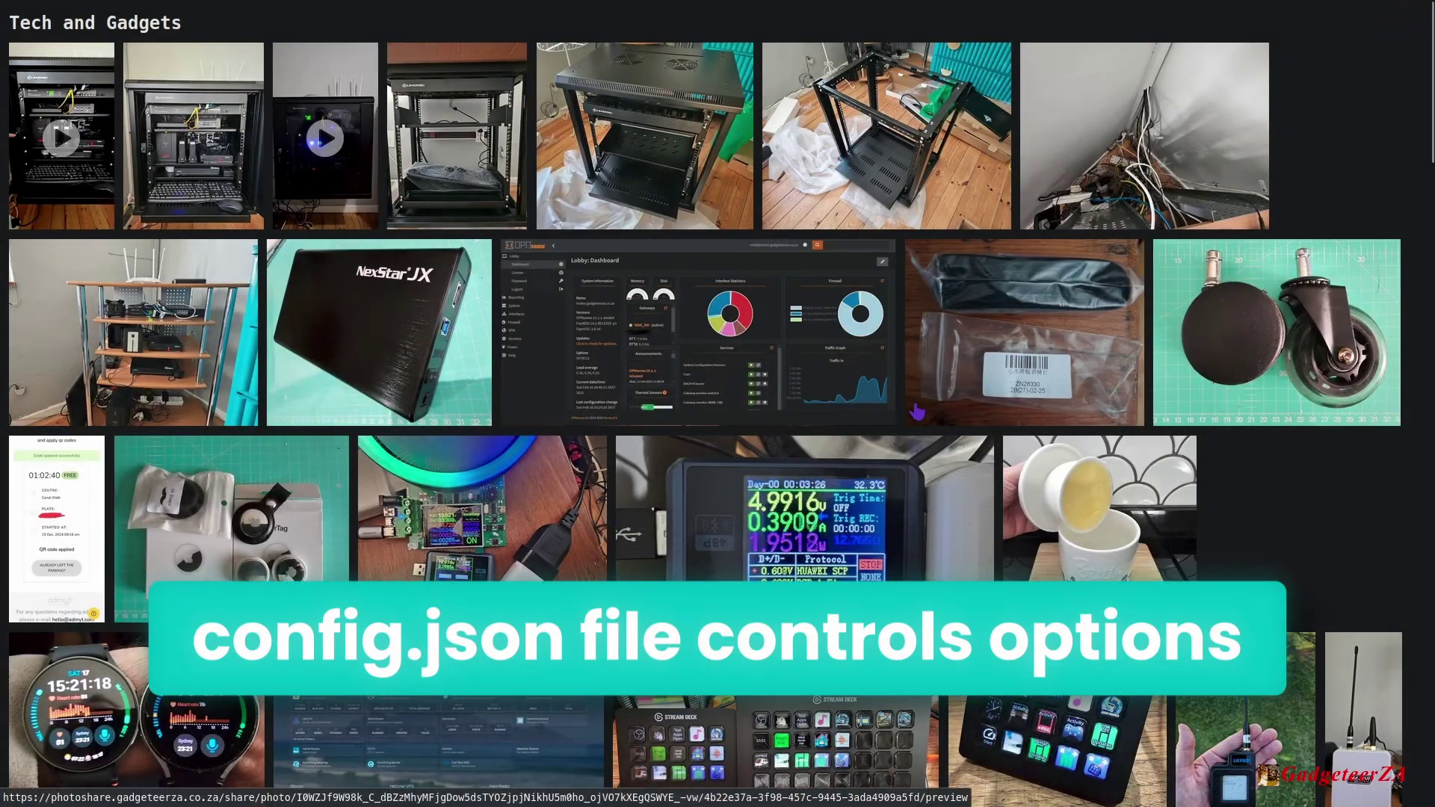
- Skim the Tech and Gadgets gallery and return to the GadgeteerZA Public Photos page to find the Places of Interest cover
scroll(568, 445, down, 5)
scroll(568, 446, down, 5)
scroll(927, 297, up, 10)
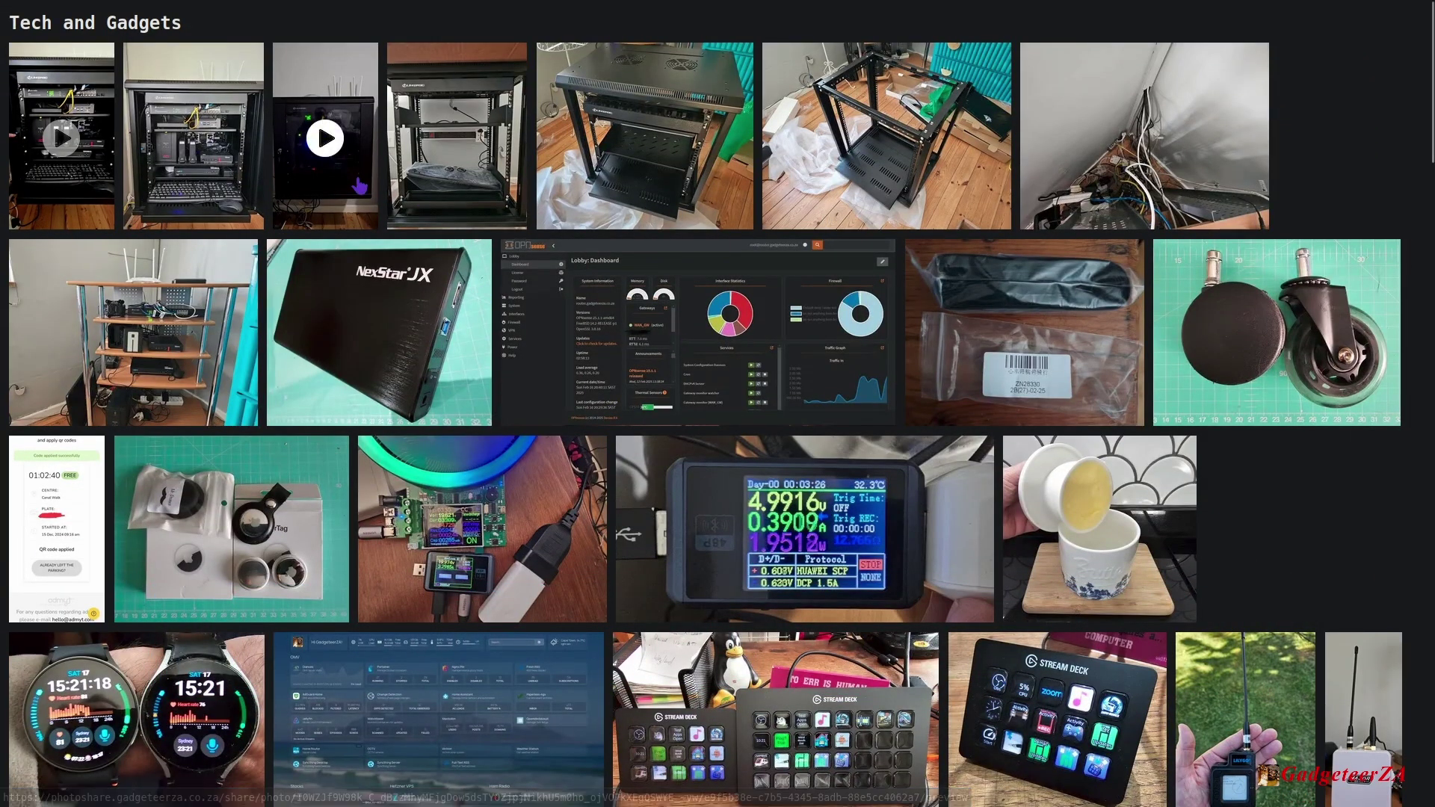
mouse_move(476, 2)
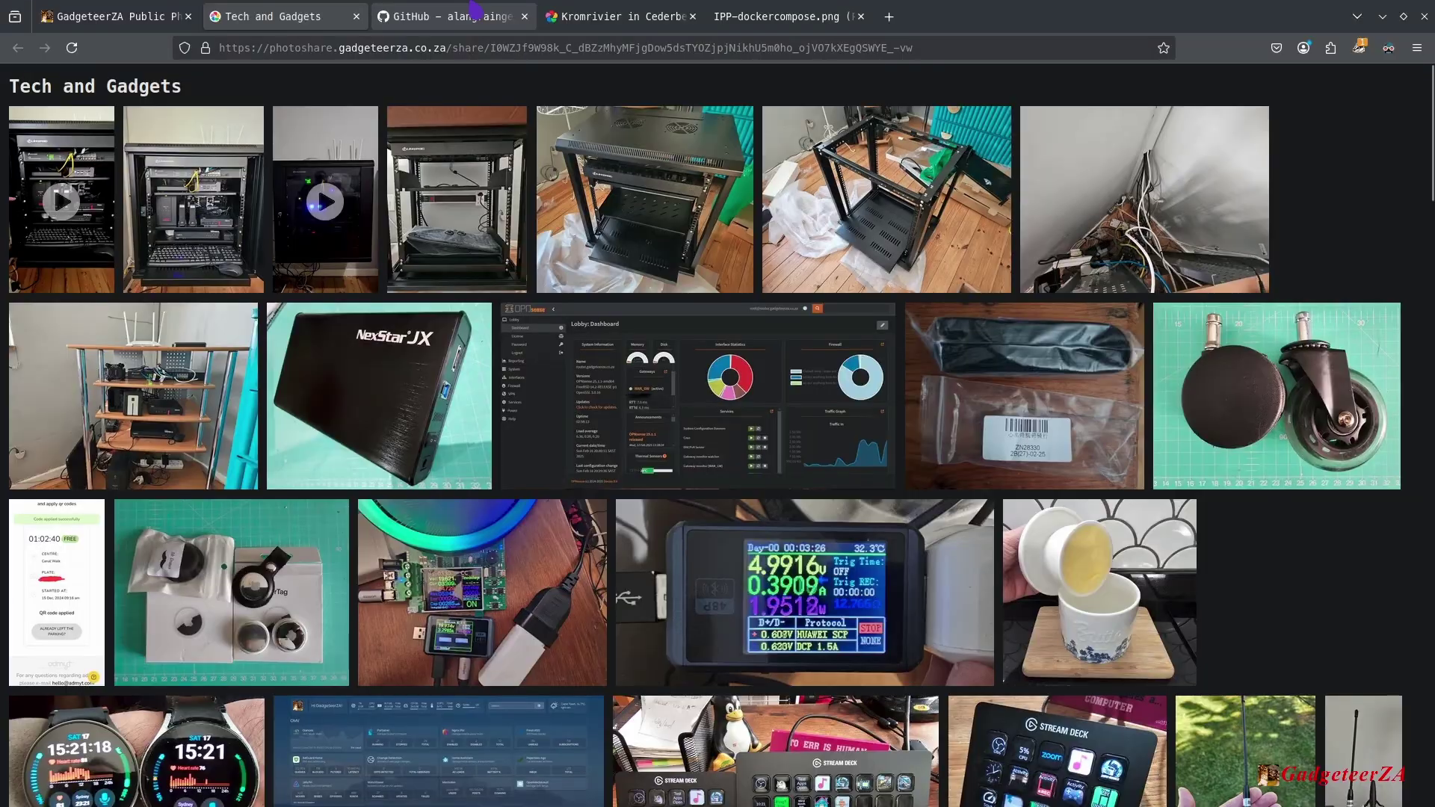
click(142, 15)
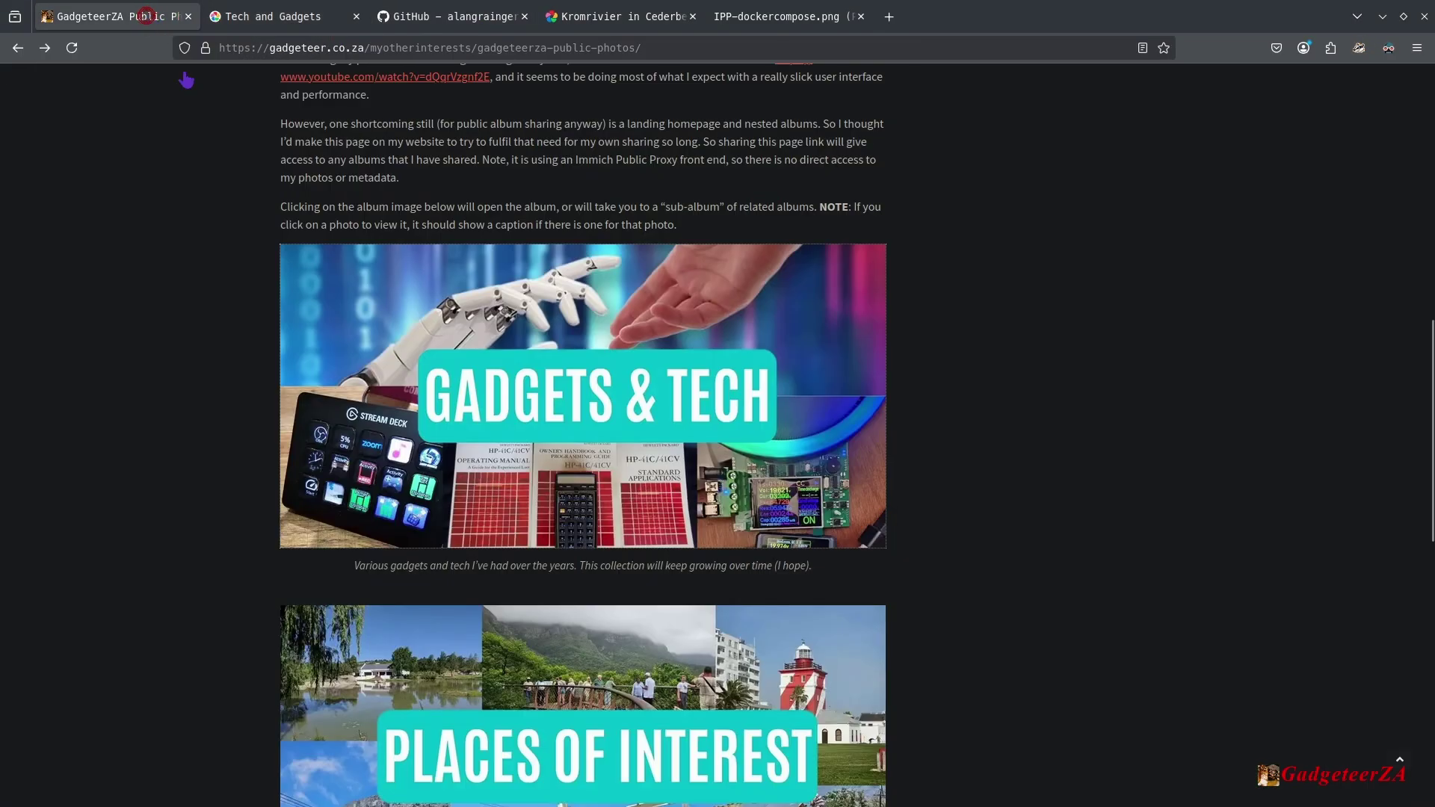
scroll(181, 313, down, 3)
scroll(184, 306, down, 3)
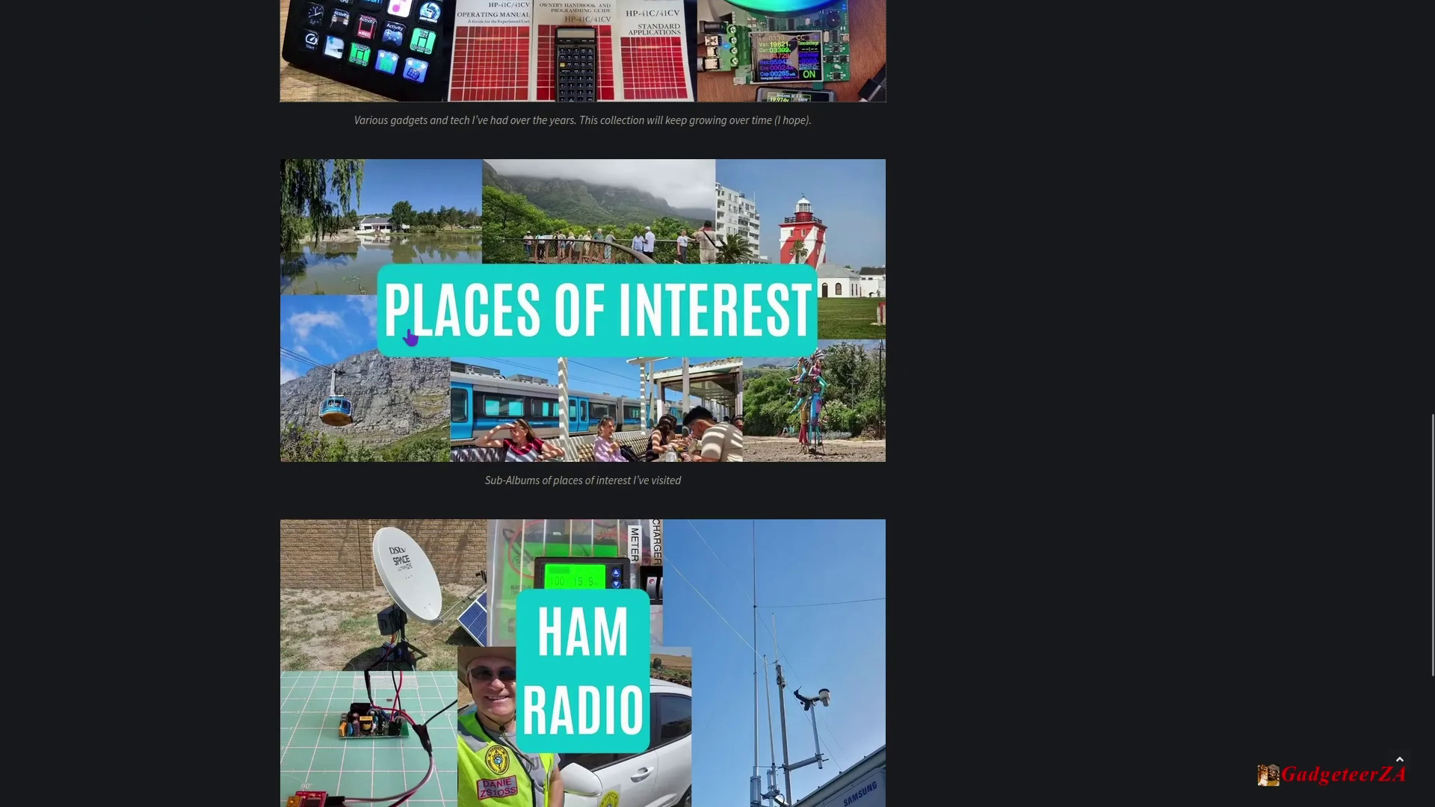
scroll(407, 329, up, 3)
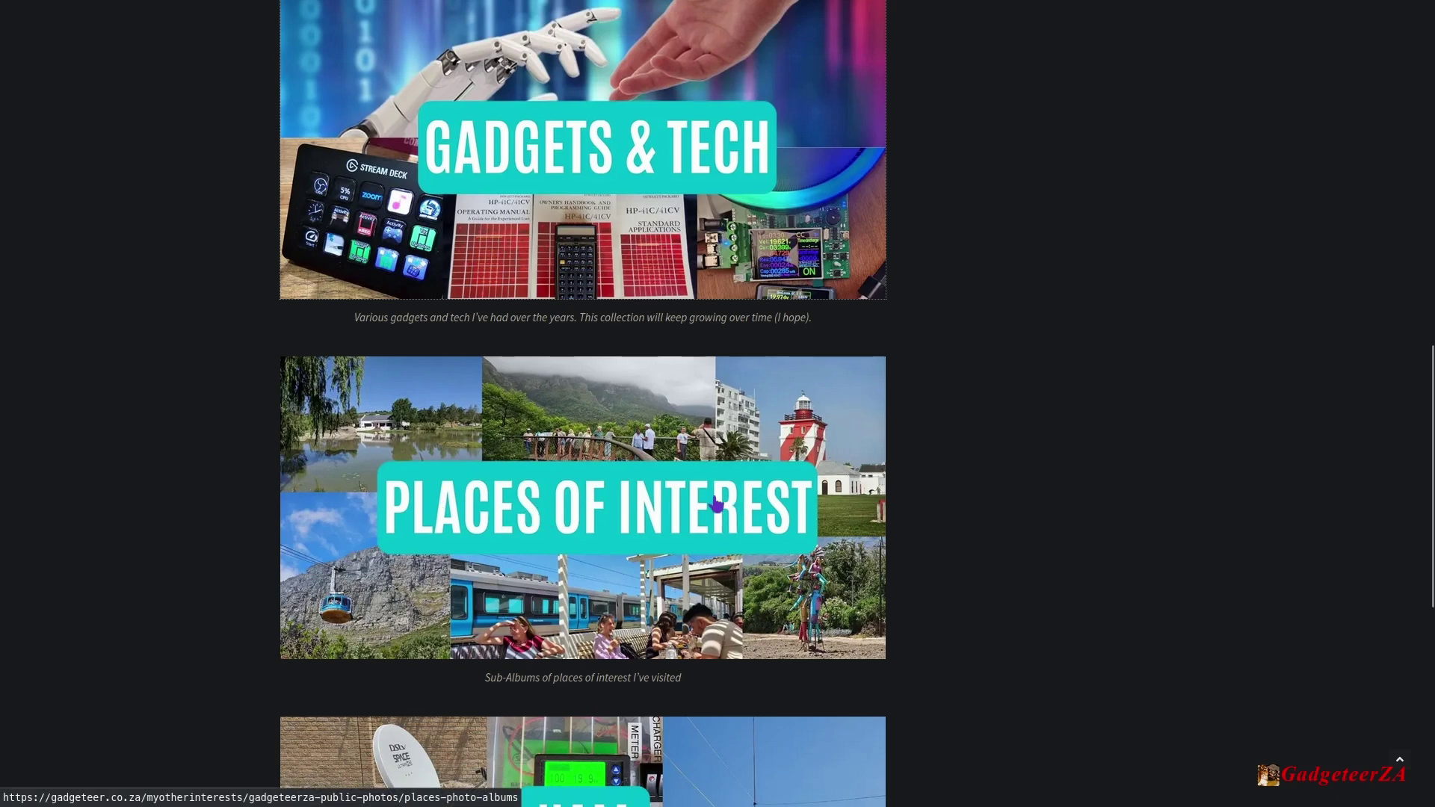
- Open the Places of Interest photo albums page from its cover on the GadgeteerZA Public Photos page
scroll(503, 668, down, 1)
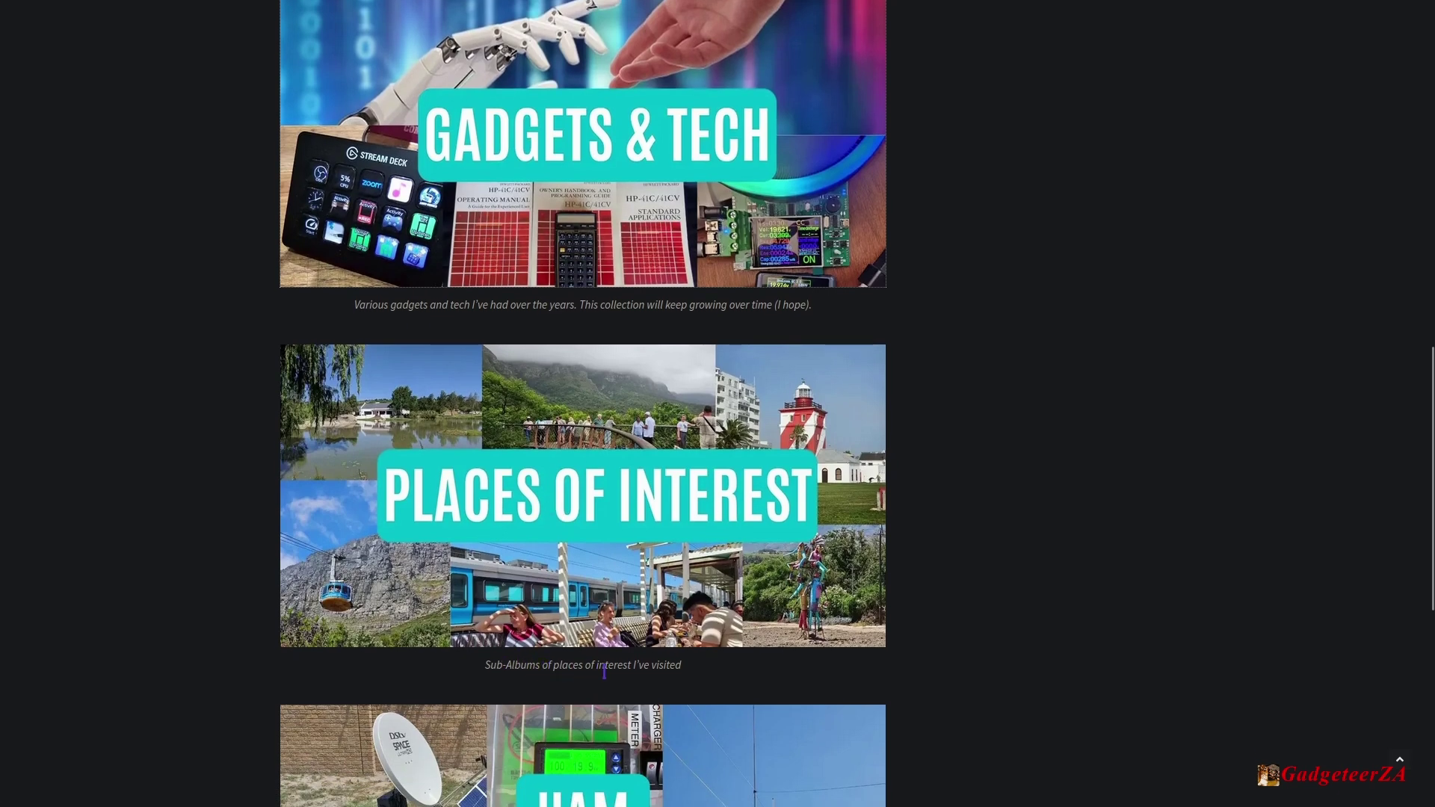
scroll(609, 635, up, 1)
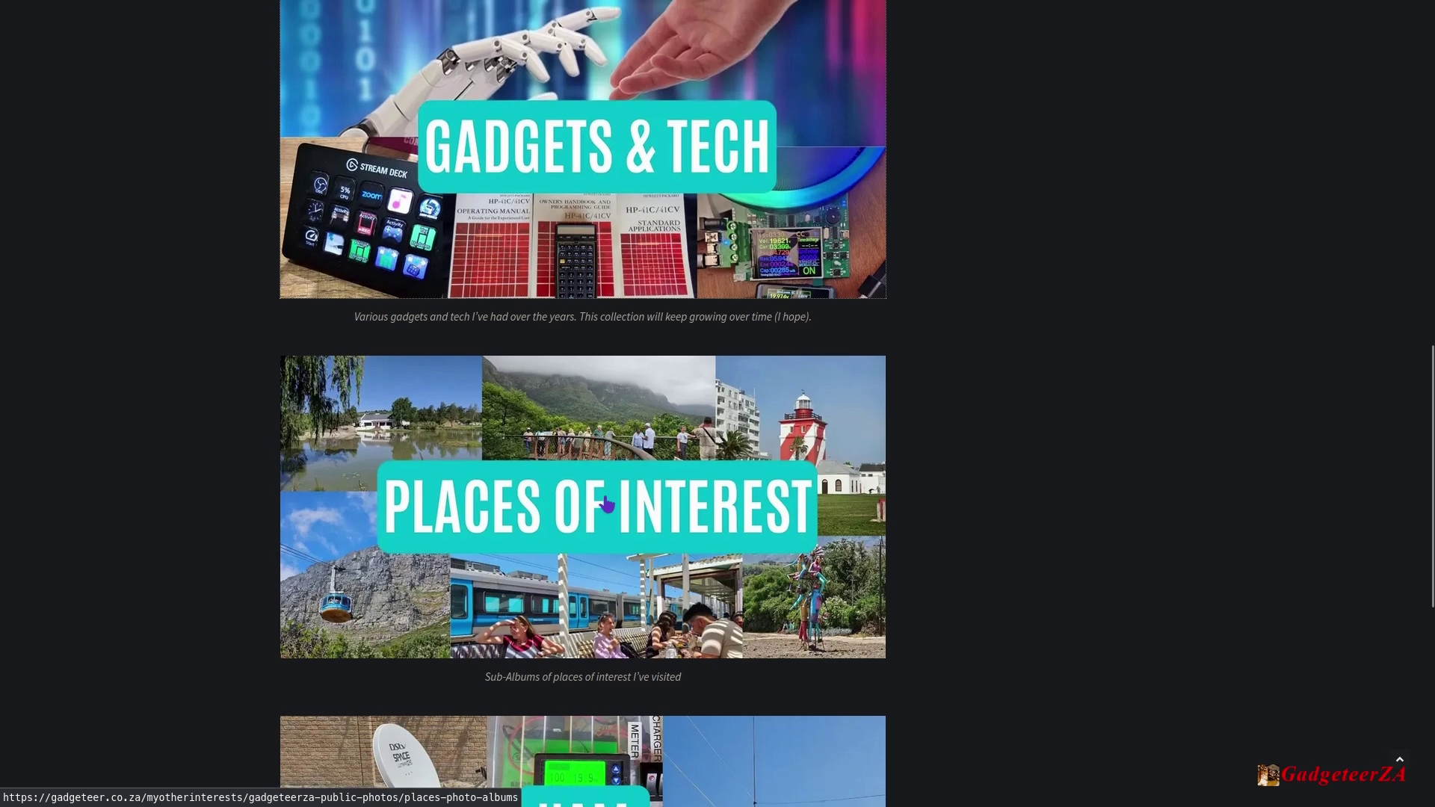
click(604, 495)
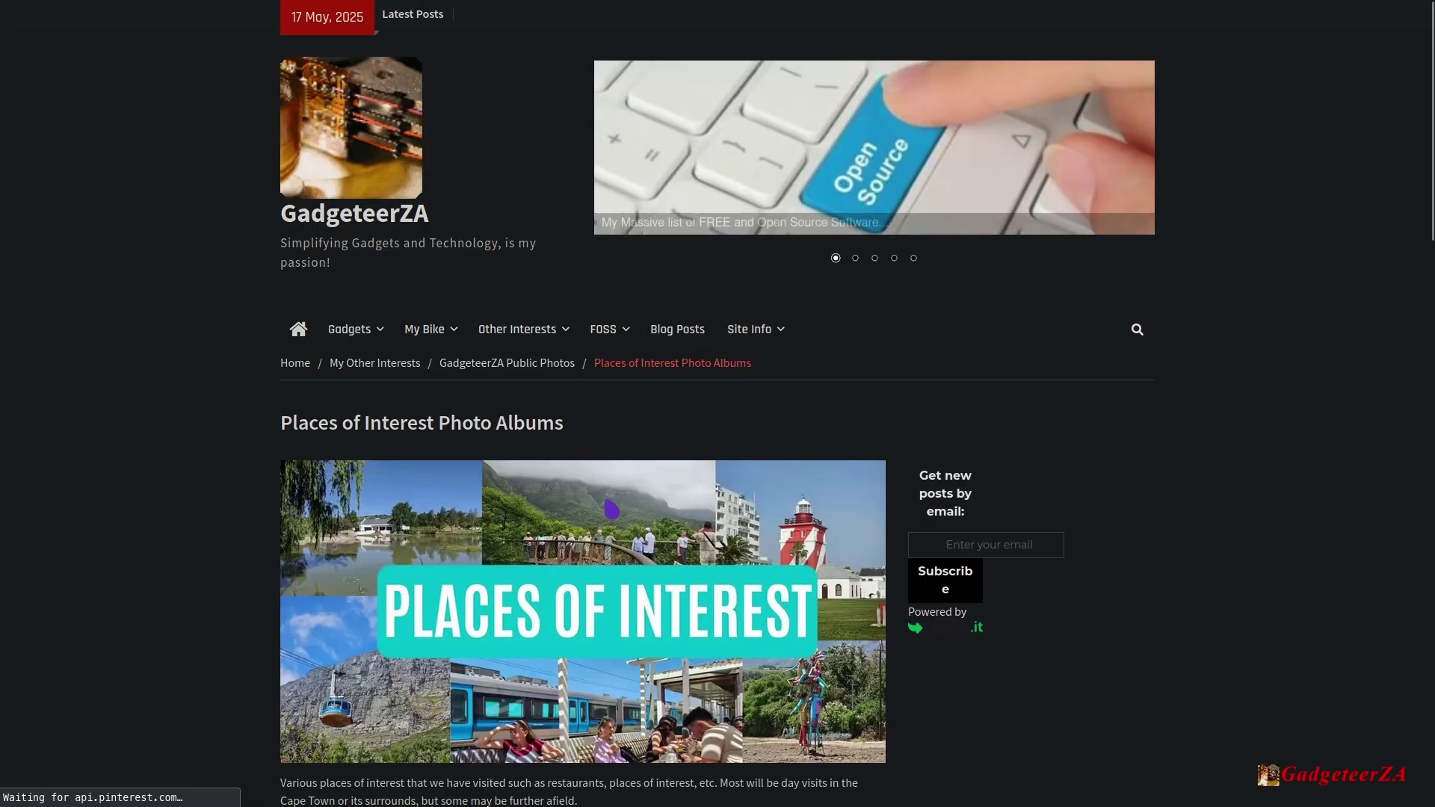
- Look through the album covers on the Places of Interest page, from Pinelands down to Table Mountain Cableway
scroll(611, 510, down, 8)
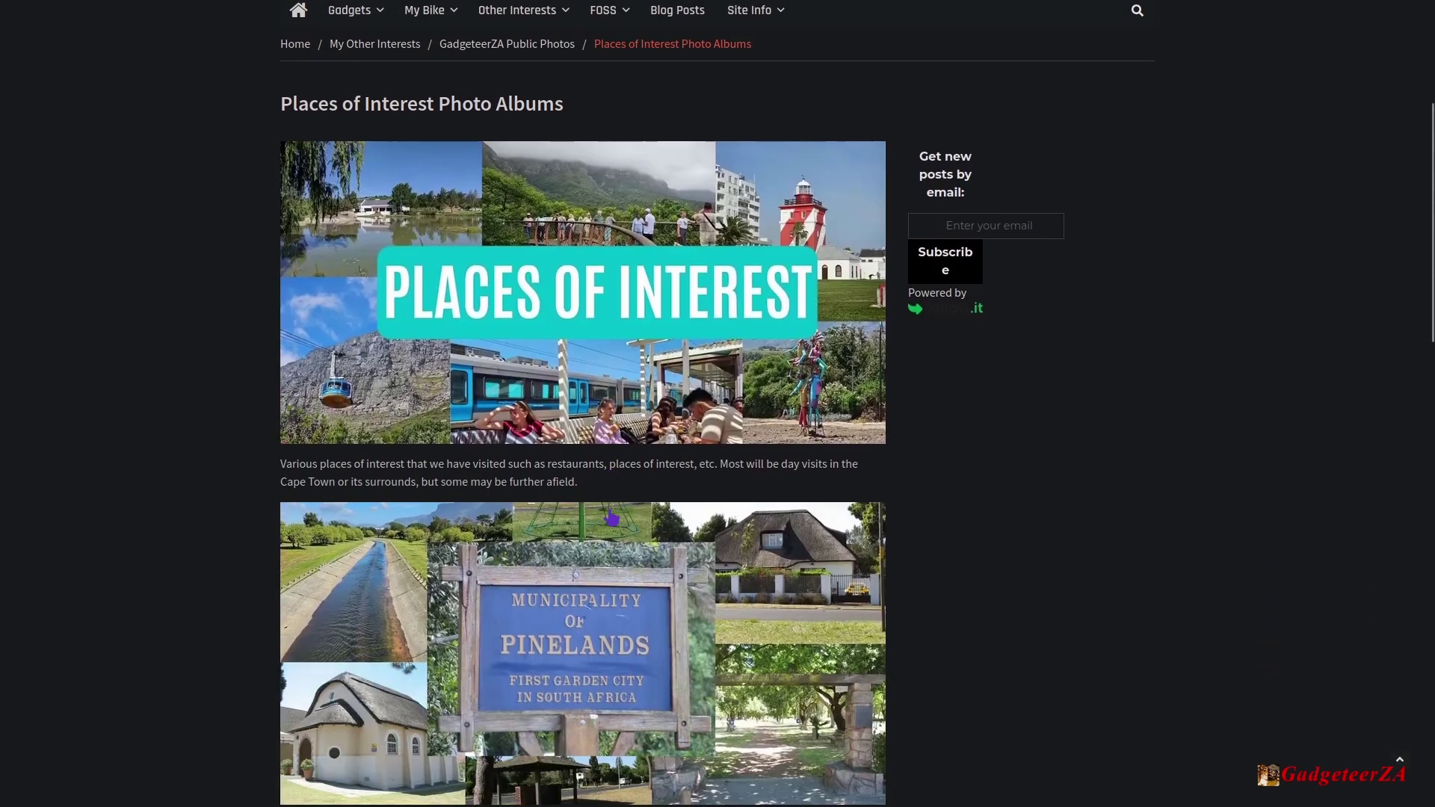
scroll(615, 516, down, 3)
scroll(611, 510, down, 5)
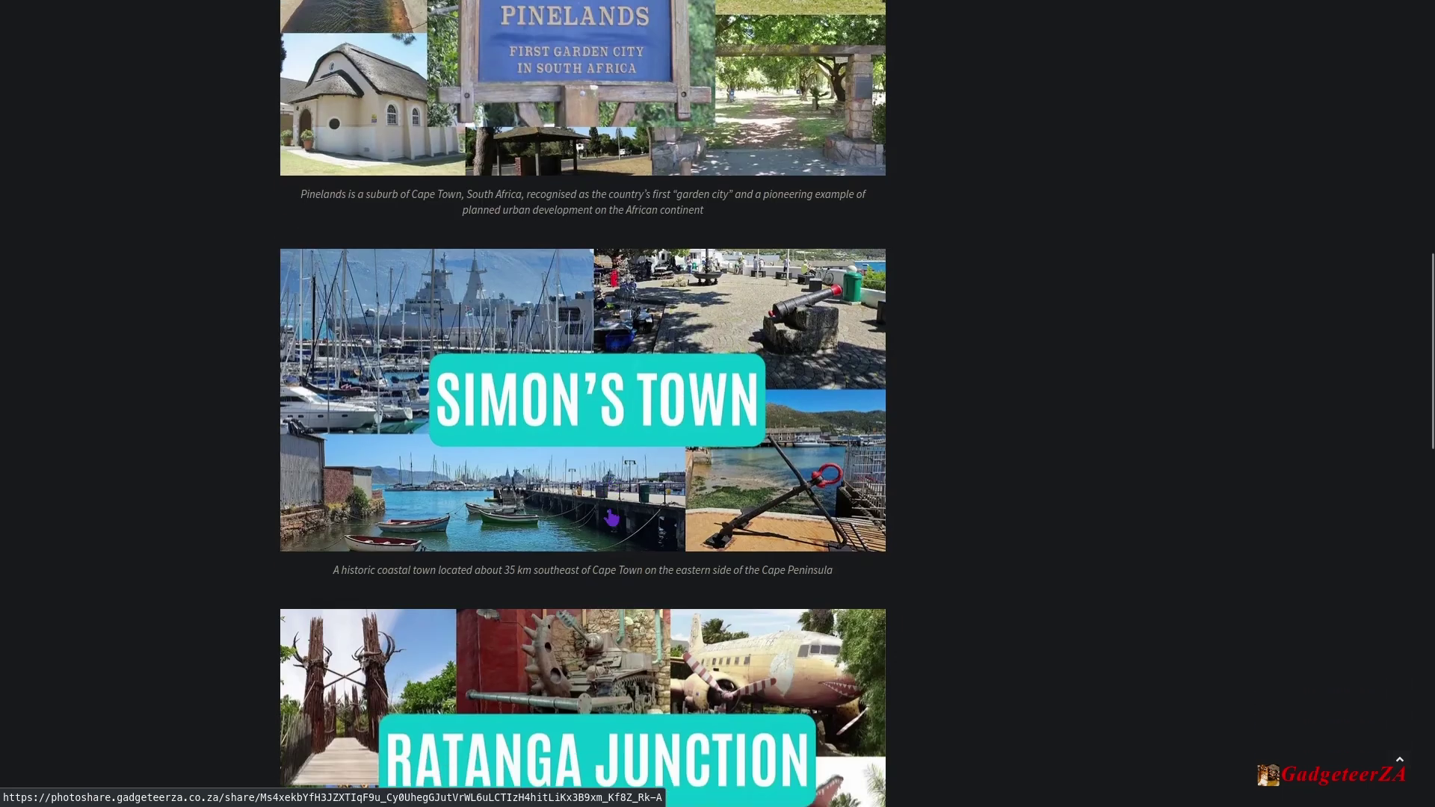
scroll(611, 508, down, 8)
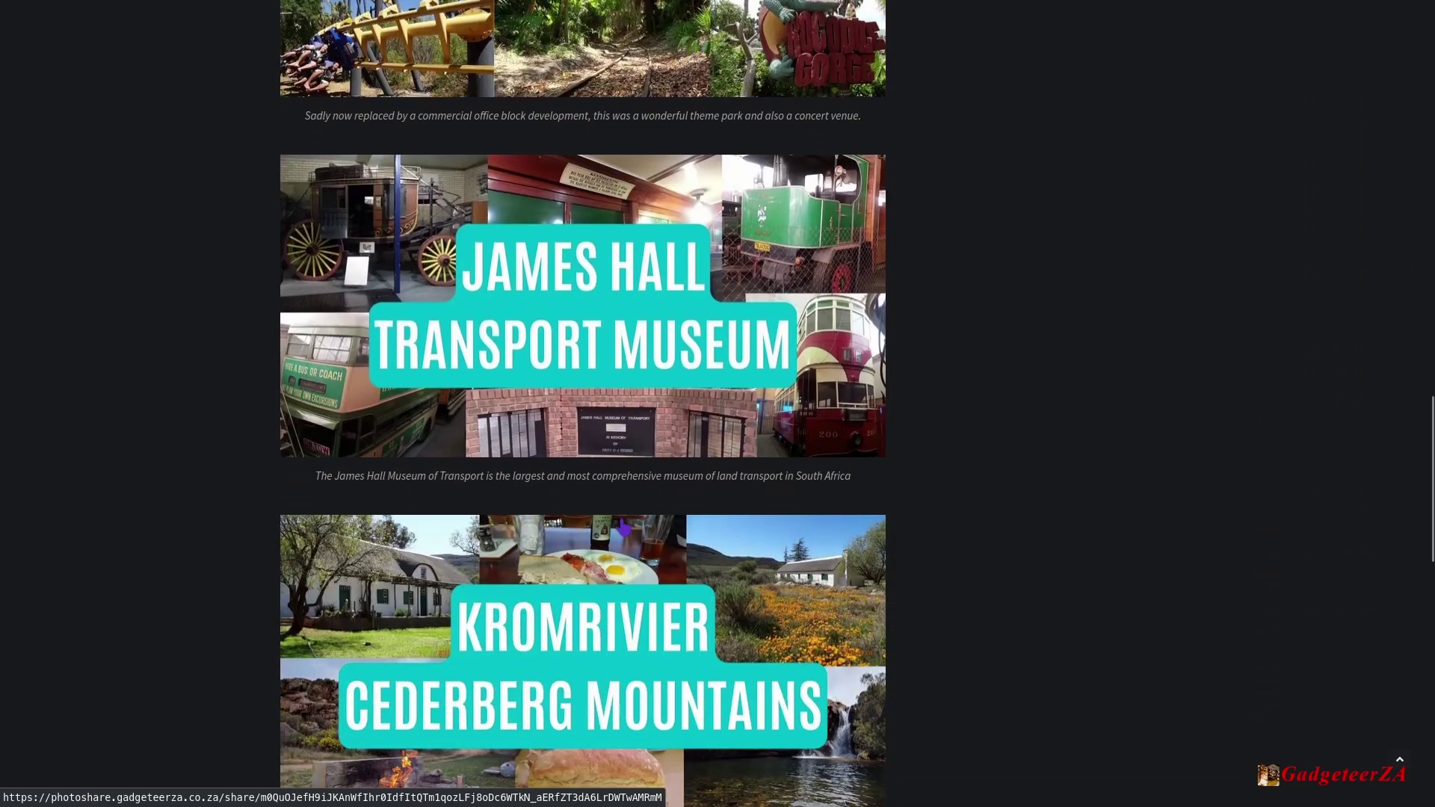
scroll(624, 527, down, 8)
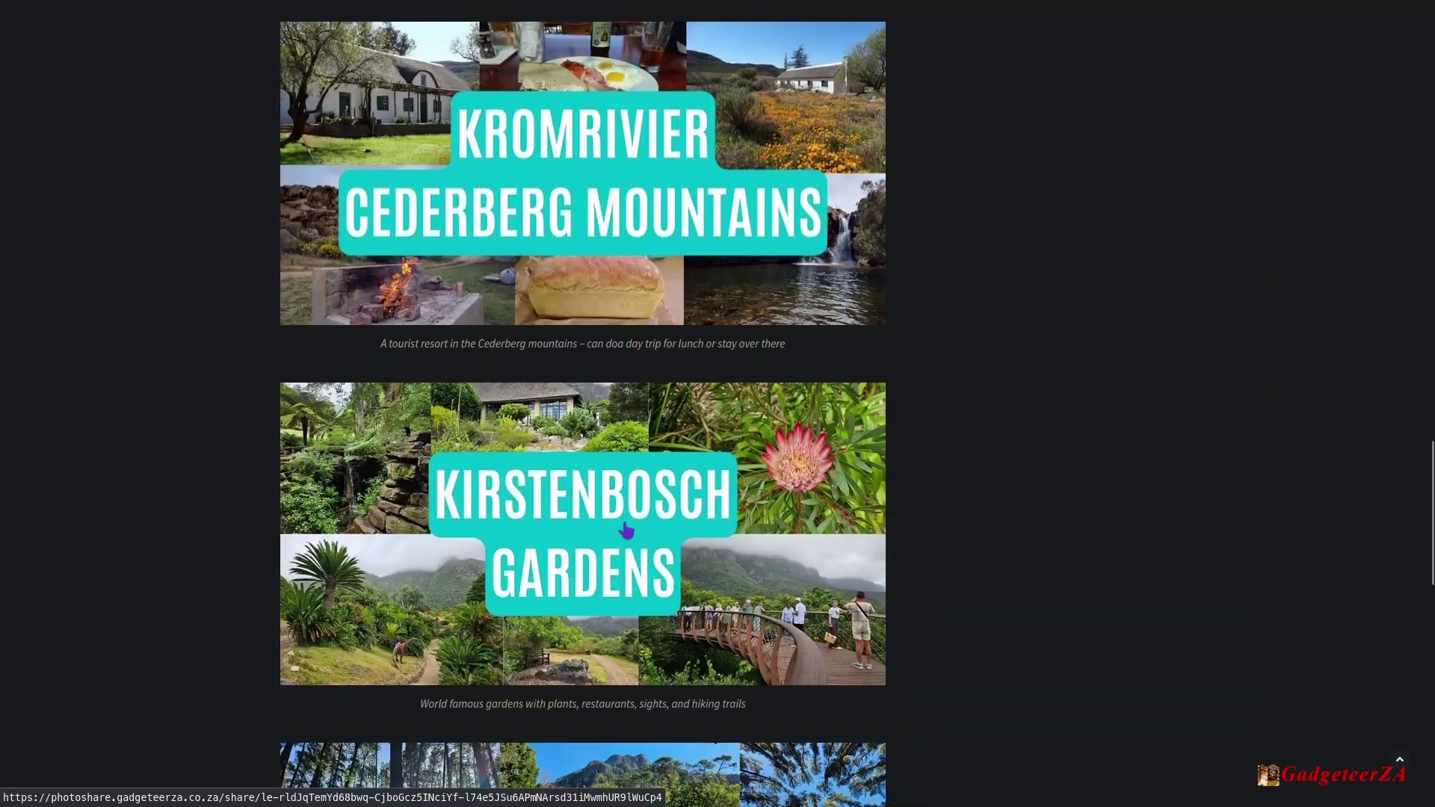
scroll(627, 532, down, 3)
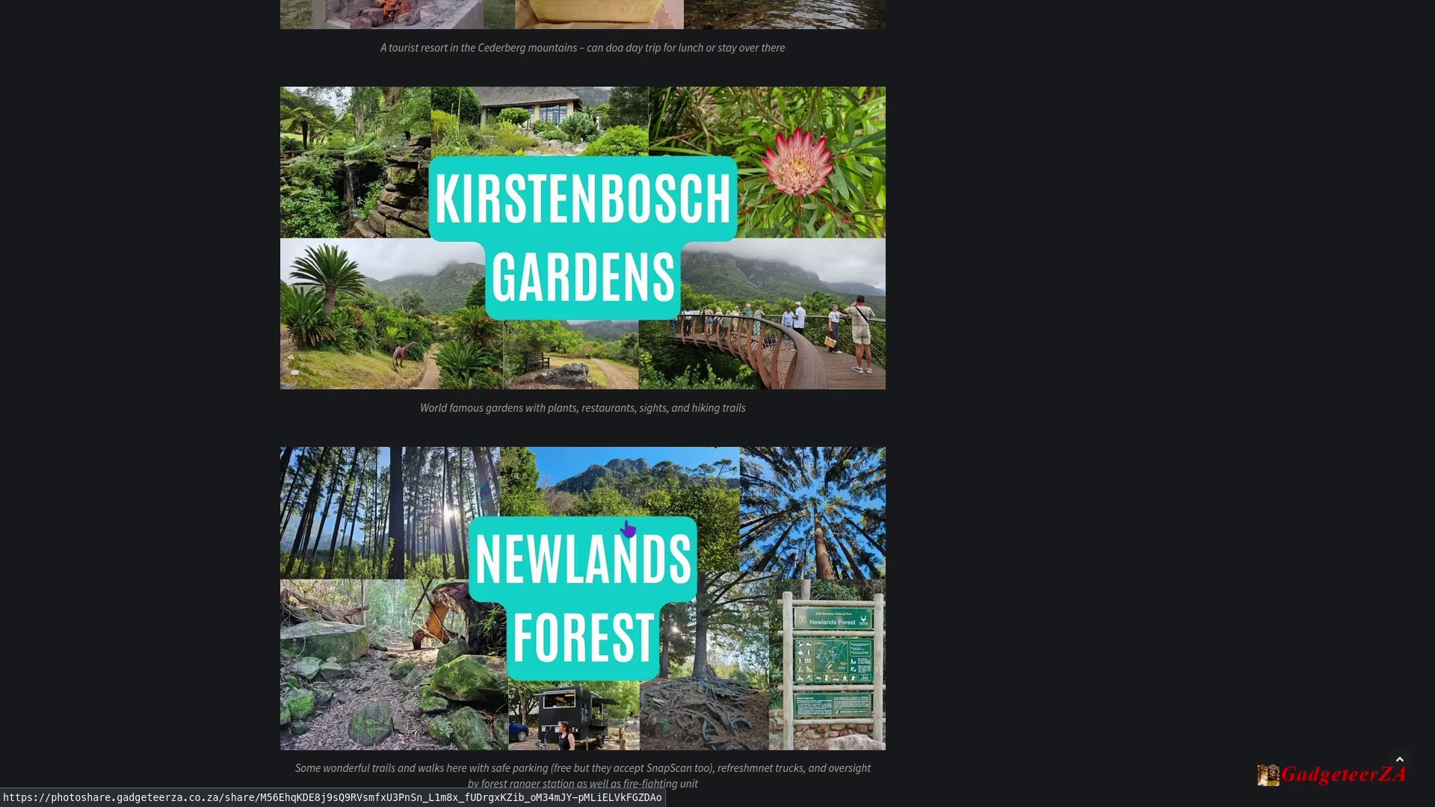
scroll(627, 528, down, 1)
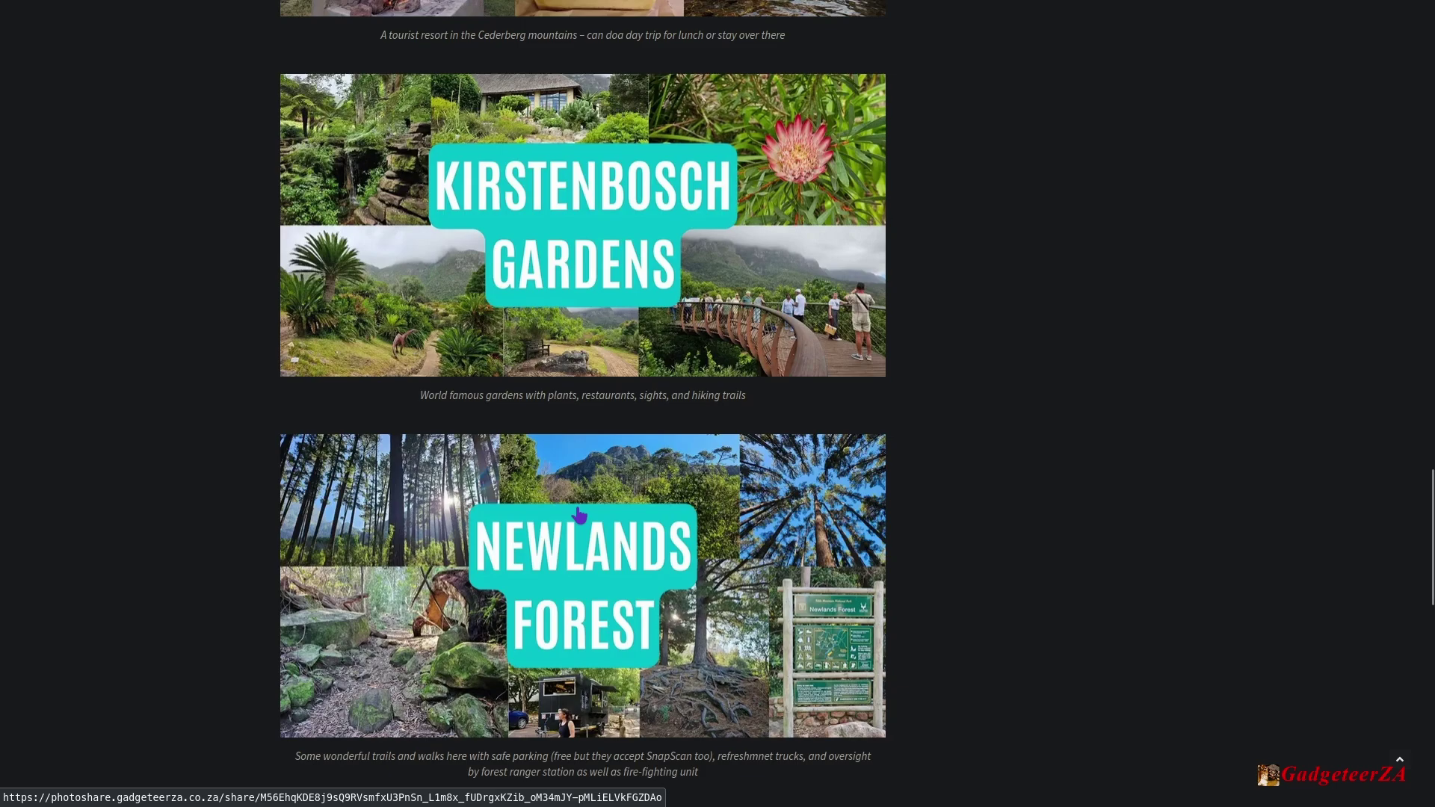
scroll(628, 528, down, 6)
scroll(581, 533, down, 5)
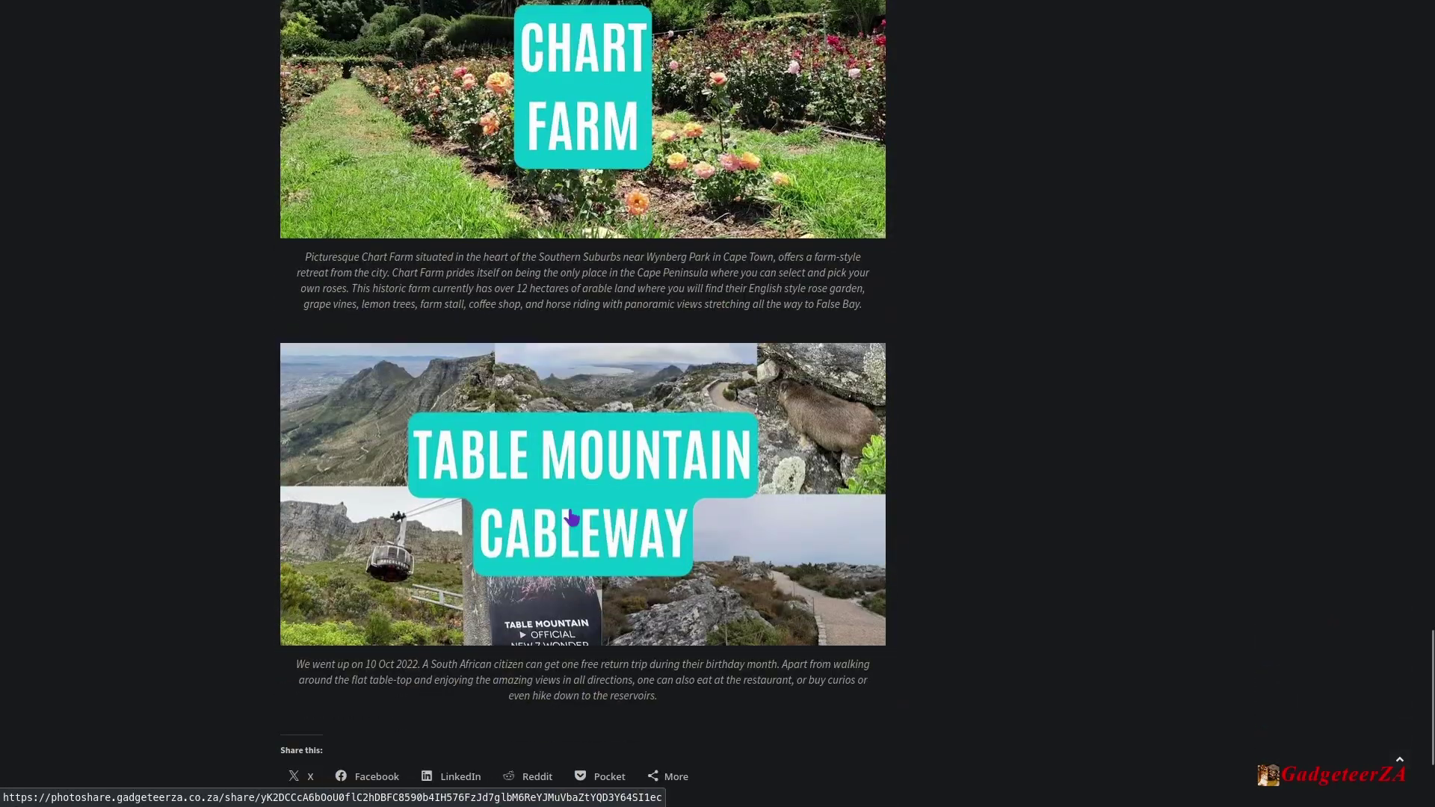
- Open the shared Kirstenbosch Gardens album and view the photo of the wooden bridge beside the pond
scroll(575, 523, up, 7)
scroll(564, 478, up, 8)
click(553, 430)
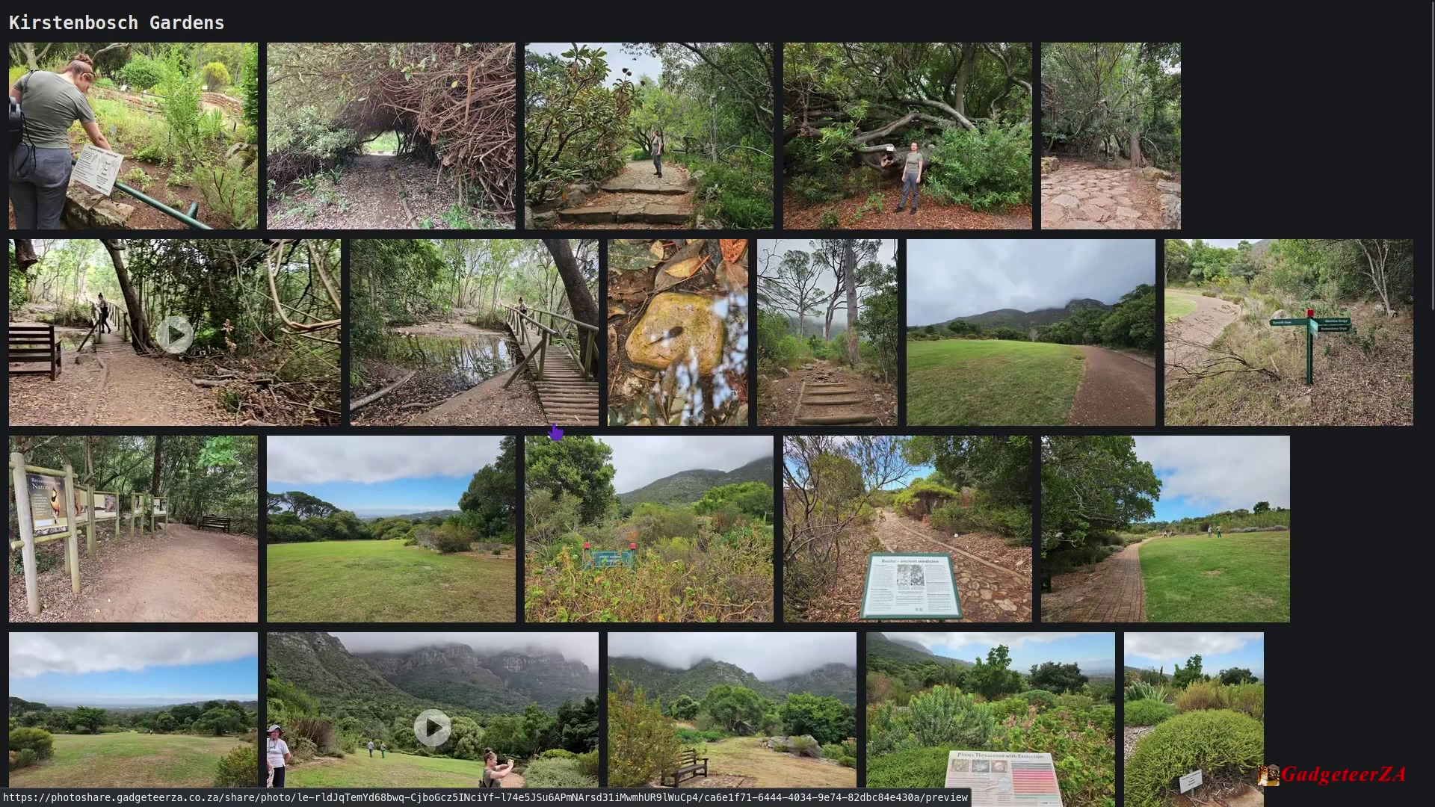
click(484, 358)
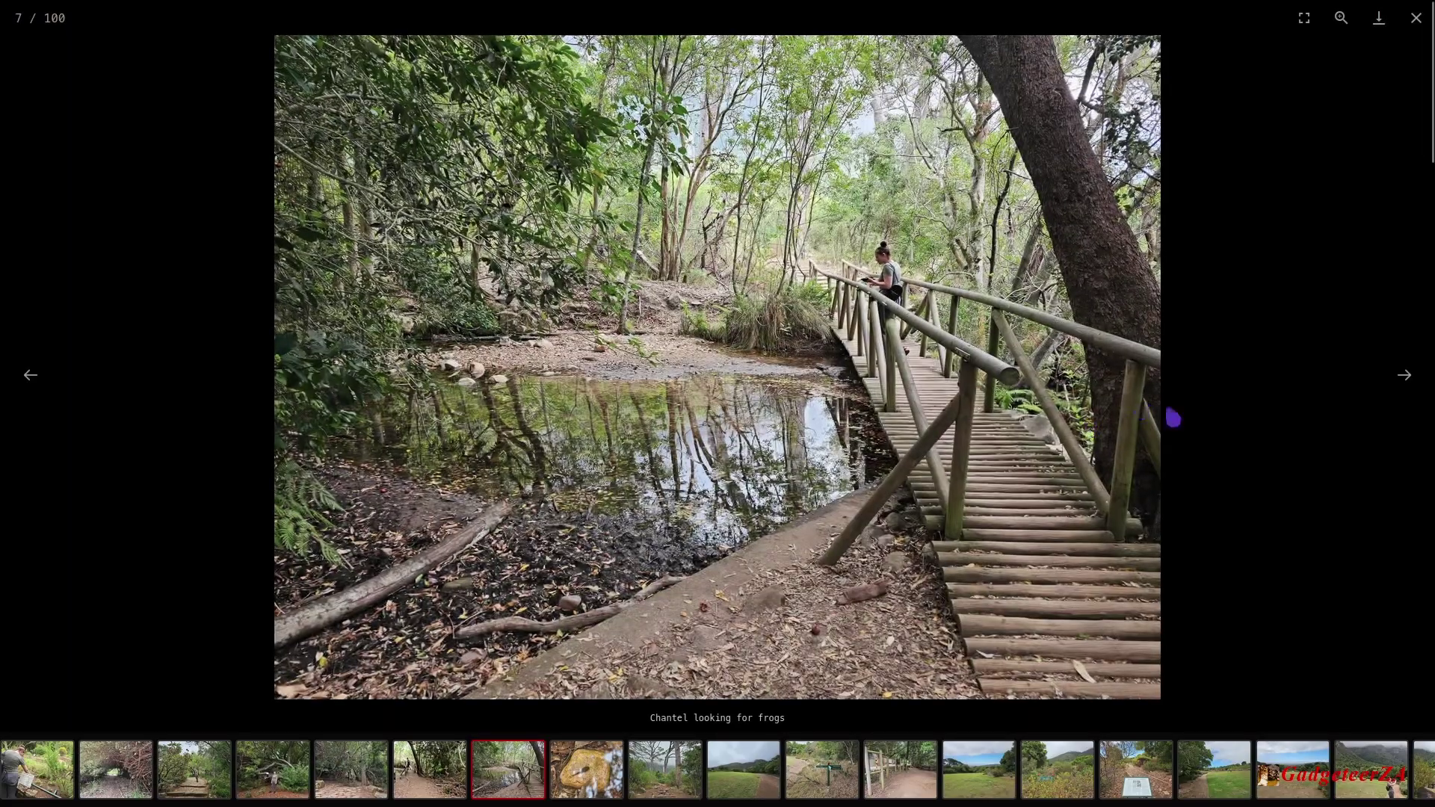
- Page forward through the Kirstenbosch photos and captions to the one captioned "This is near the top of the gardens"
click(1403, 377)
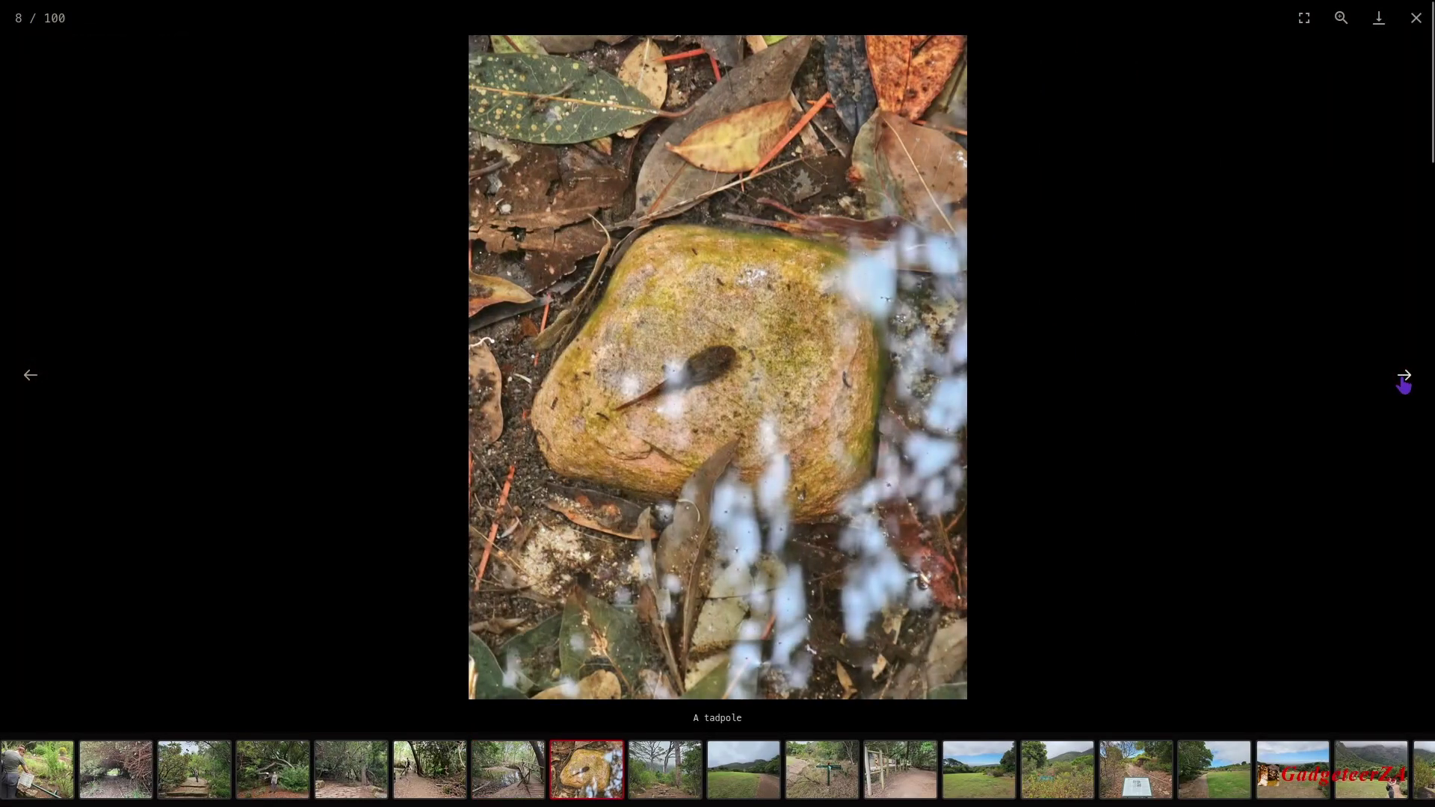
click(1403, 377)
click(1403, 378)
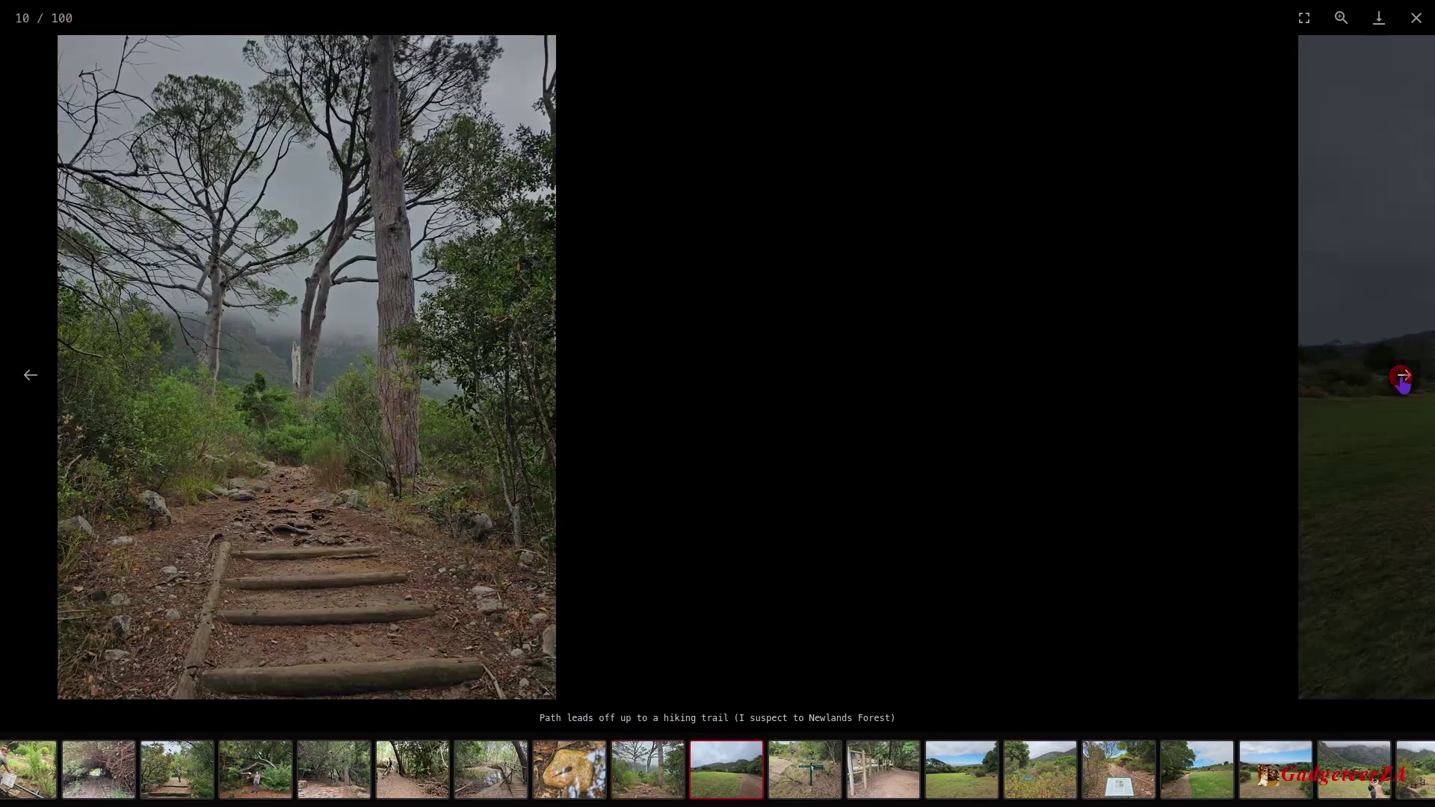
click(1402, 379)
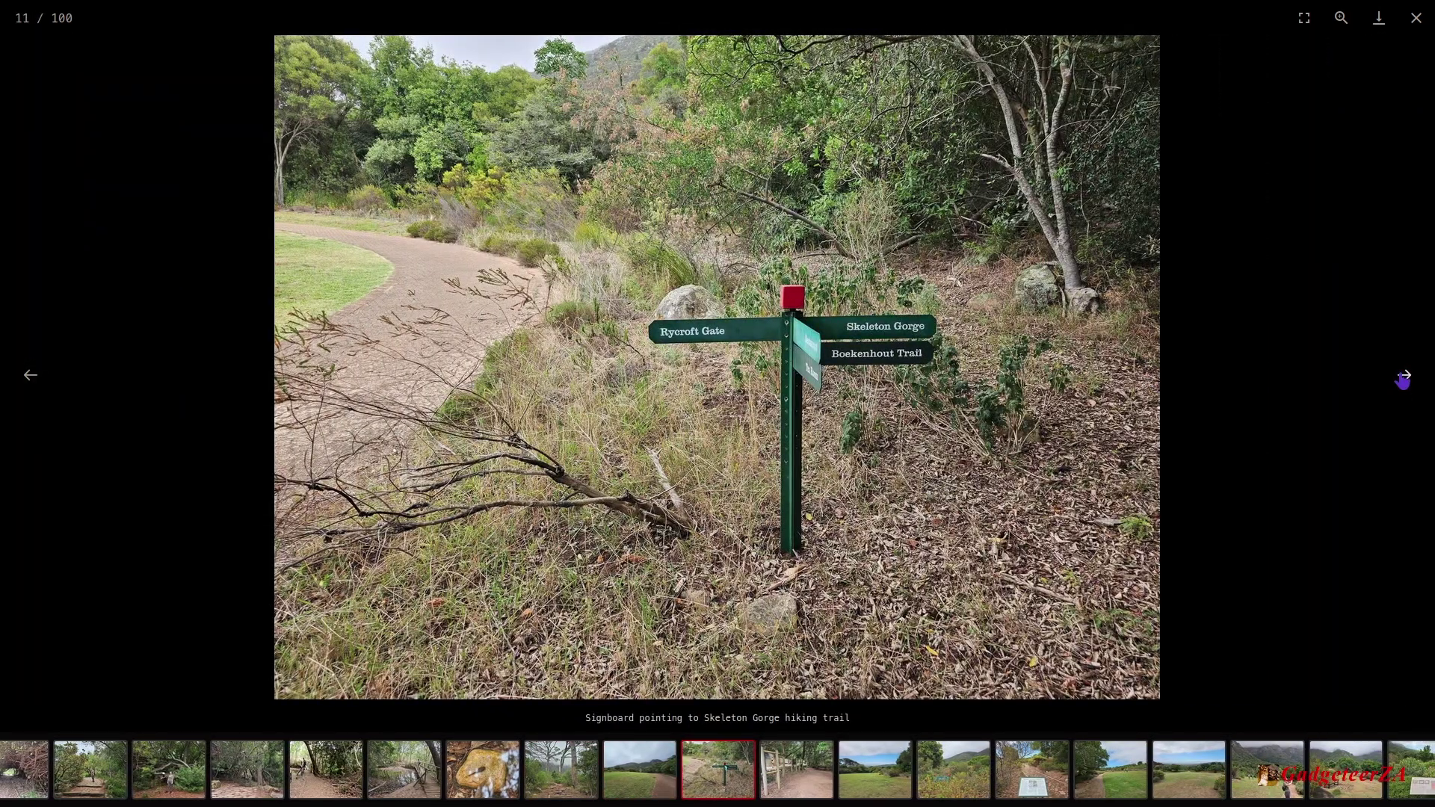
click(1402, 378)
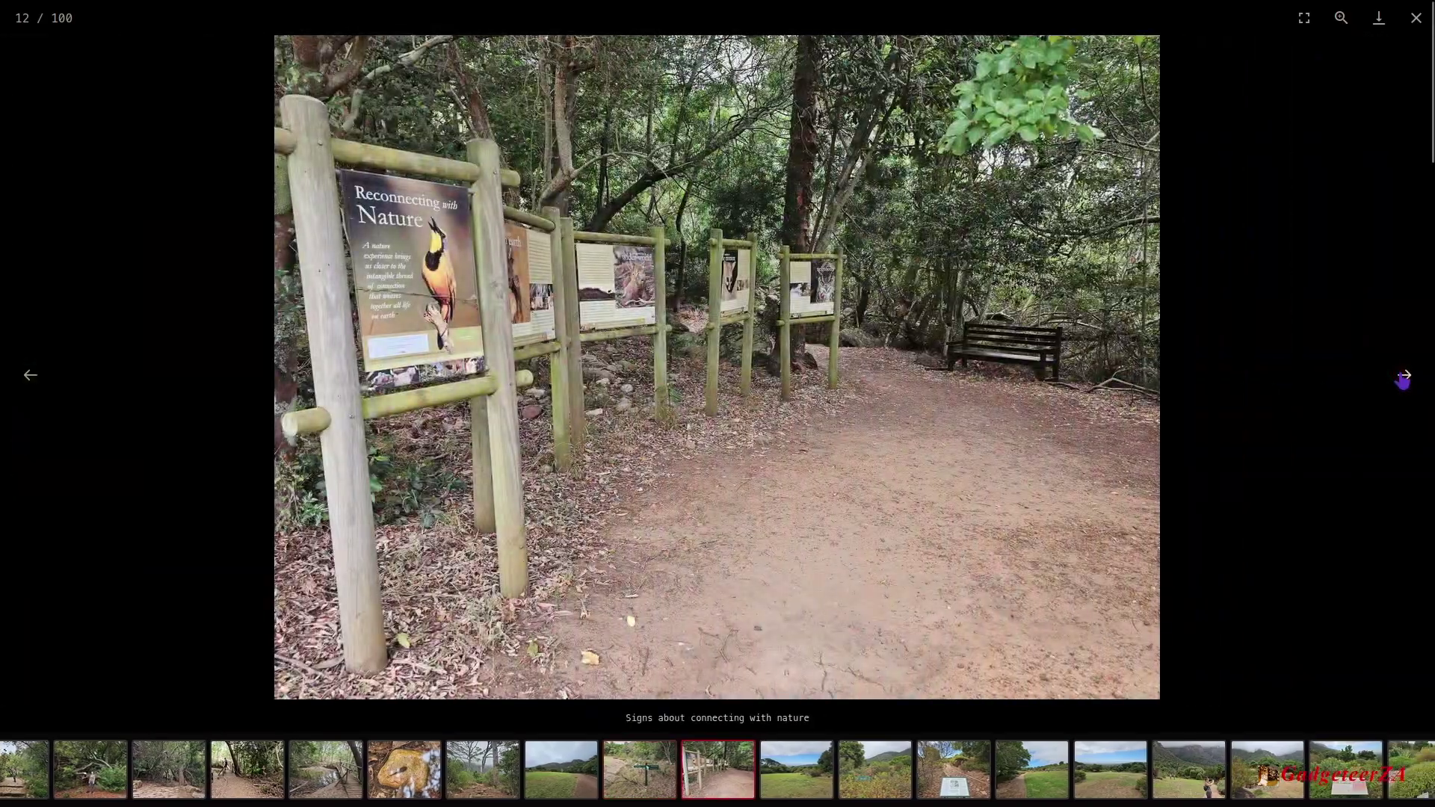
click(1403, 377)
click(1402, 378)
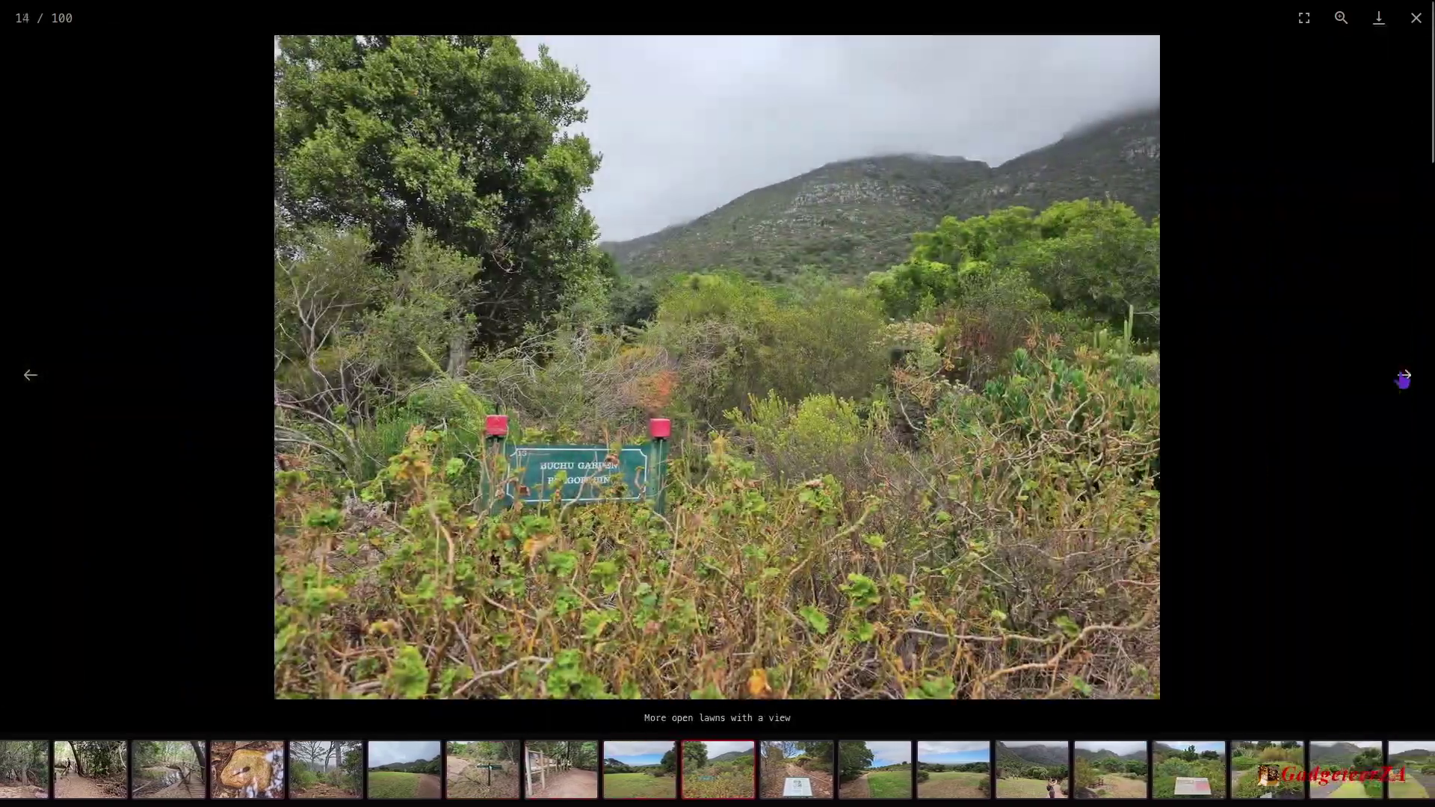
click(1403, 378)
click(1403, 378)
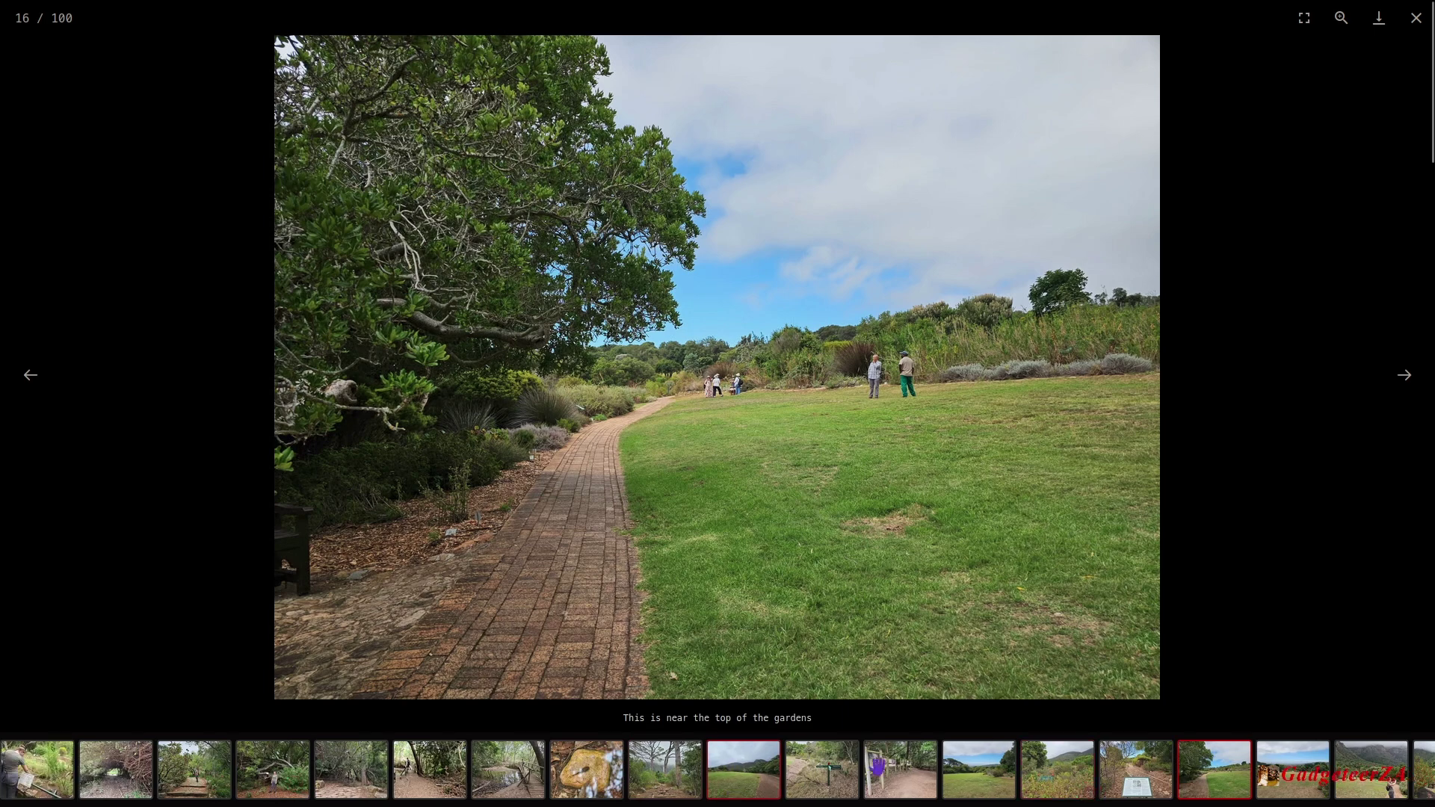
- Skim the viewer's thumbnail strip forward through the Kirstenbosch album and back to its first photos
scroll(968, 756, down, 5)
scroll(969, 756, down, 10)
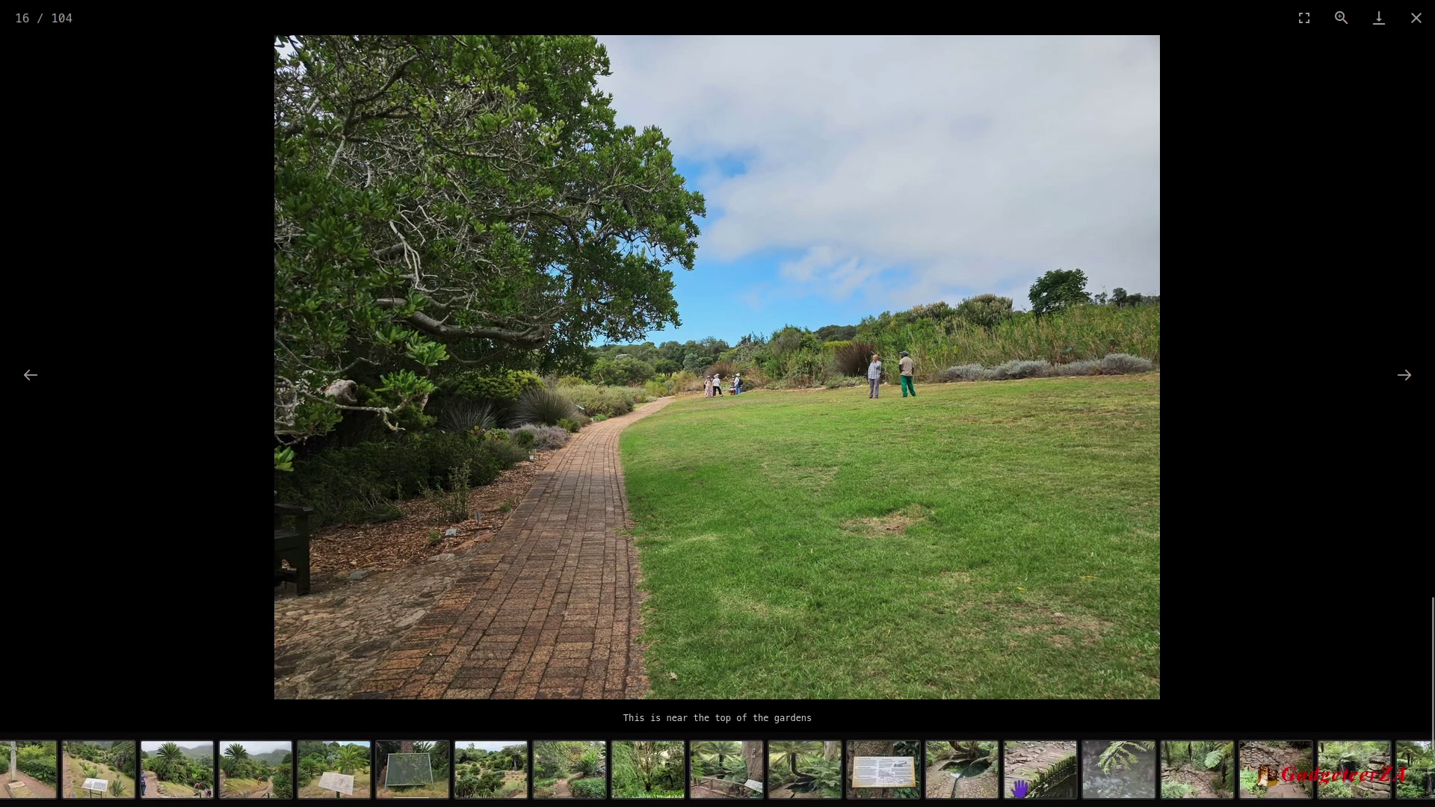
scroll(449, 767, down, 10)
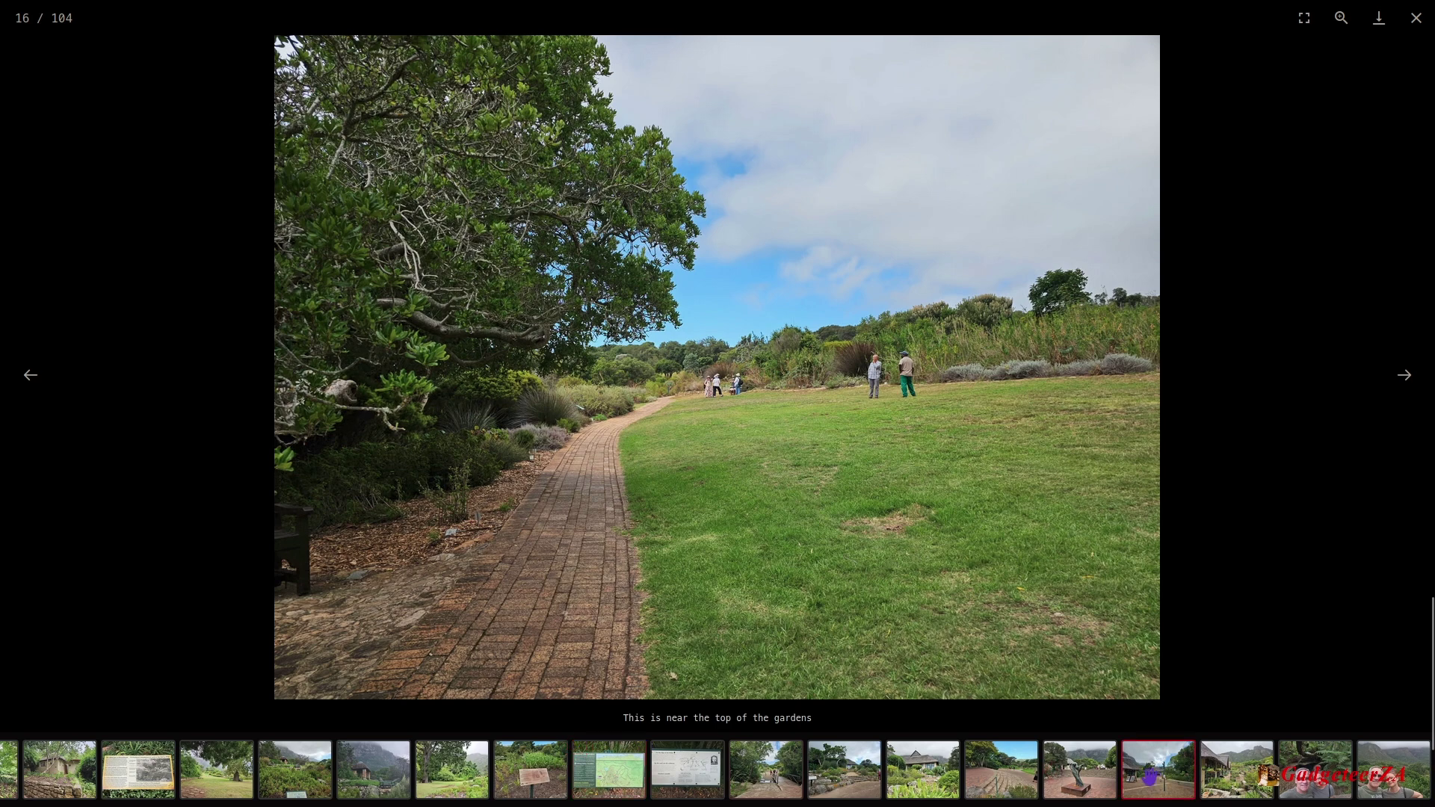
scroll(379, 748, down, 5)
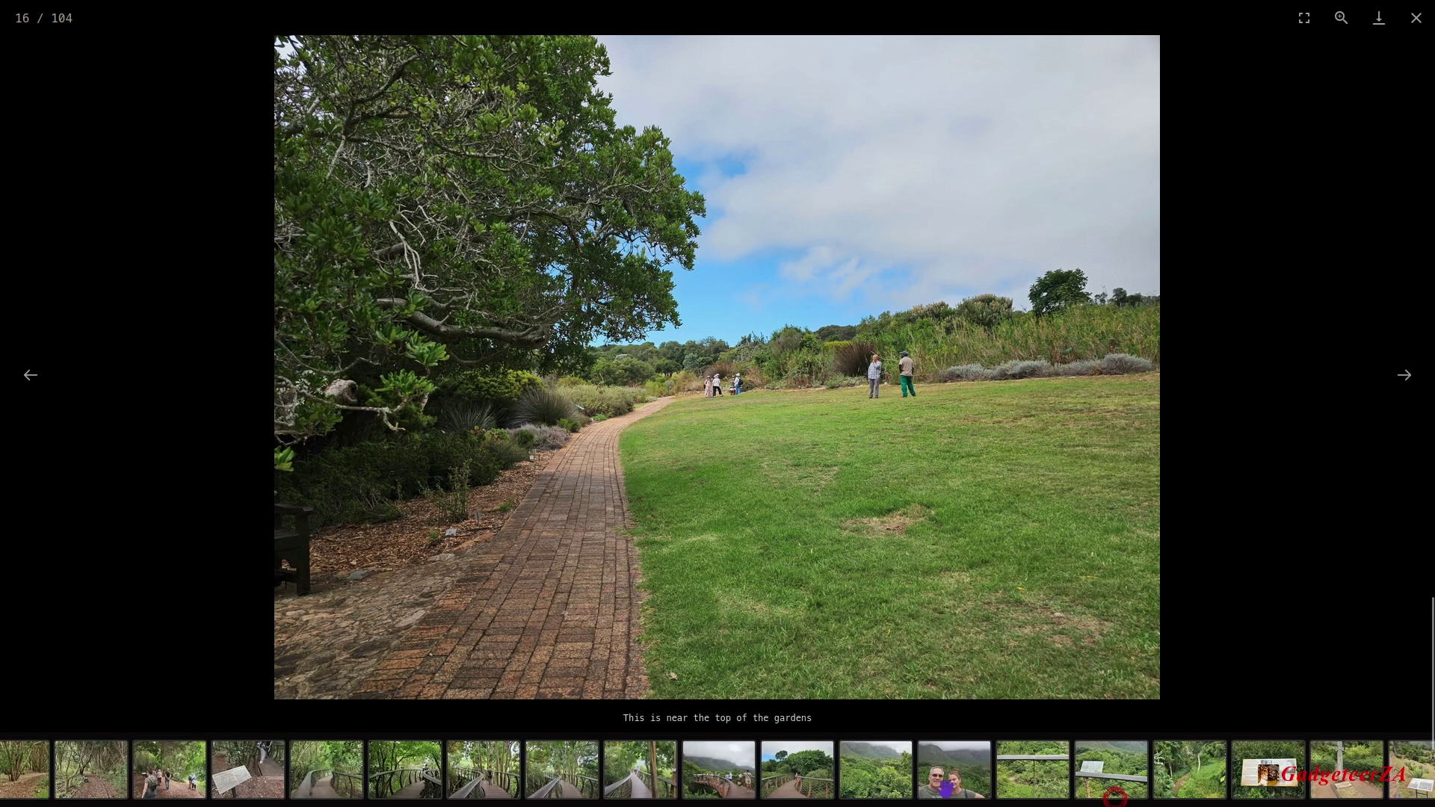
scroll(519, 778, up, 5)
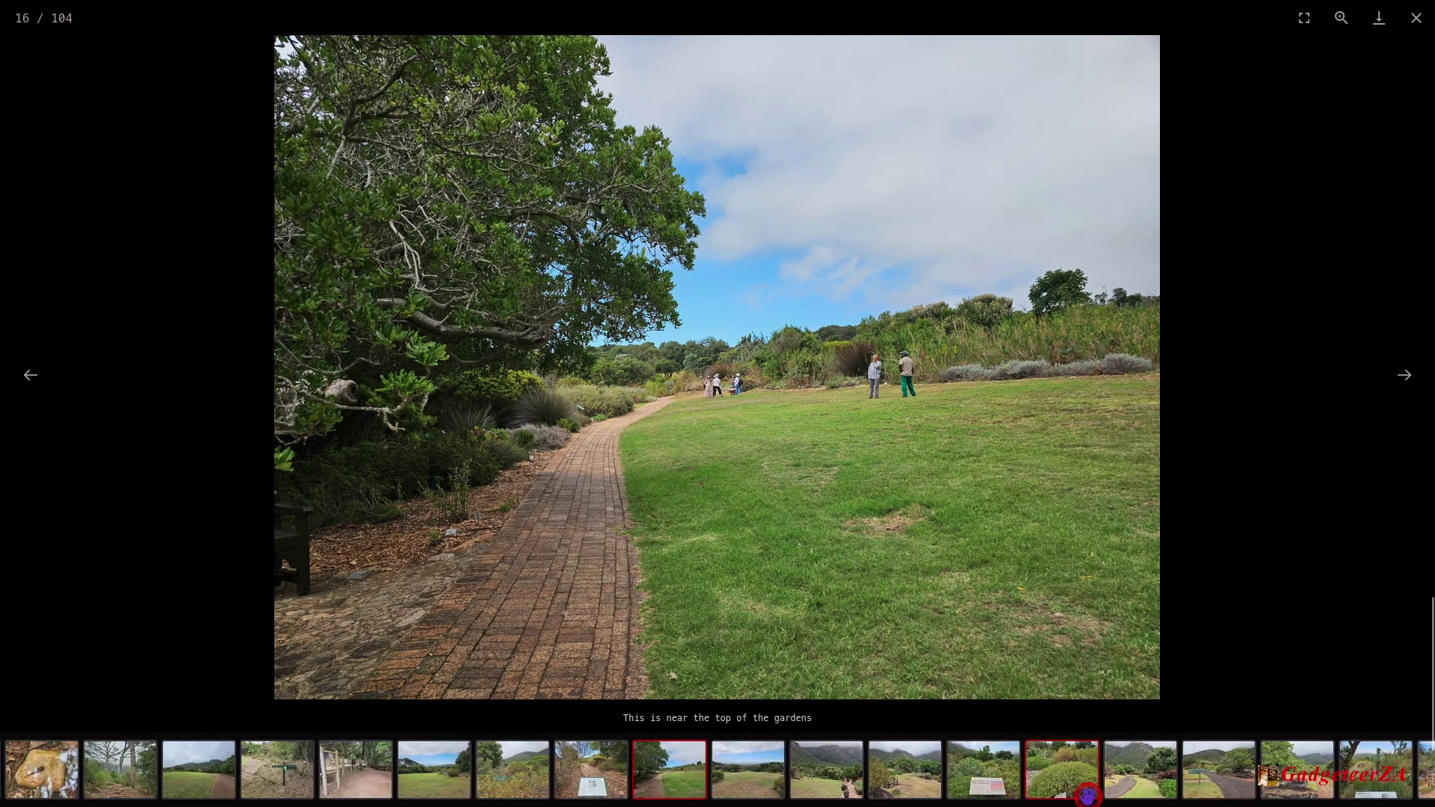
scroll(520, 778, up, 5)
scroll(624, 774, up, 1)
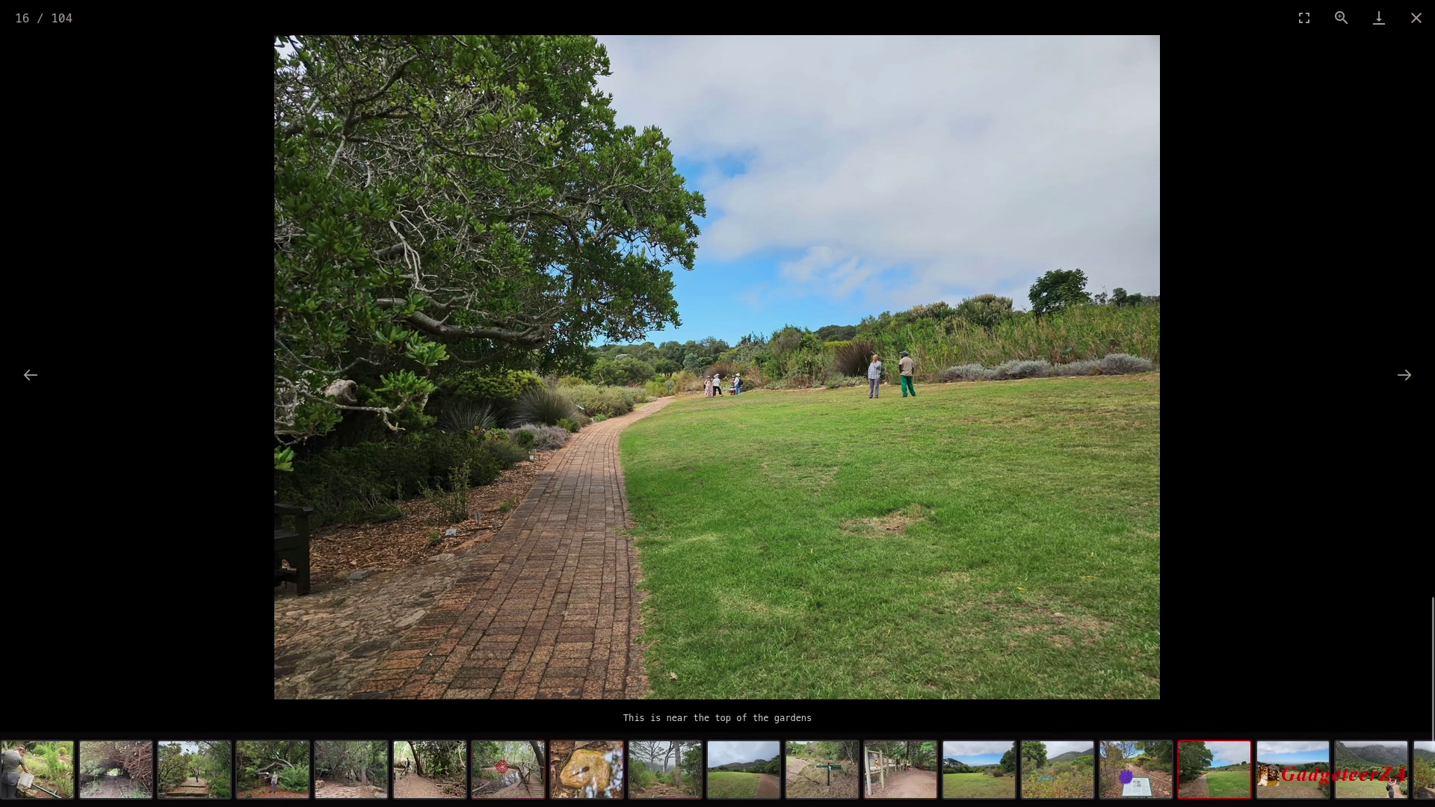
- Find the first Boomslang walk photo in the thumbnail strip and open it
scroll(1125, 787, down, 10)
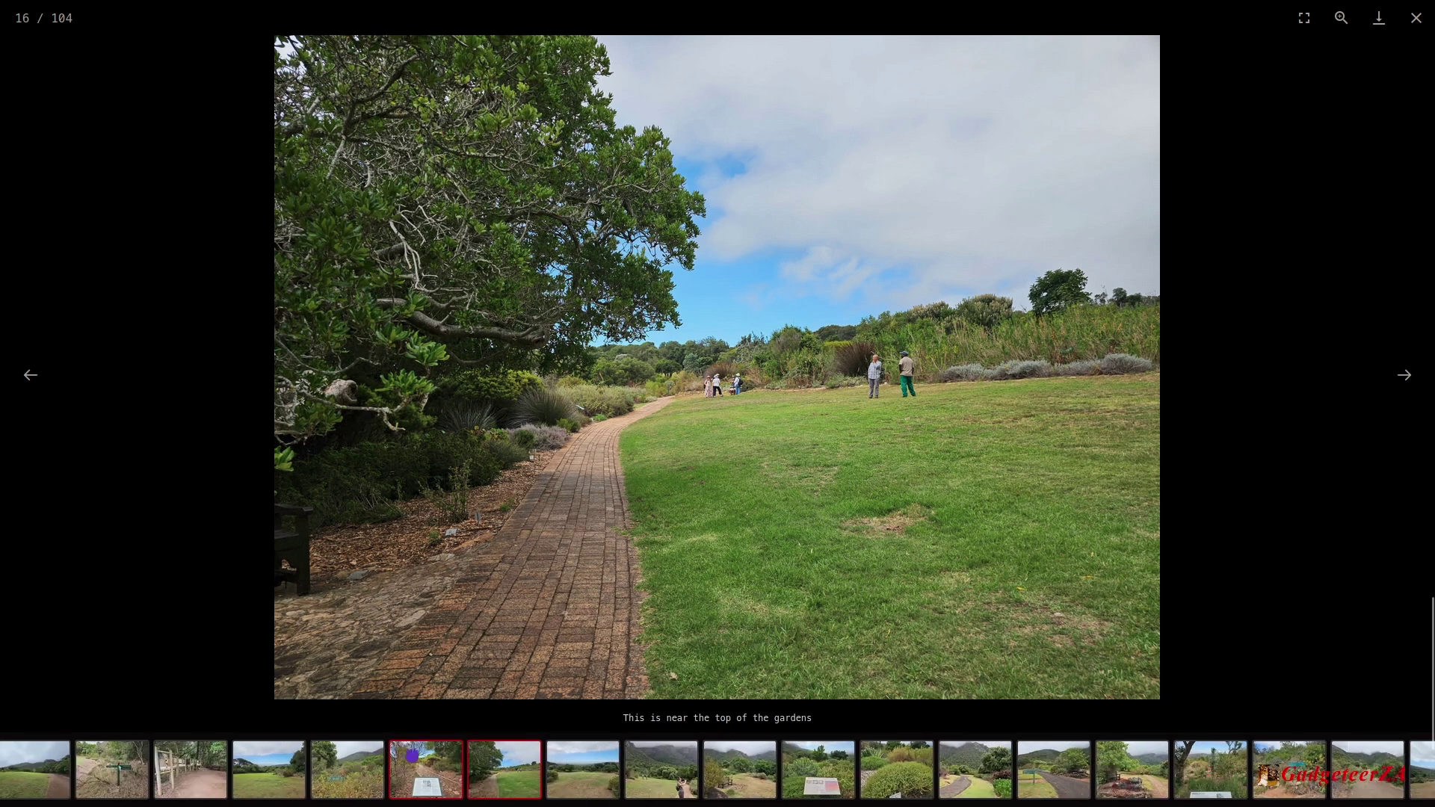
scroll(920, 767, down, 10)
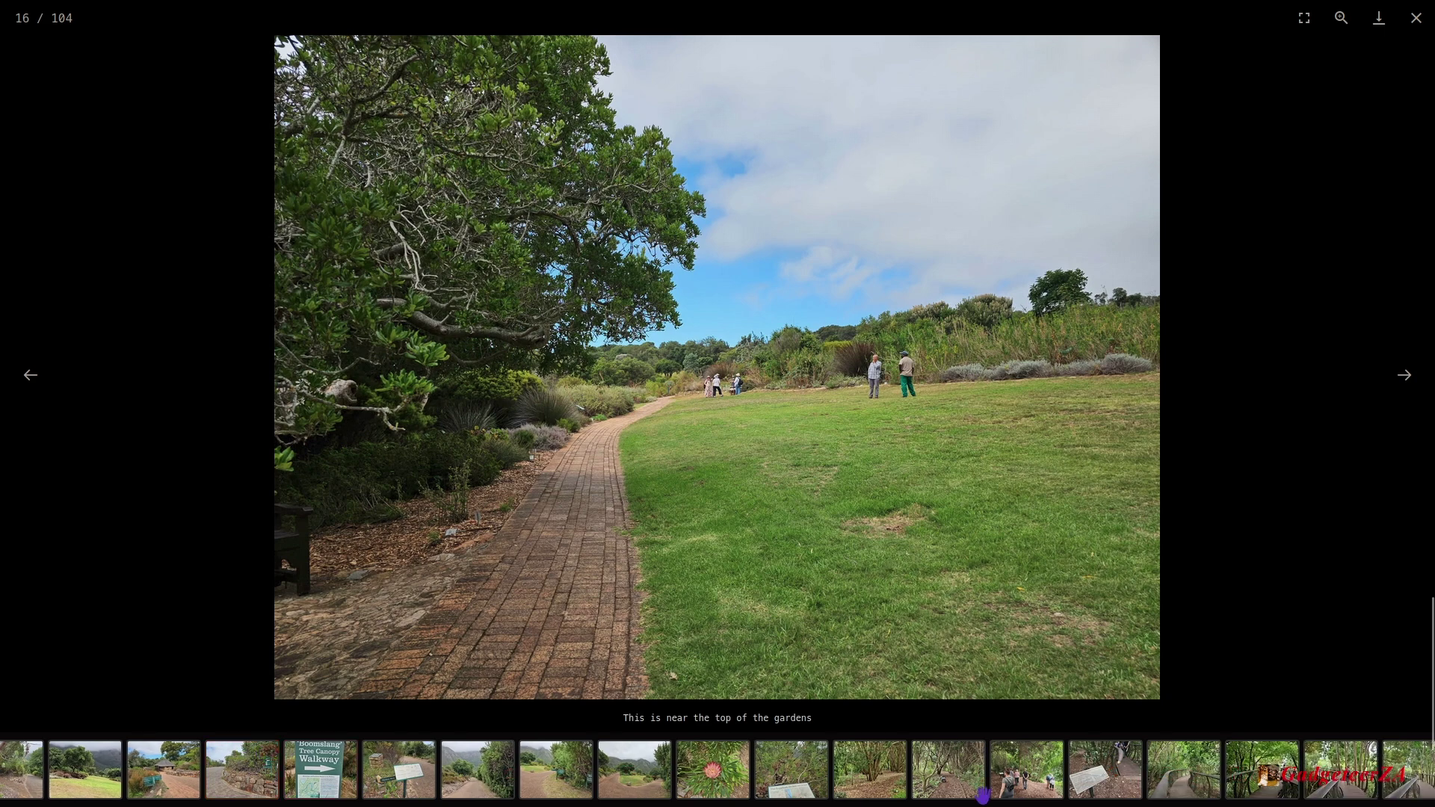
scroll(748, 769, down, 8)
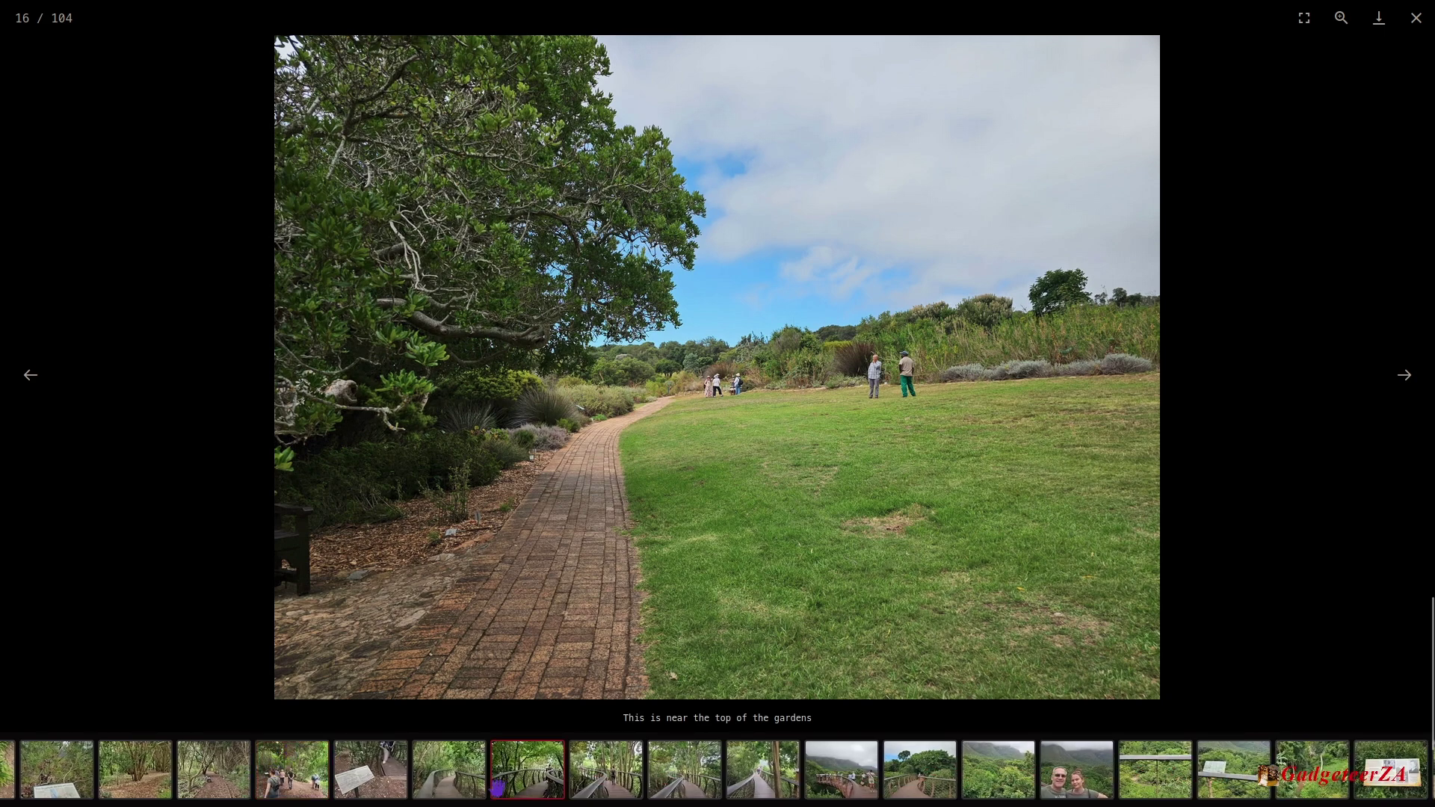
click(428, 769)
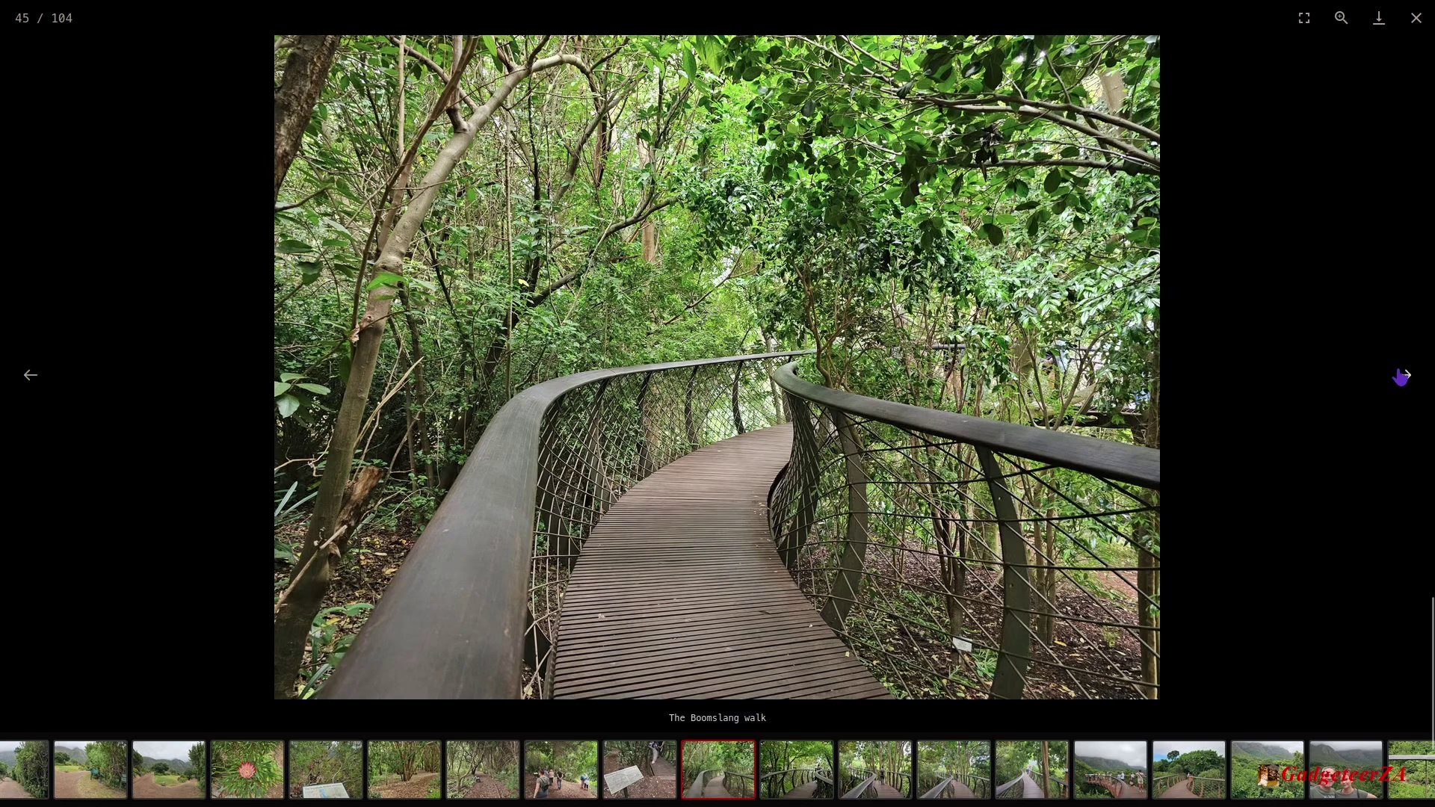
- Advance to the Boomslang walk video and play it, and close the photo viewer
click(1403, 375)
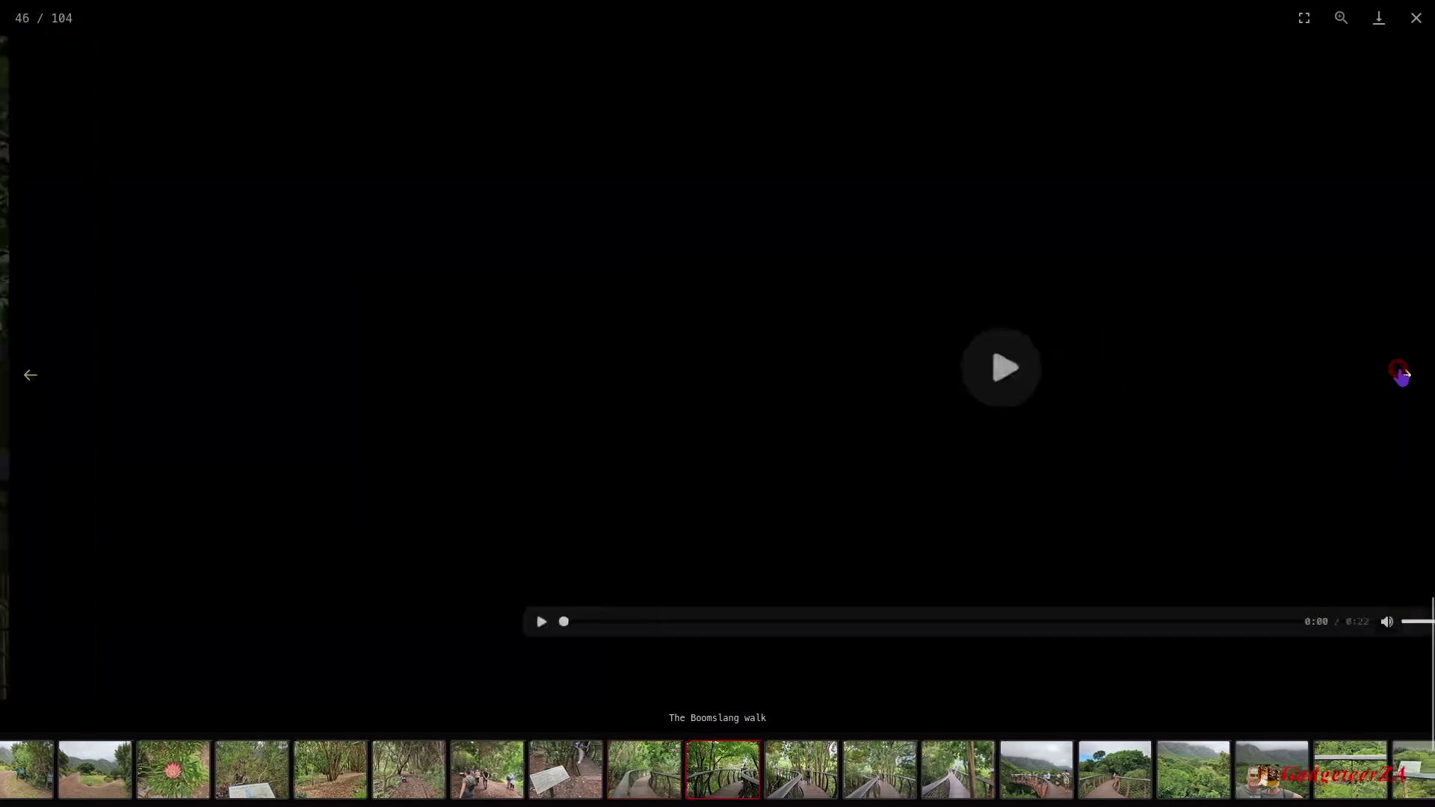
click(724, 387)
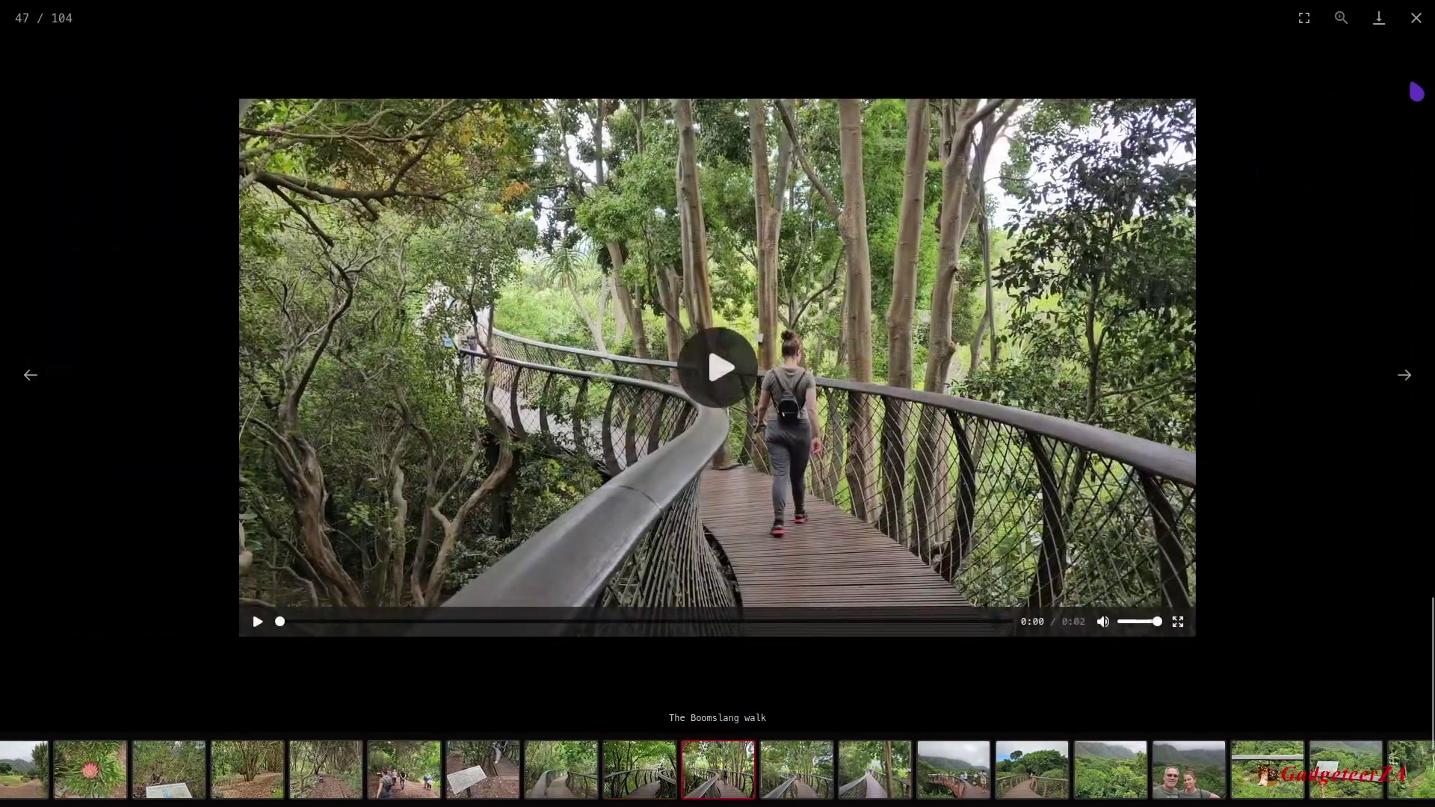
click(1417, 18)
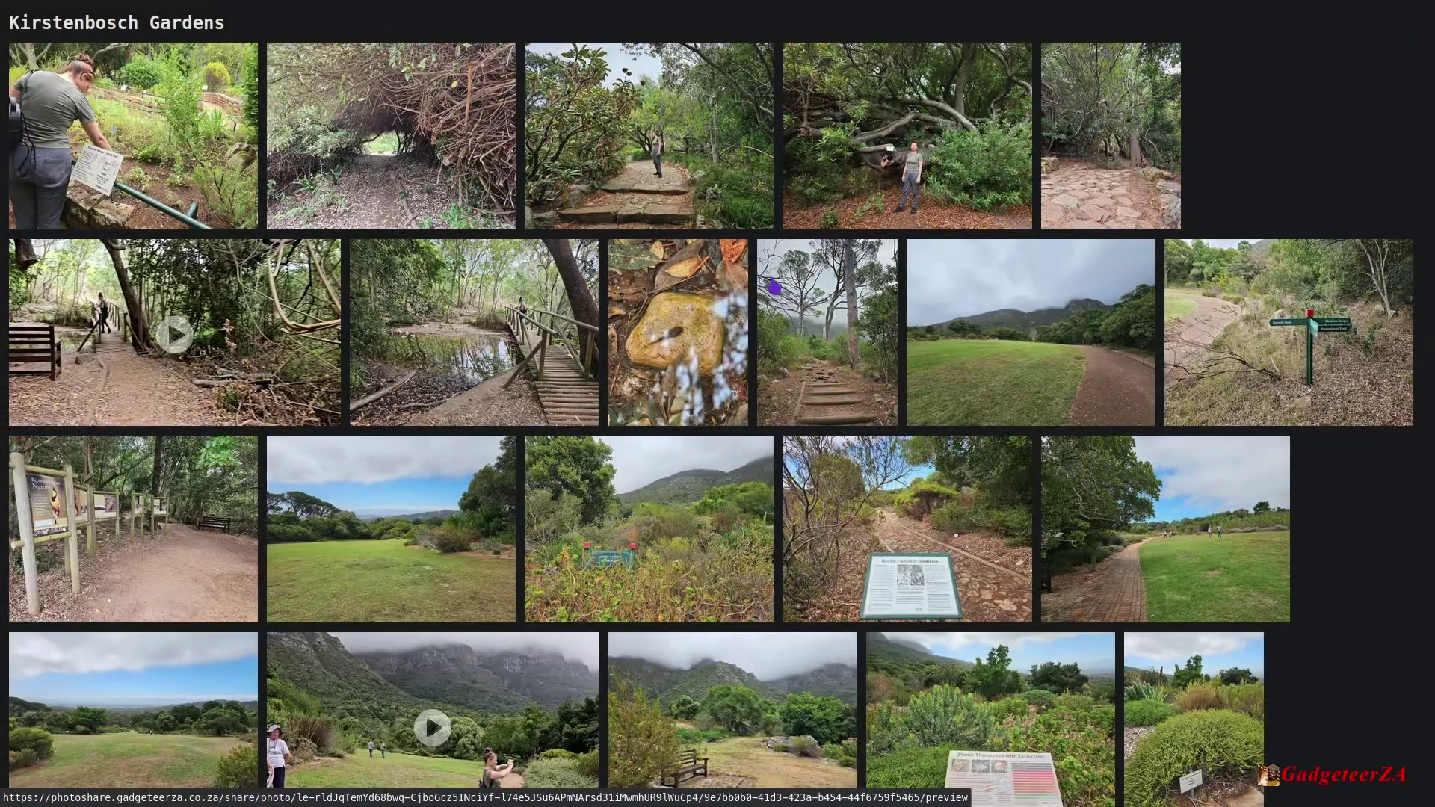
- Switch to the Immich Public Proxy GitHub page and show the beginning of its README with the table of contents
mouse_move(241, 8)
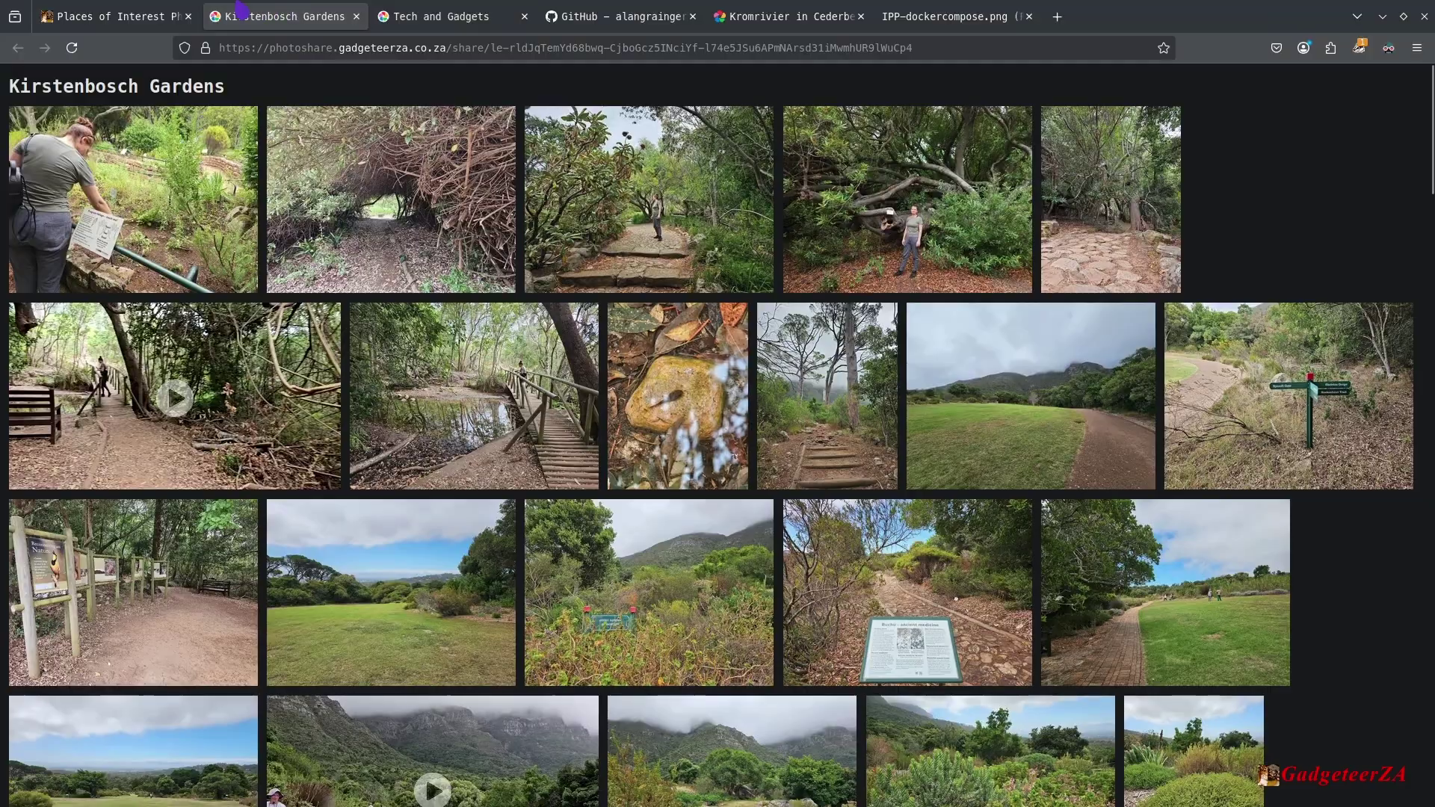
click(449, 16)
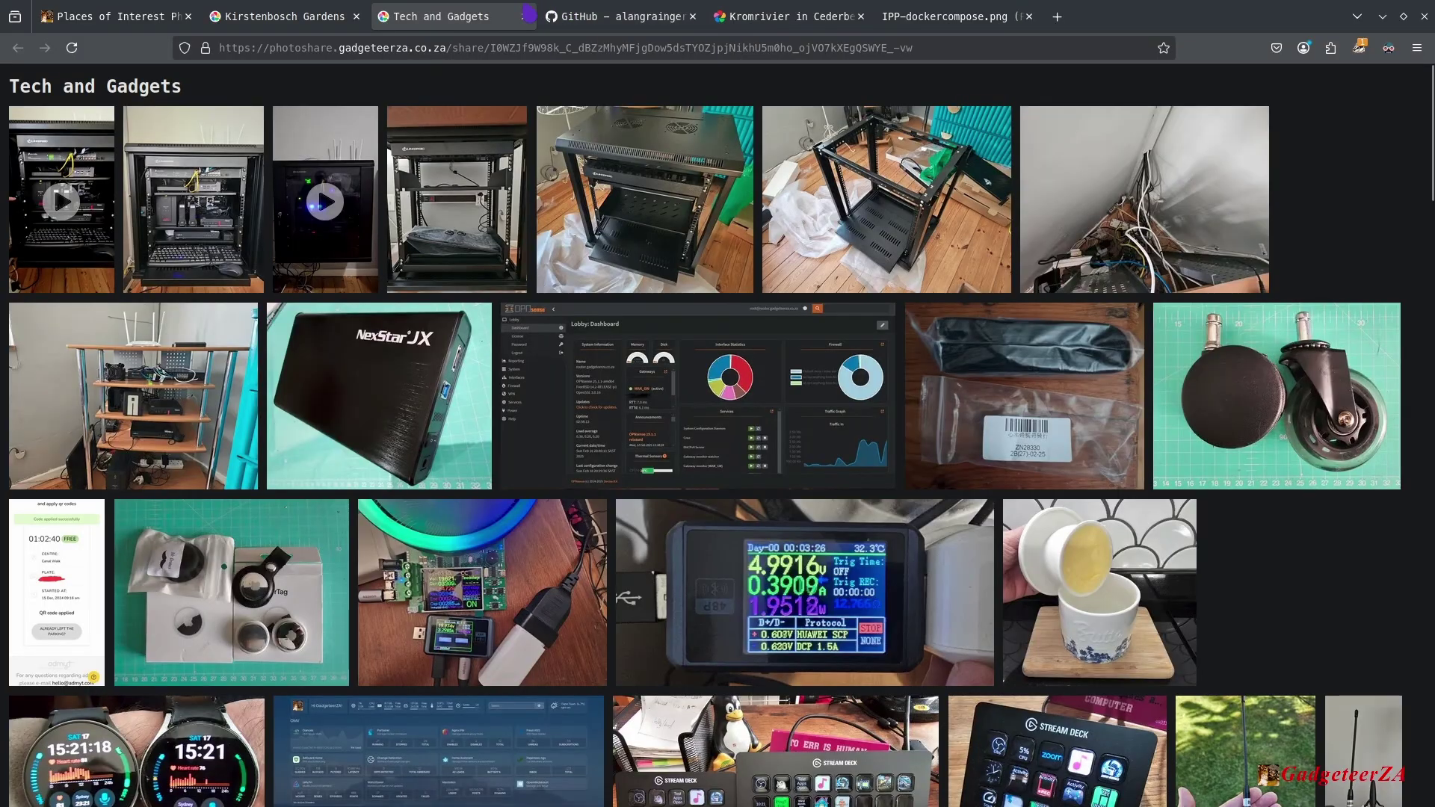
click(544, 16)
scroll(581, 454, up, 6)
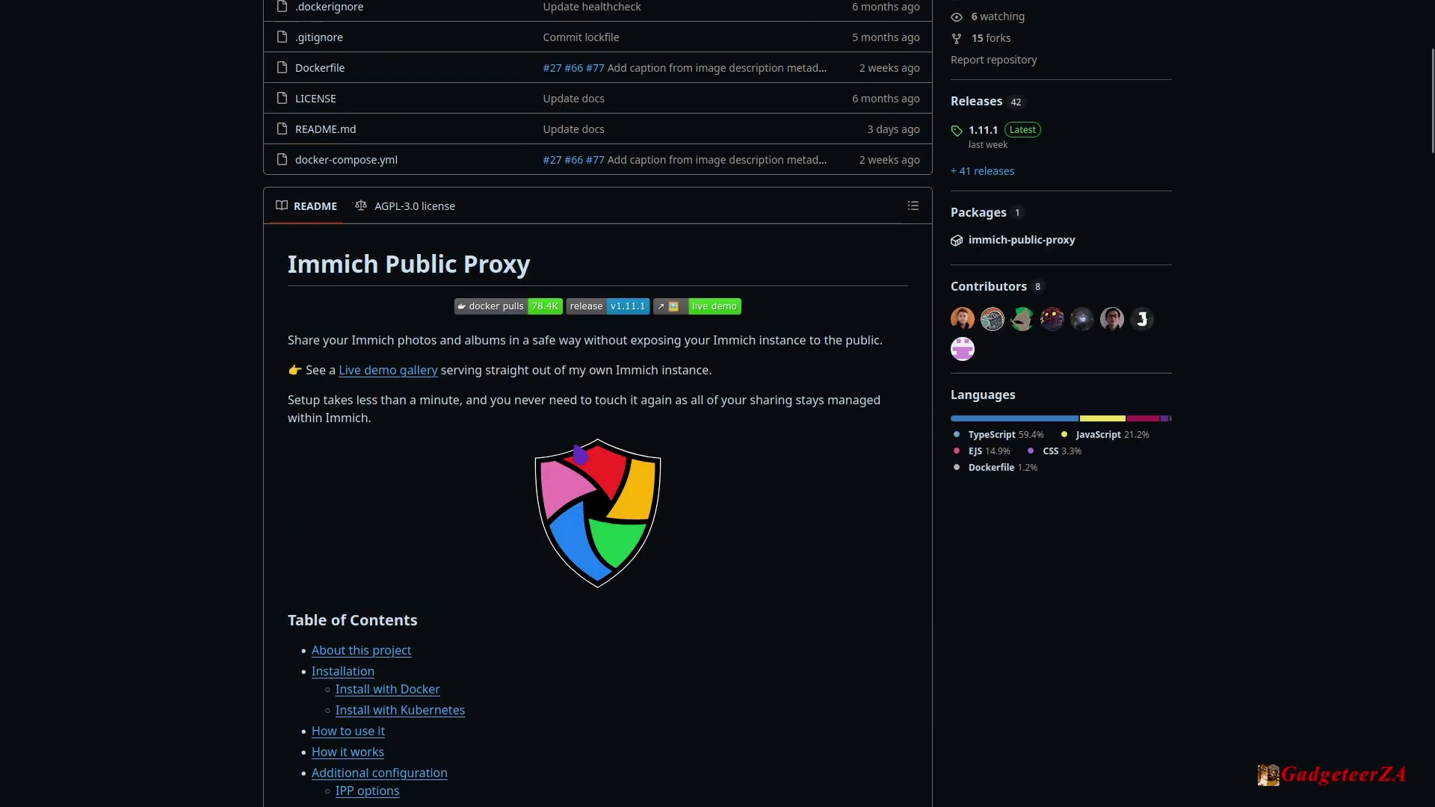
scroll(580, 454, down, 2)
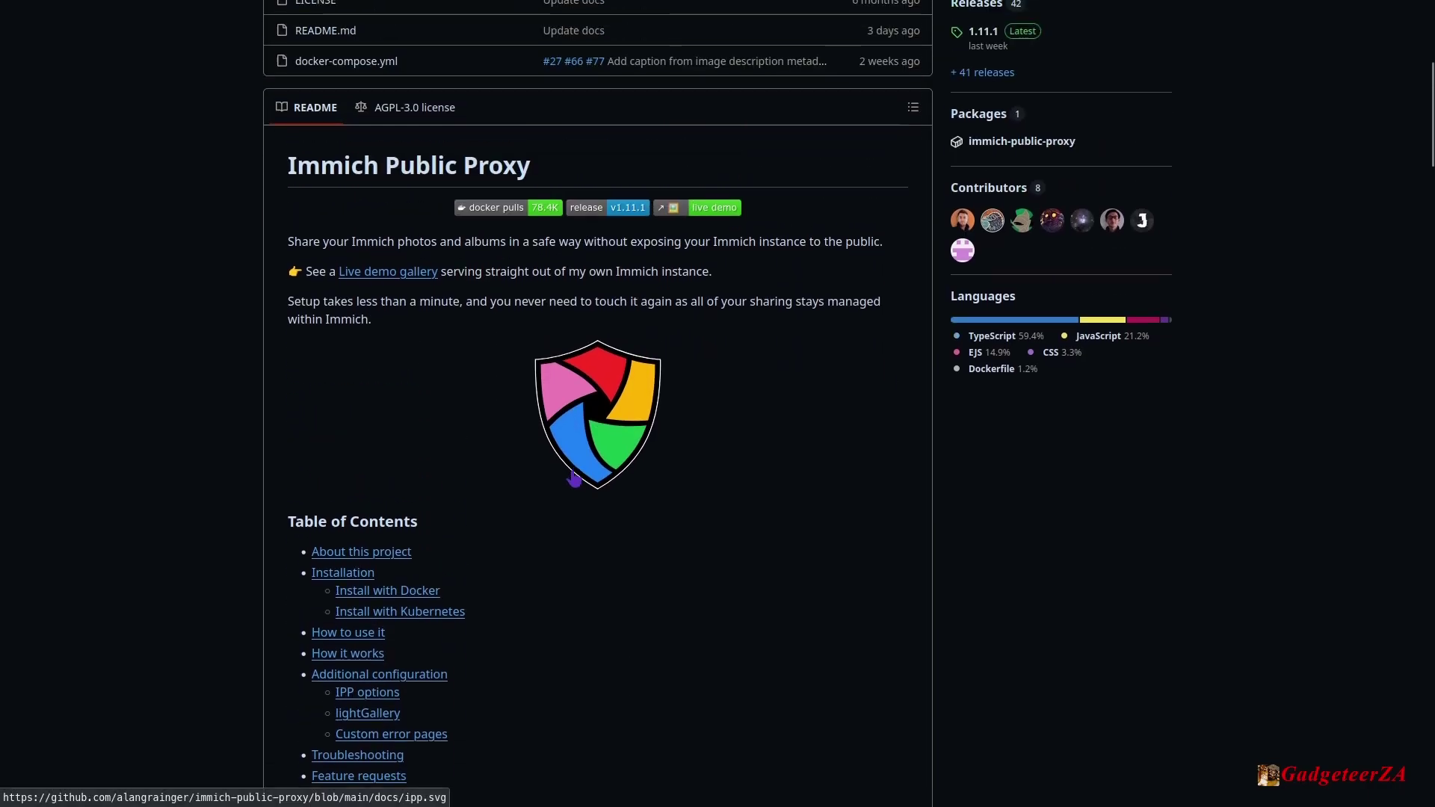